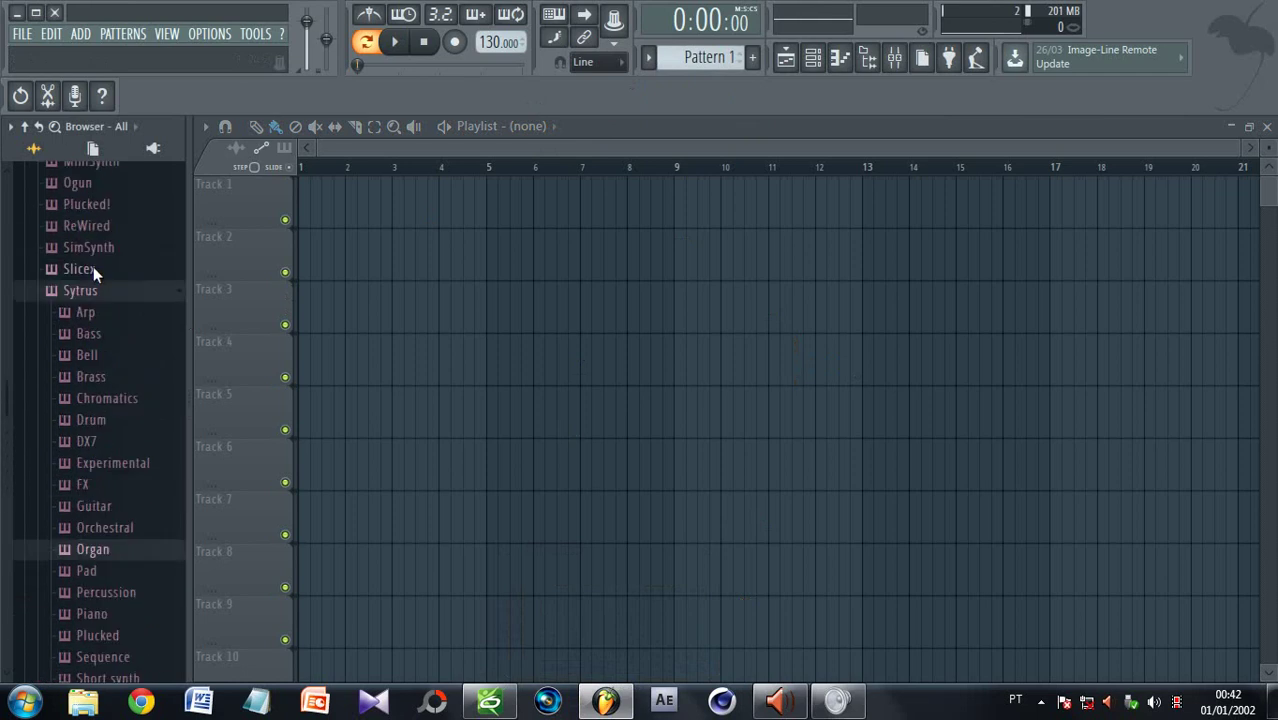
# Replace the Snare channel in the channel rack with the FPC preset Empty
pyautogui.click(97, 363)
pyautogui.scroll(5, 92, 345)
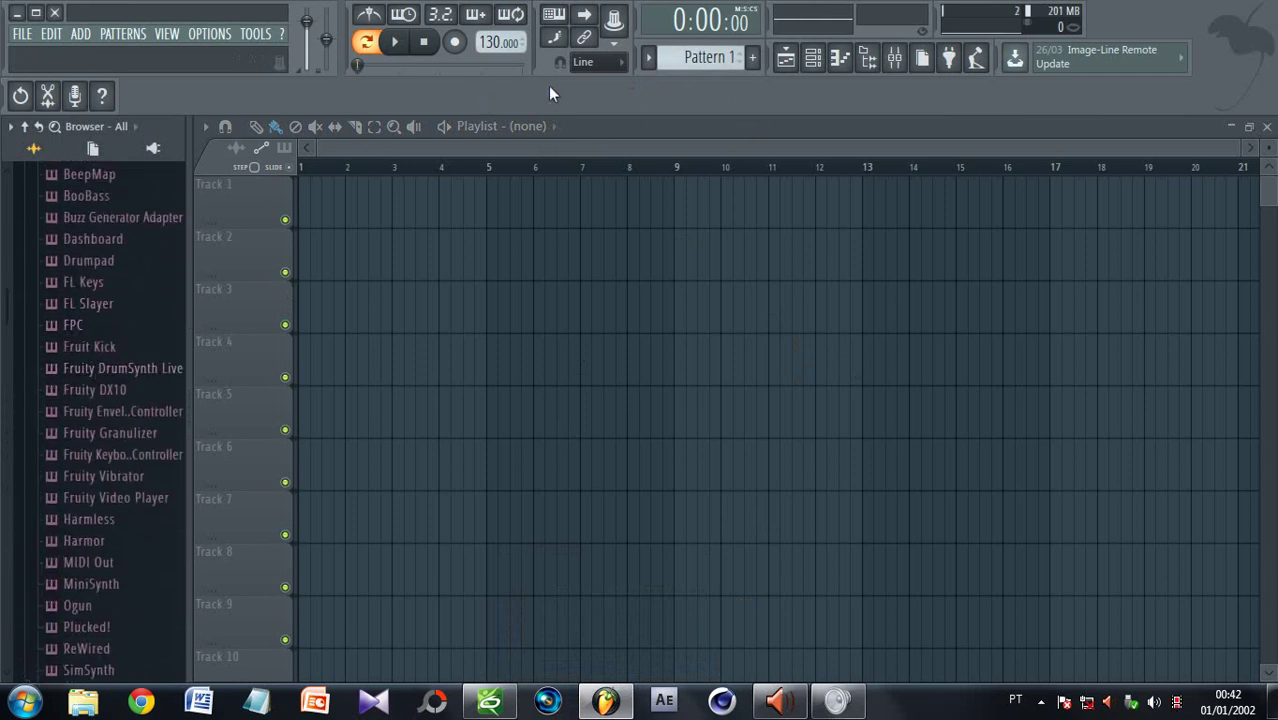
pyautogui.click(73, 326)
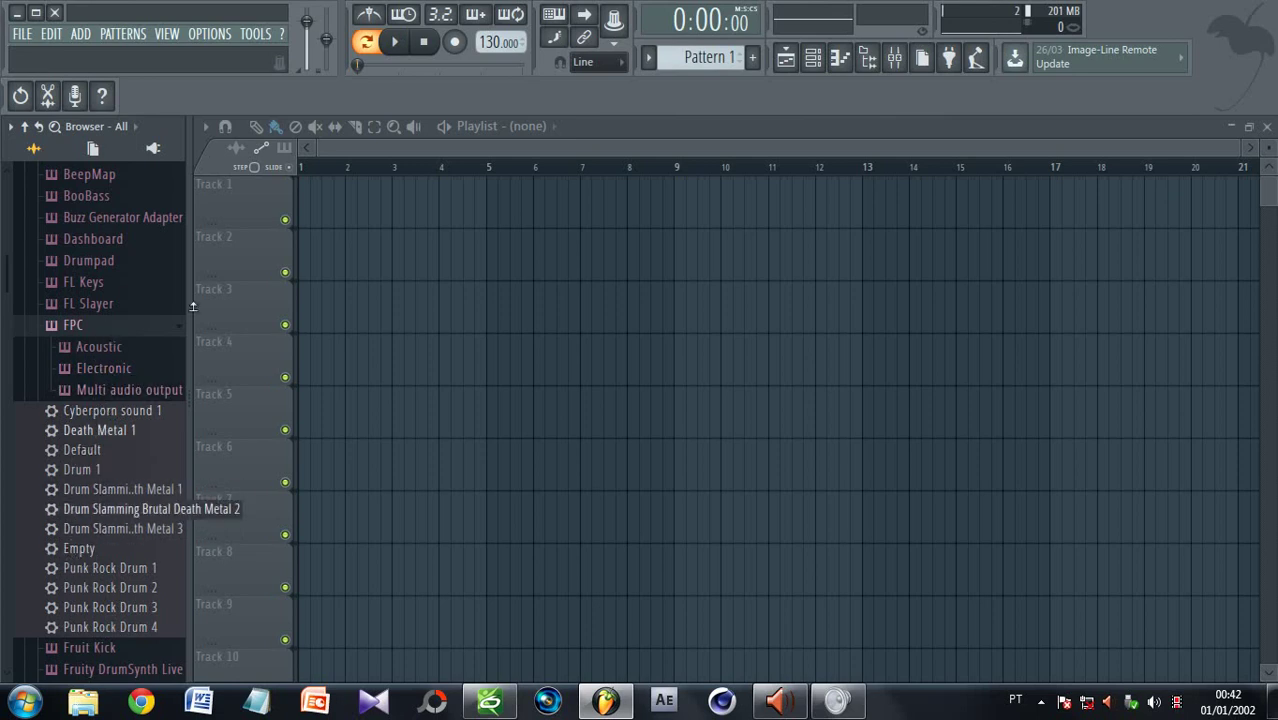
pyautogui.click(826, 61)
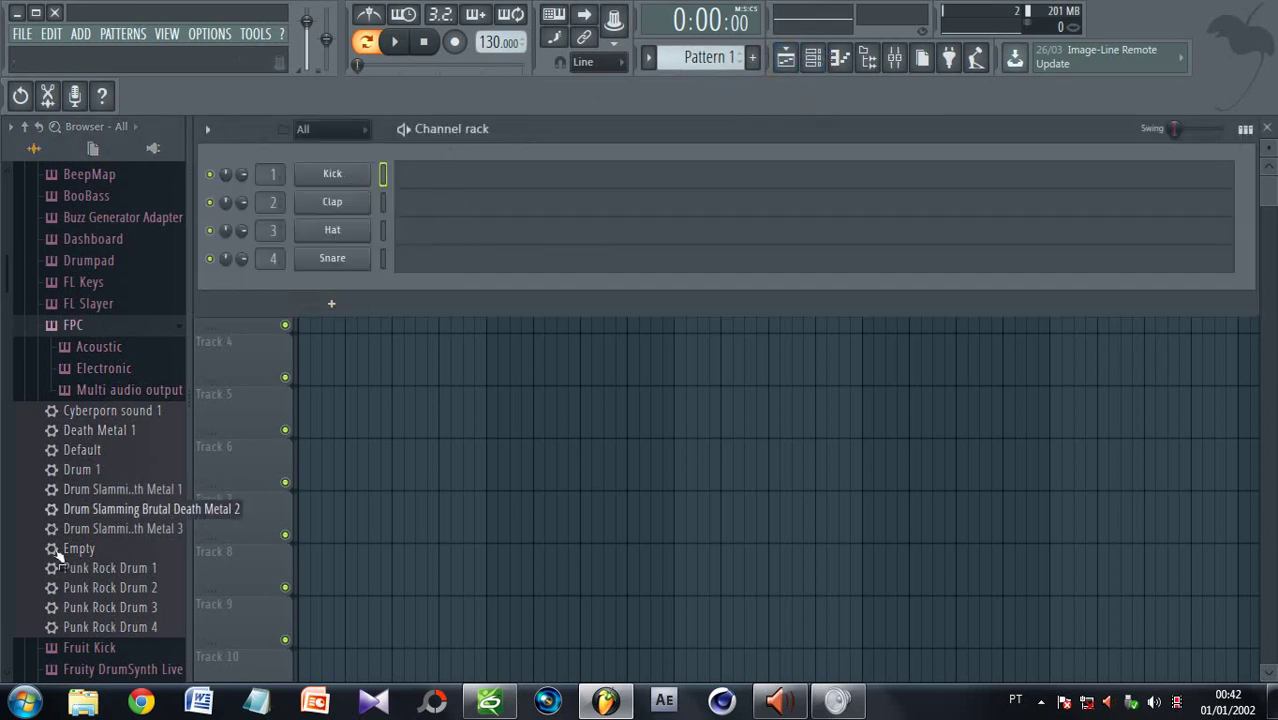
pyautogui.moveTo(84, 554); pyautogui.dragTo(332, 263)
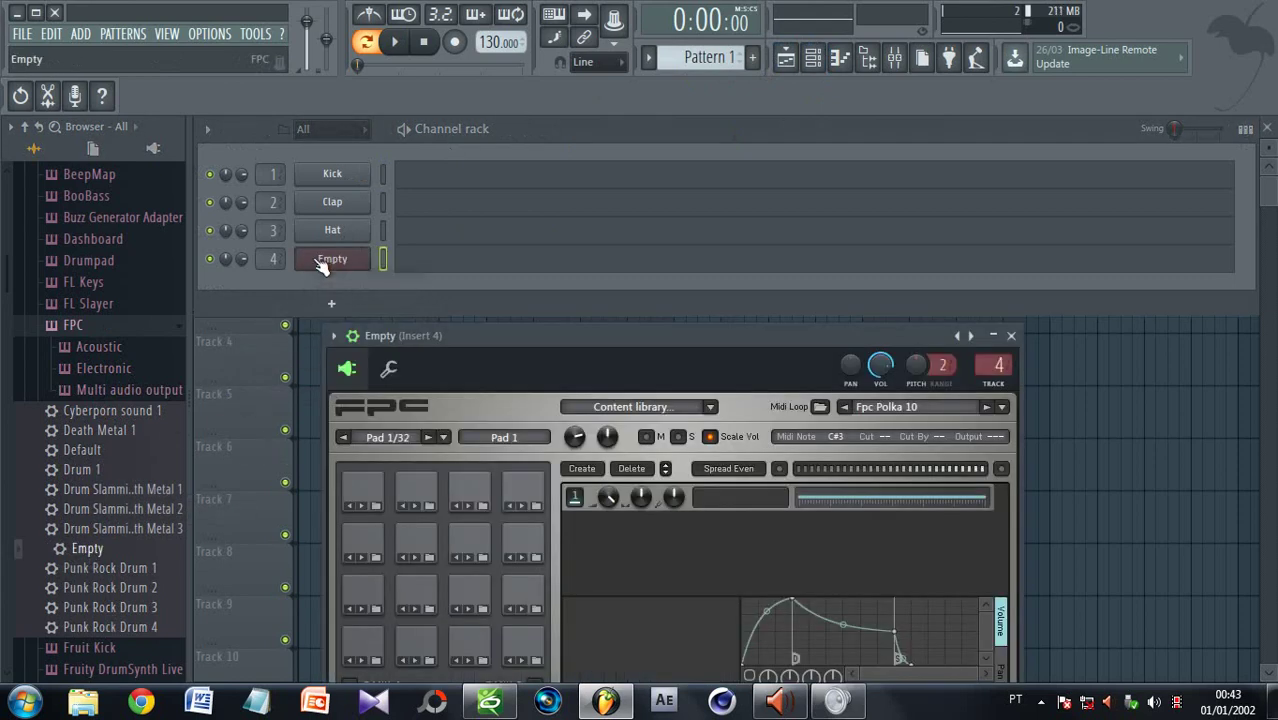
# Browse to the Kicks folder inside Drums as the sample source for Pad 2 of the FPC
pyautogui.moveTo(529, 347); pyautogui.dragTo(584, 229)
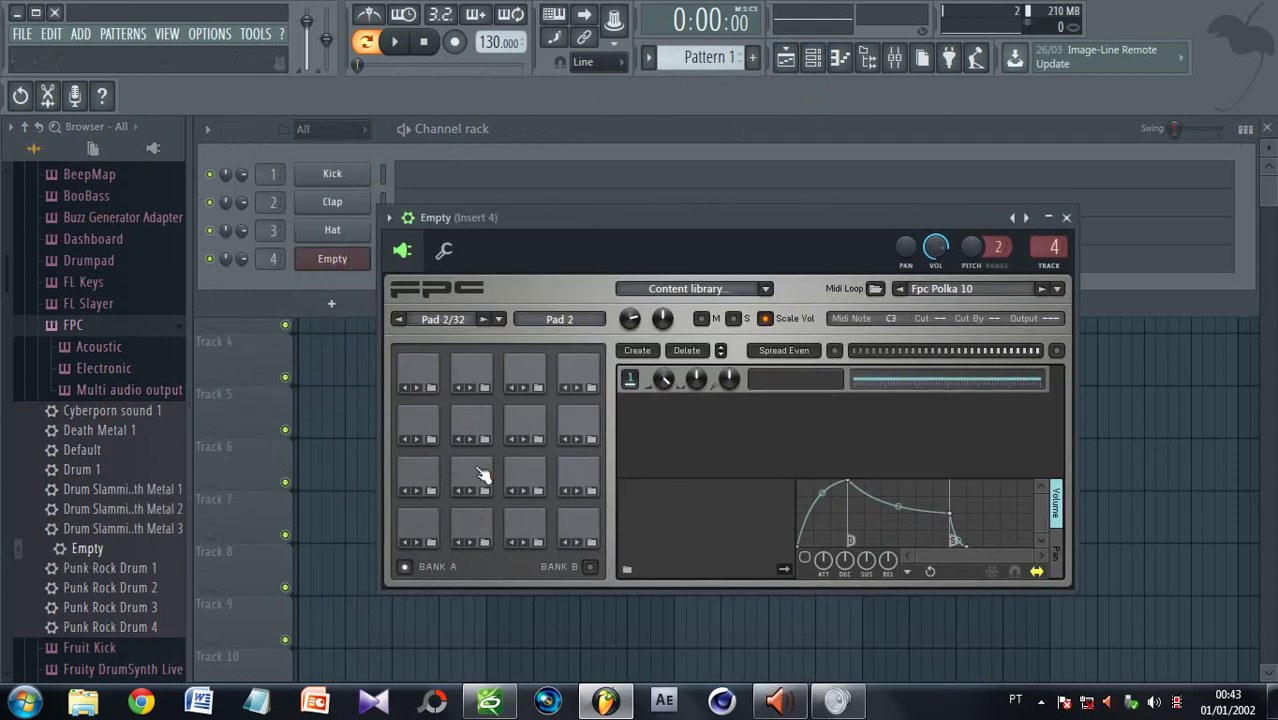
pyautogui.click(622, 568)
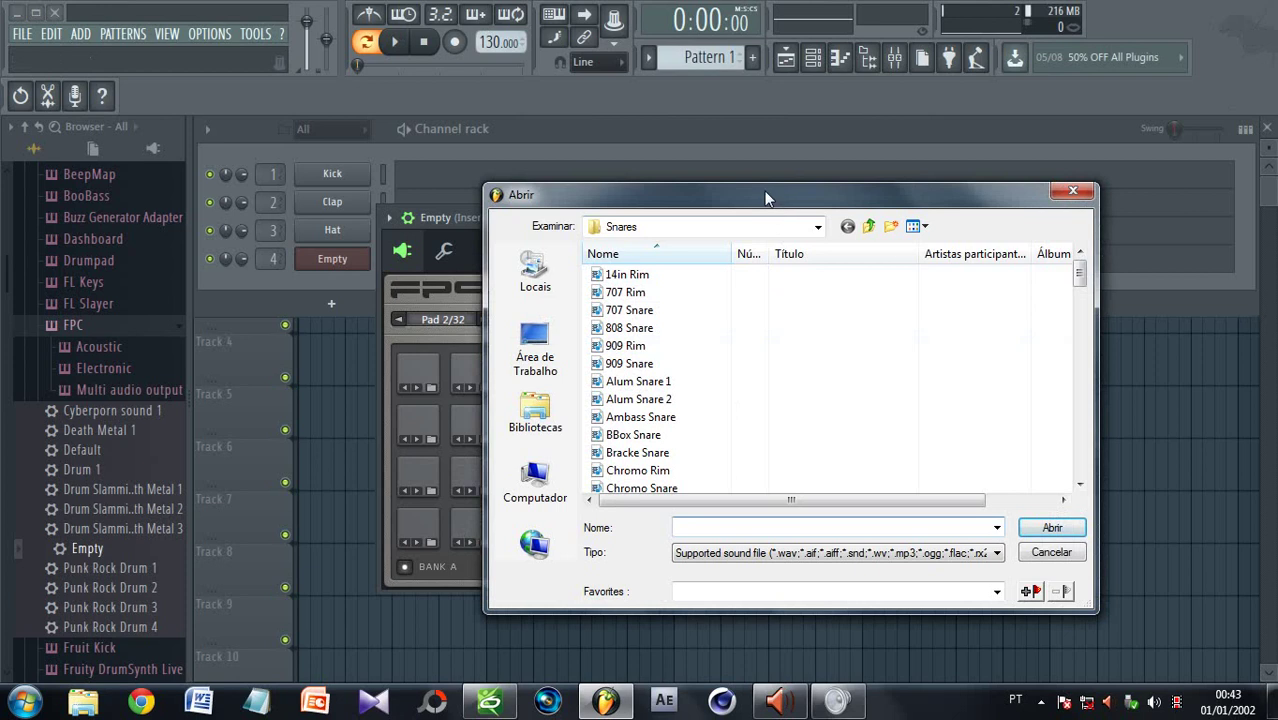
pyautogui.moveTo(766, 198); pyautogui.dragTo(412, 40)
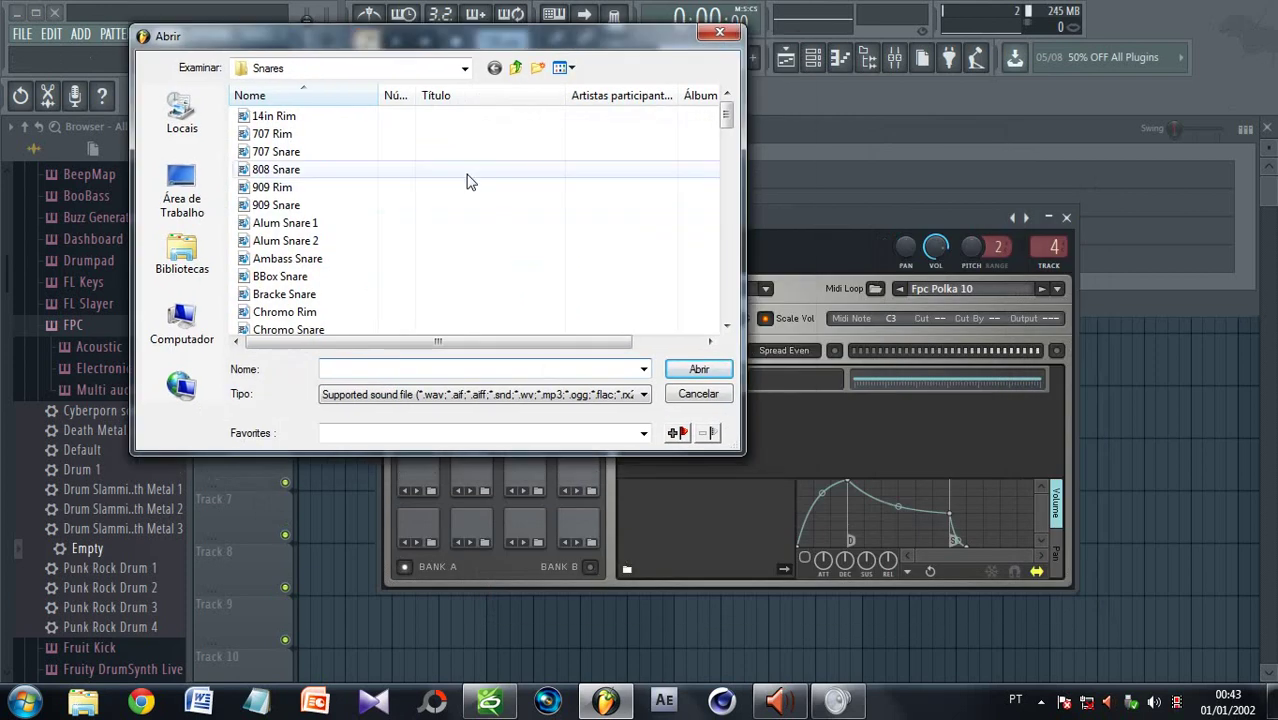
pyautogui.click(465, 68)
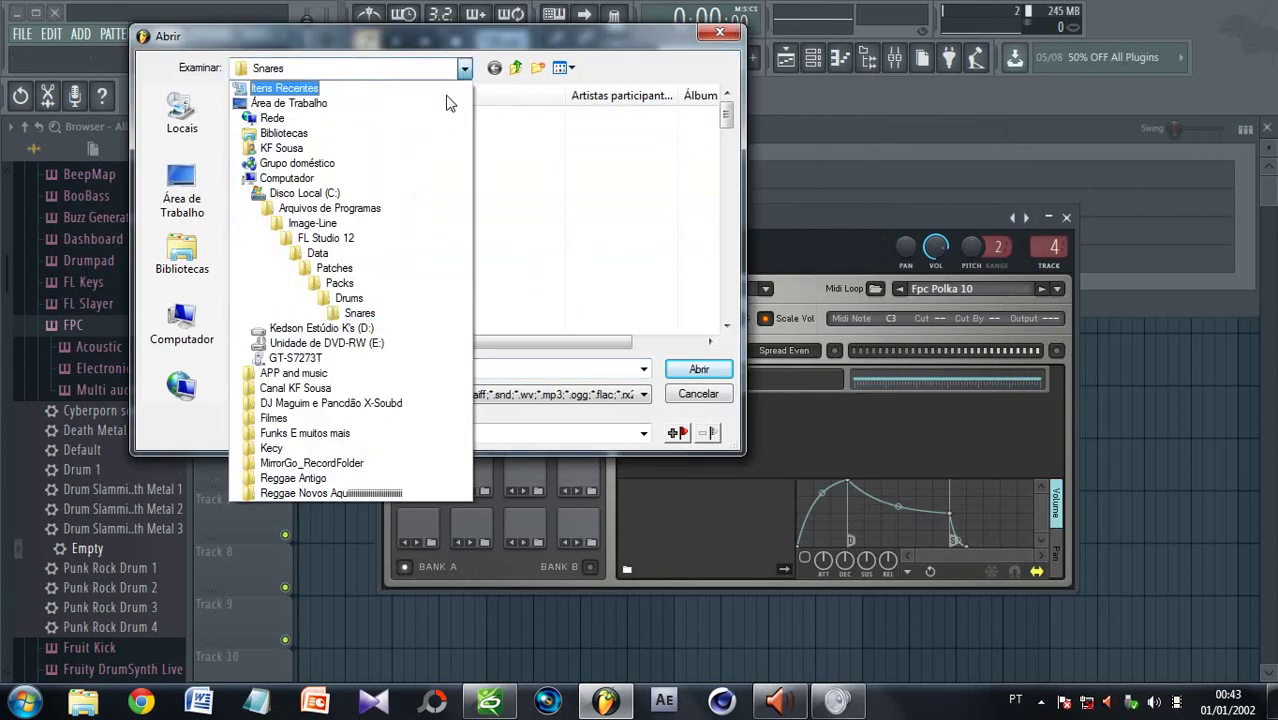
pyautogui.click(372, 303)
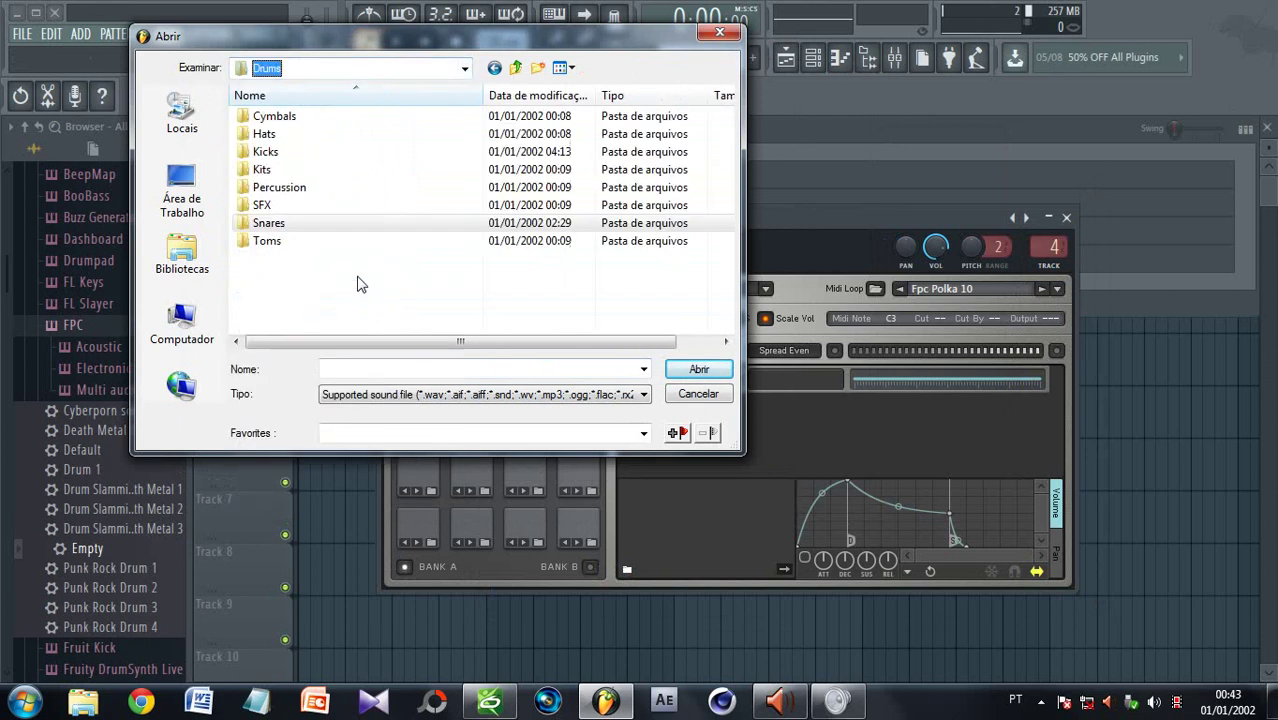
pyautogui.click(323, 155)
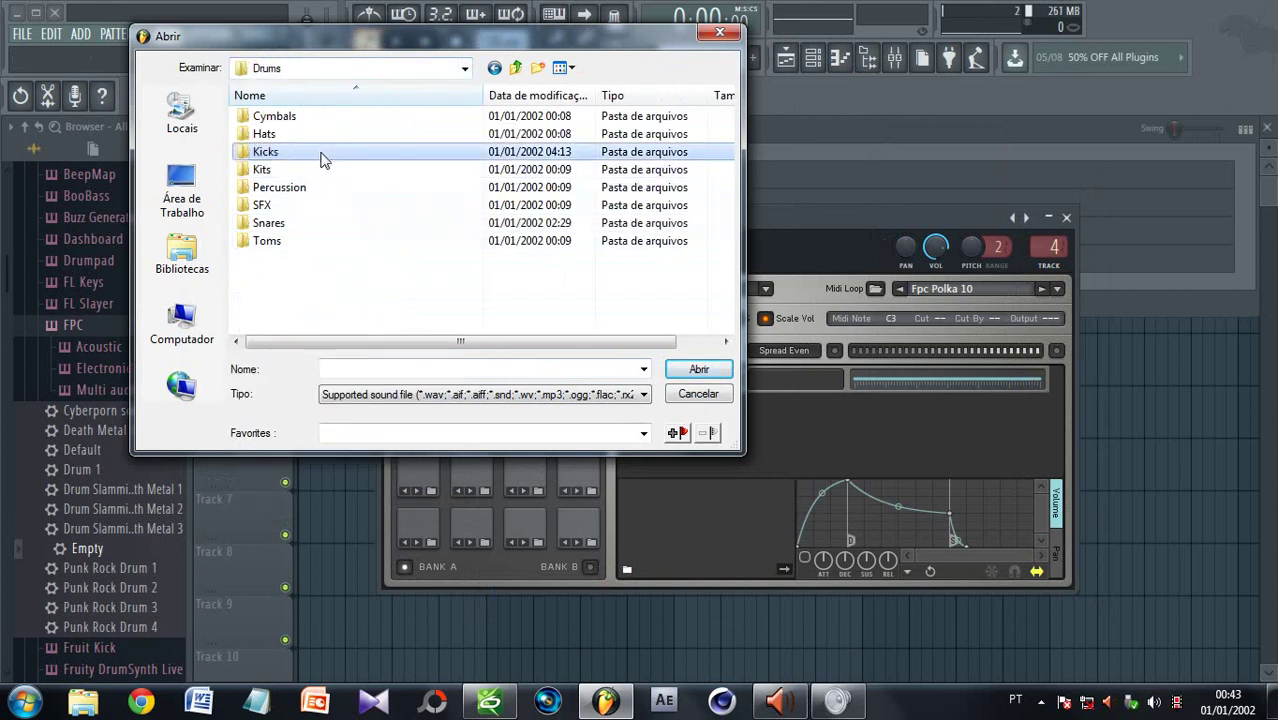
pyautogui.doubleClick(323, 155)
# Audition several kick samples, load FPC 6 Kick onto Pad 2 and test the pad
pyautogui.click(388, 166)
pyautogui.click(388, 278)
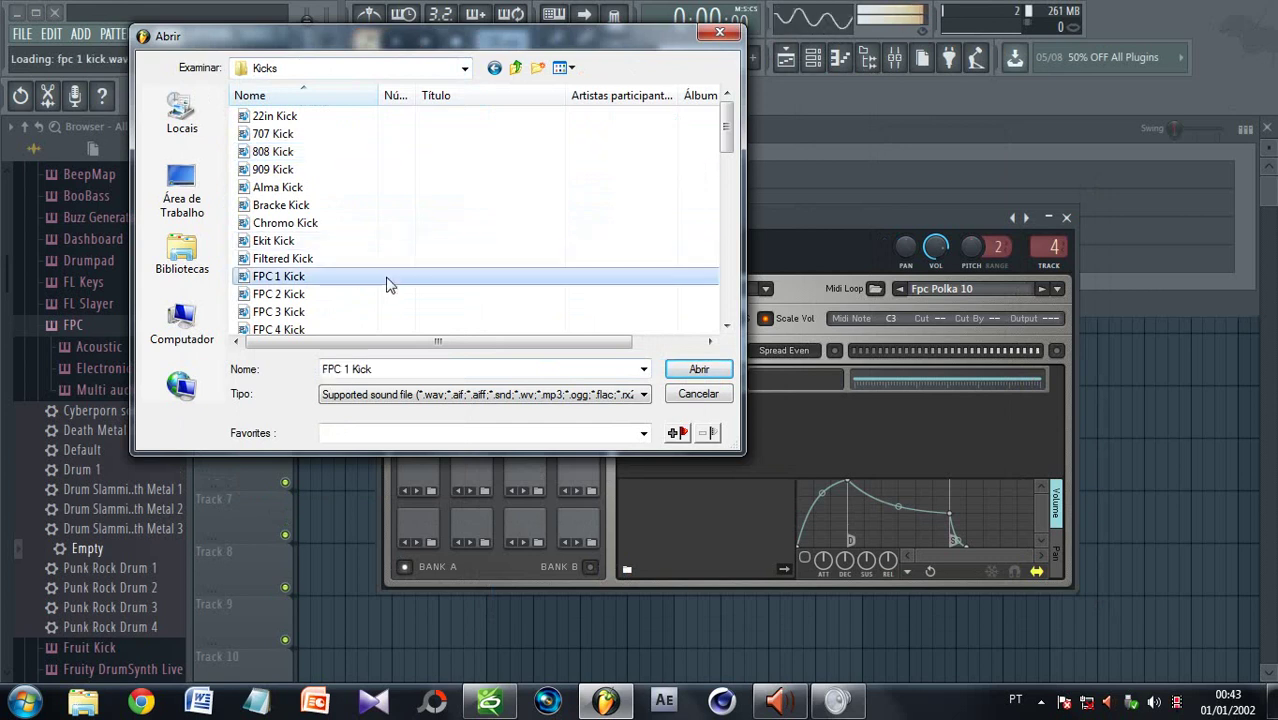
pyautogui.scroll(-3, 390, 285)
pyautogui.click(383, 276)
pyautogui.click(332, 152)
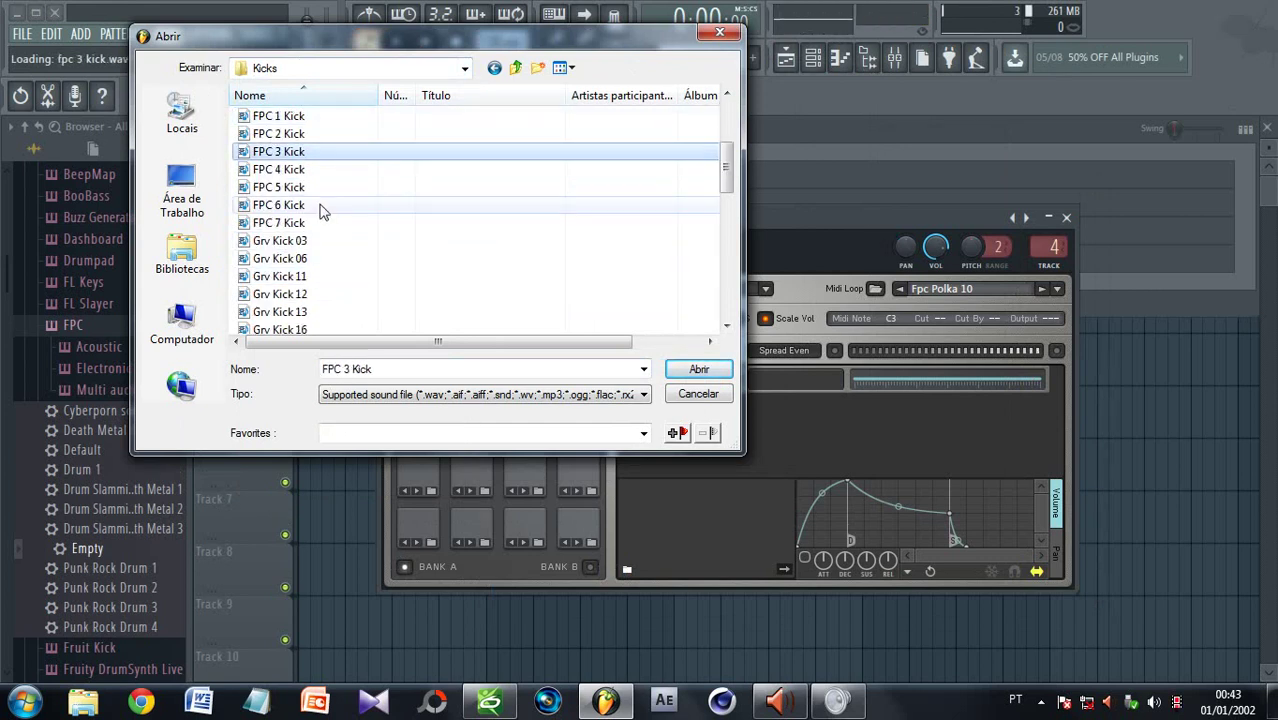
pyautogui.click(320, 206)
pyautogui.click(318, 223)
pyautogui.click(321, 205)
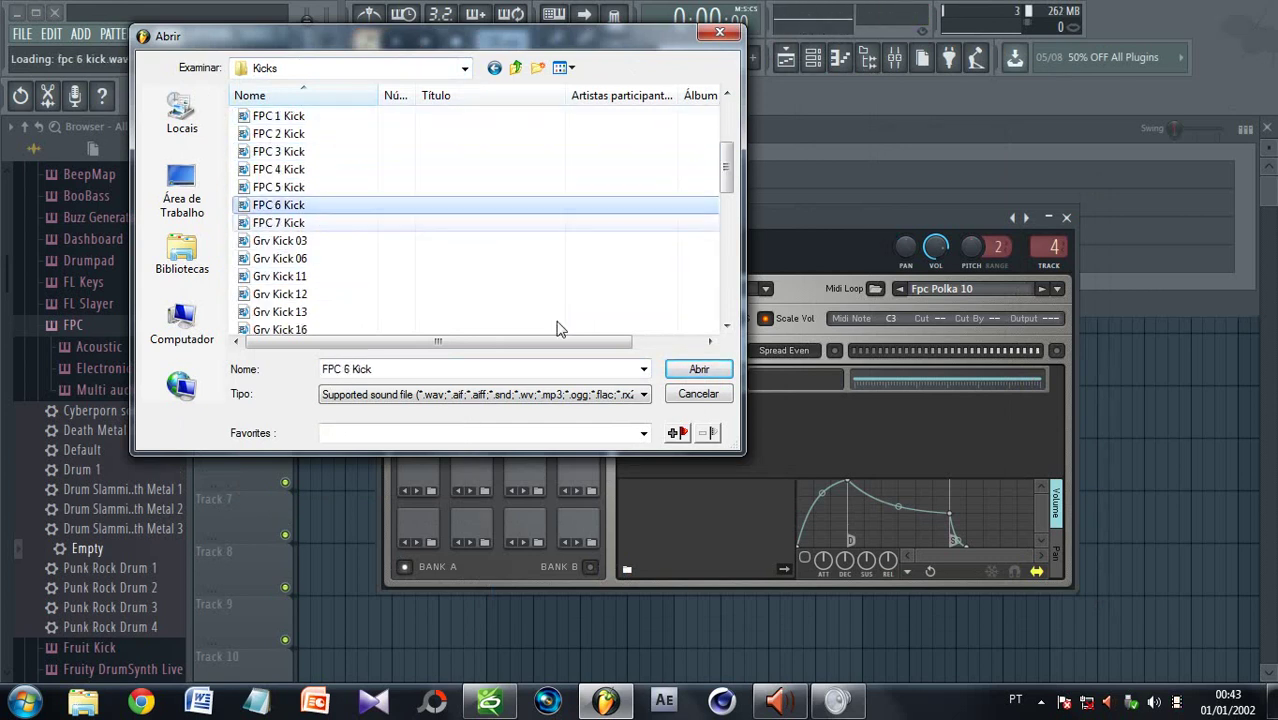
pyautogui.click(699, 369)
pyautogui.click(470, 522)
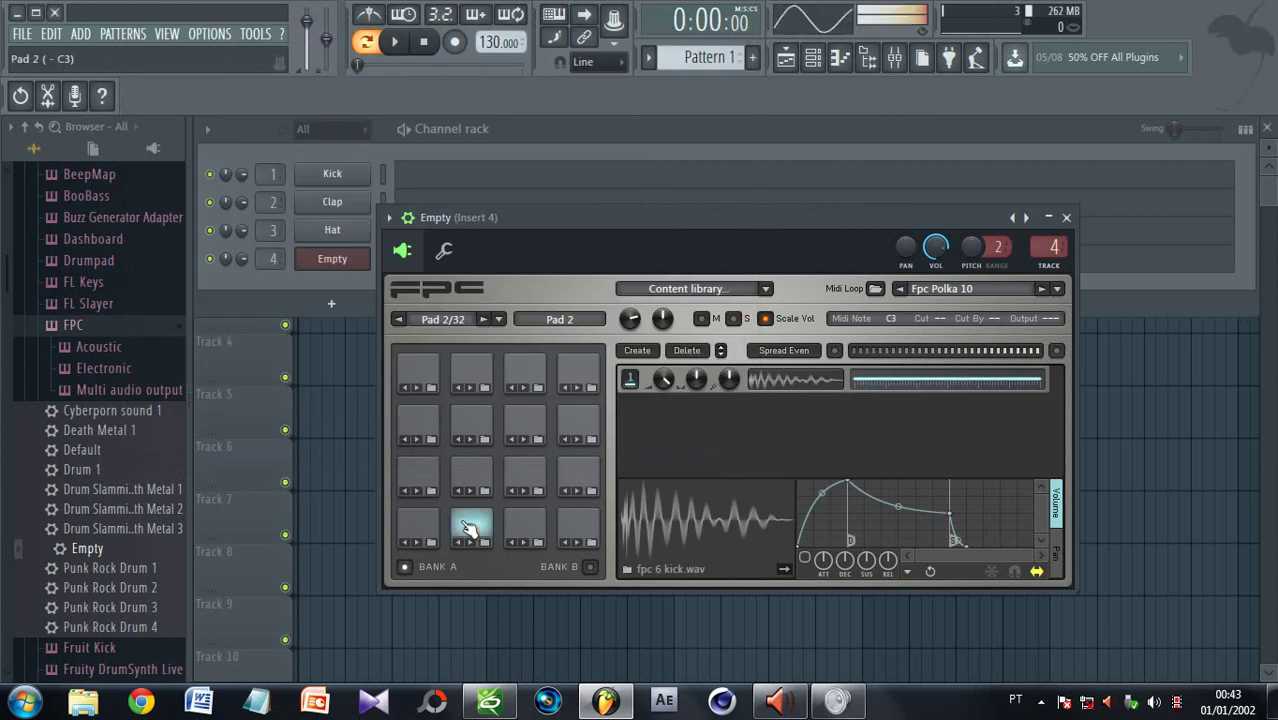
pyautogui.click(472, 481)
pyautogui.click(472, 521)
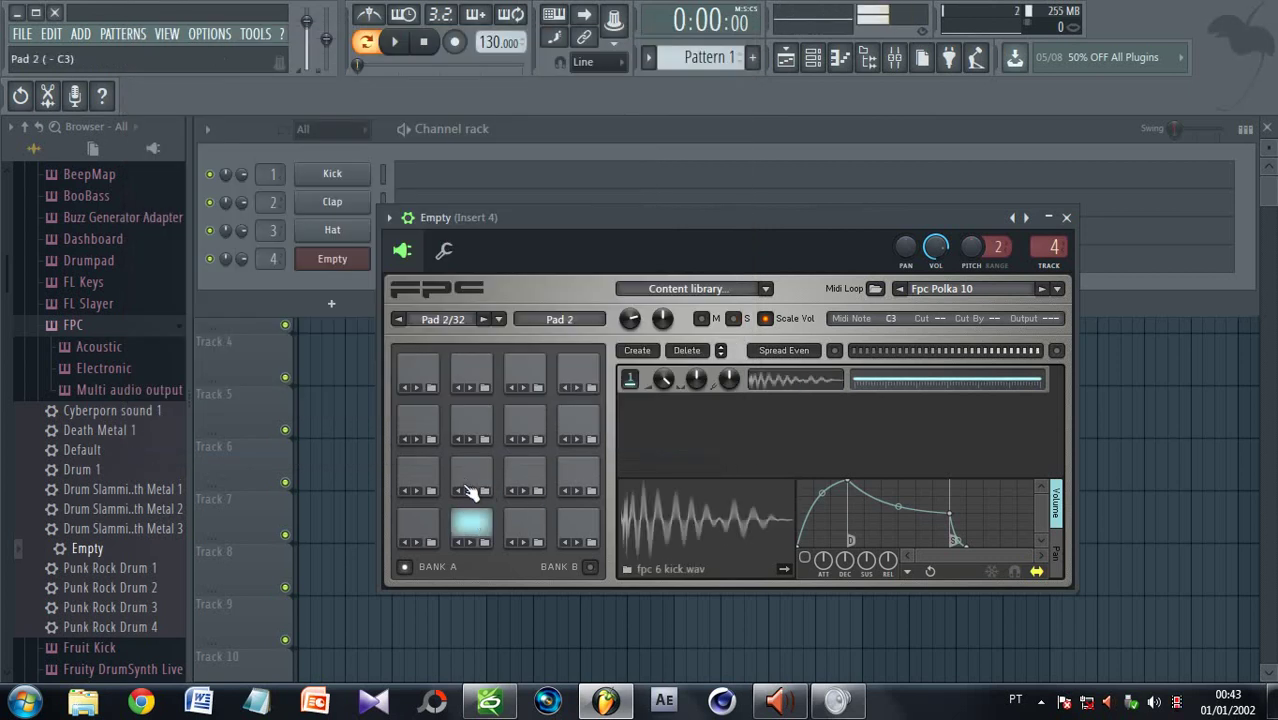
# Select Pad 6, above the kick pad, and browse to the Snares folder inside Drums for its sample
pyautogui.click(474, 478)
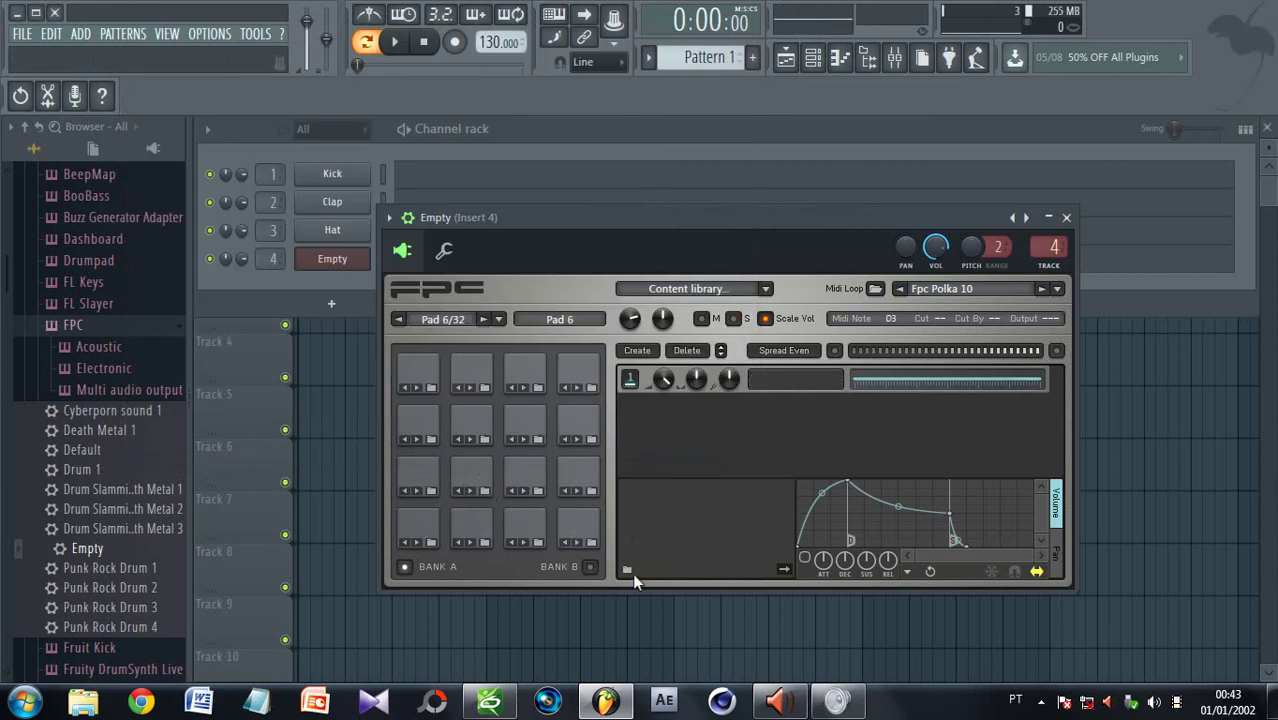
pyautogui.click(625, 560)
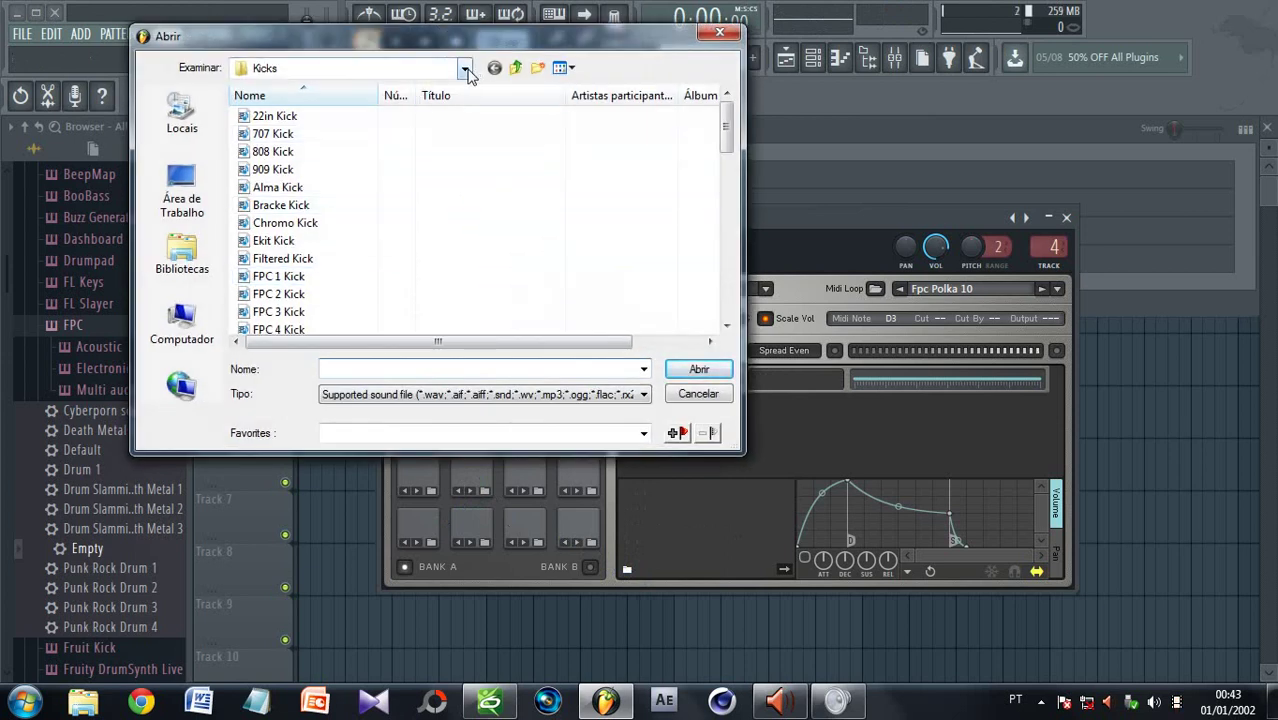
pyautogui.click(466, 68)
pyautogui.click(362, 304)
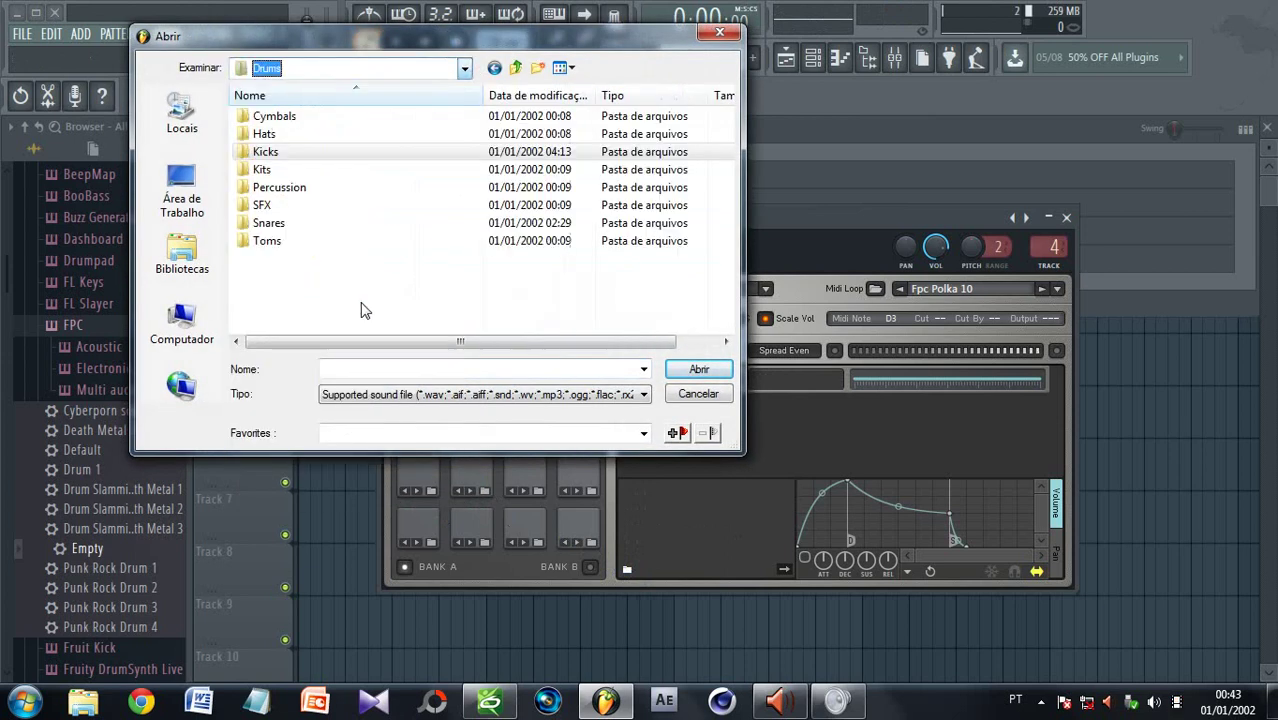
pyautogui.doubleClick(371, 224)
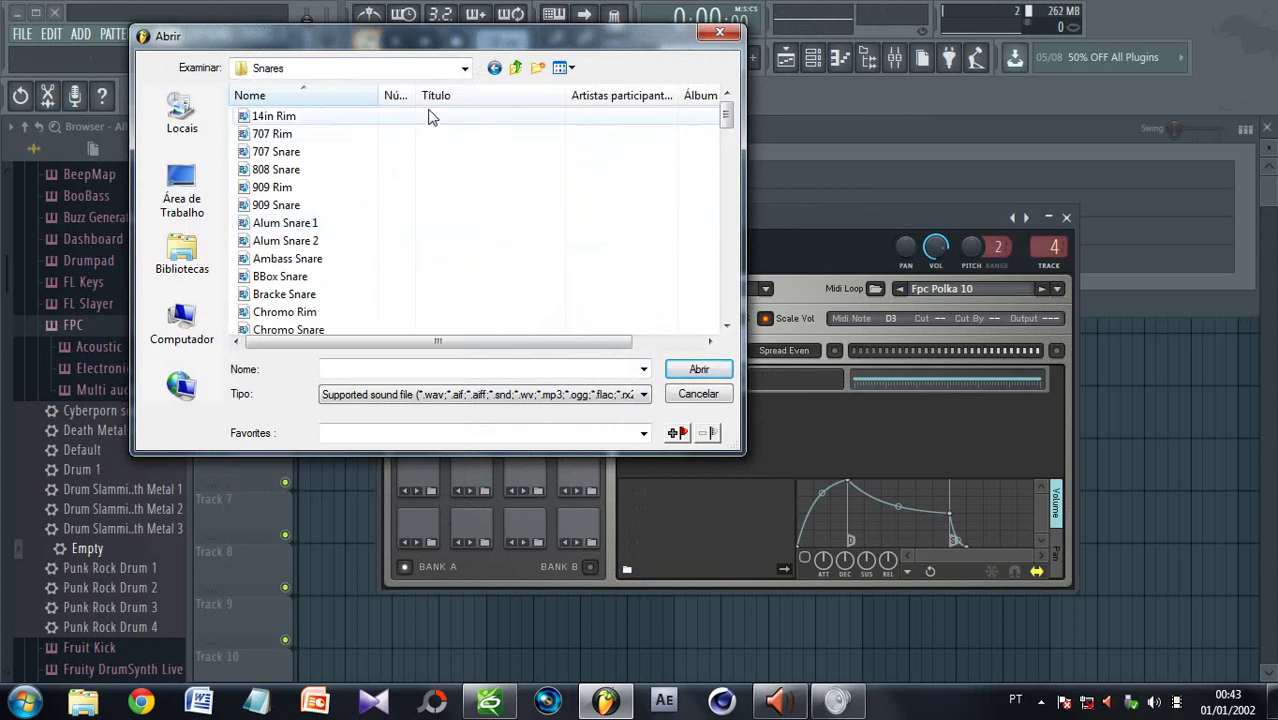
# Audition several snare samples, load FPC Snare 1 onto Pad 6 and test it with the kick pad
pyautogui.click(405, 205)
pyautogui.click(366, 276)
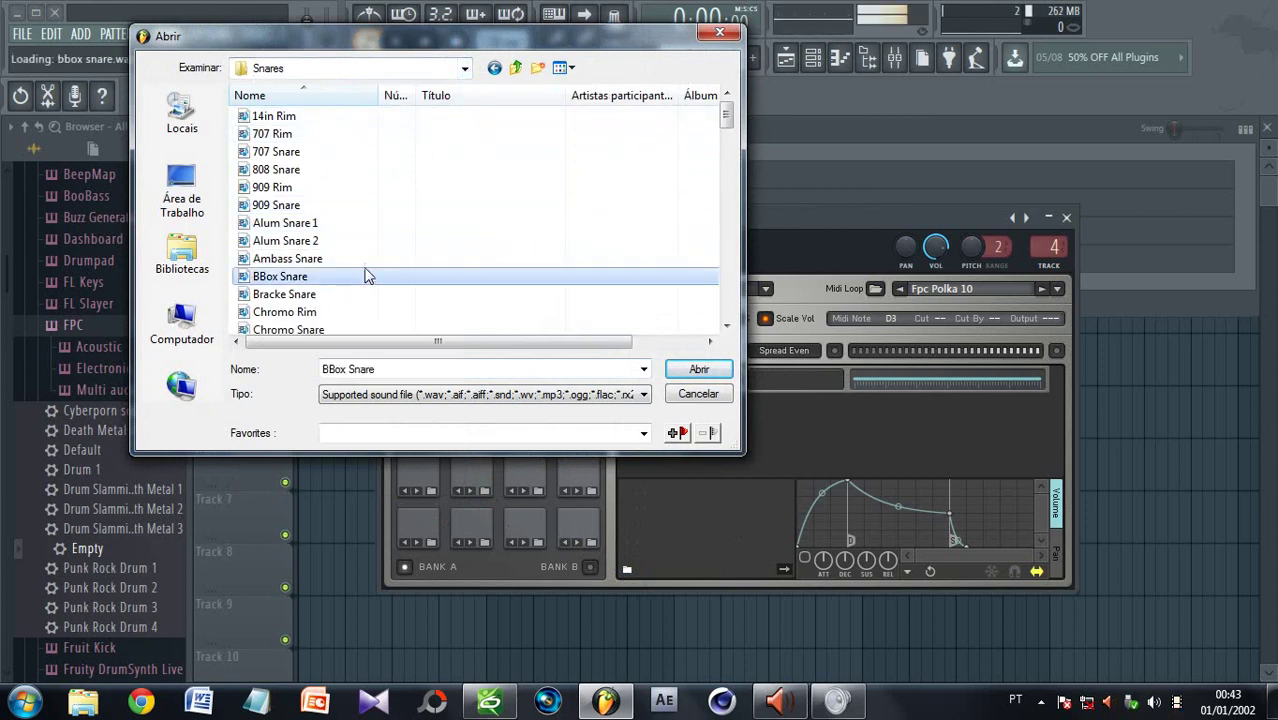
pyautogui.click(360, 329)
pyautogui.scroll(-3, 360, 329)
pyautogui.click(355, 278)
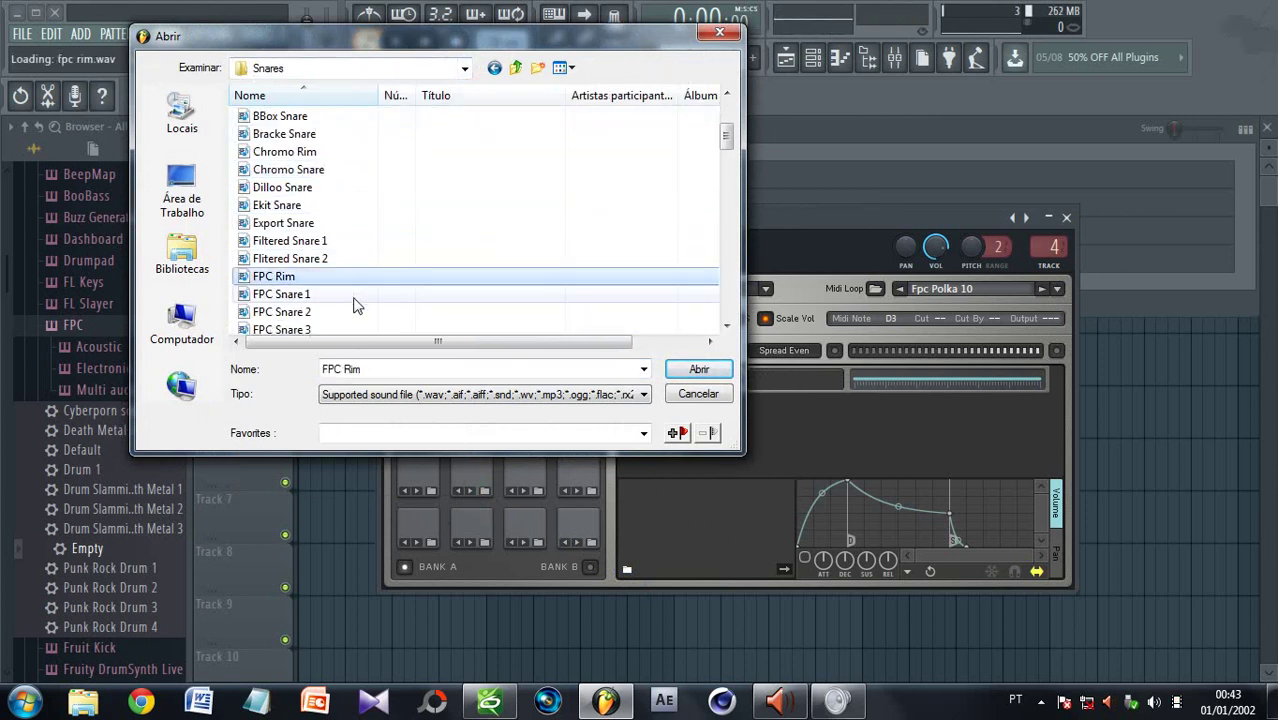
pyautogui.click(354, 296)
pyautogui.click(352, 312)
pyautogui.click(356, 296)
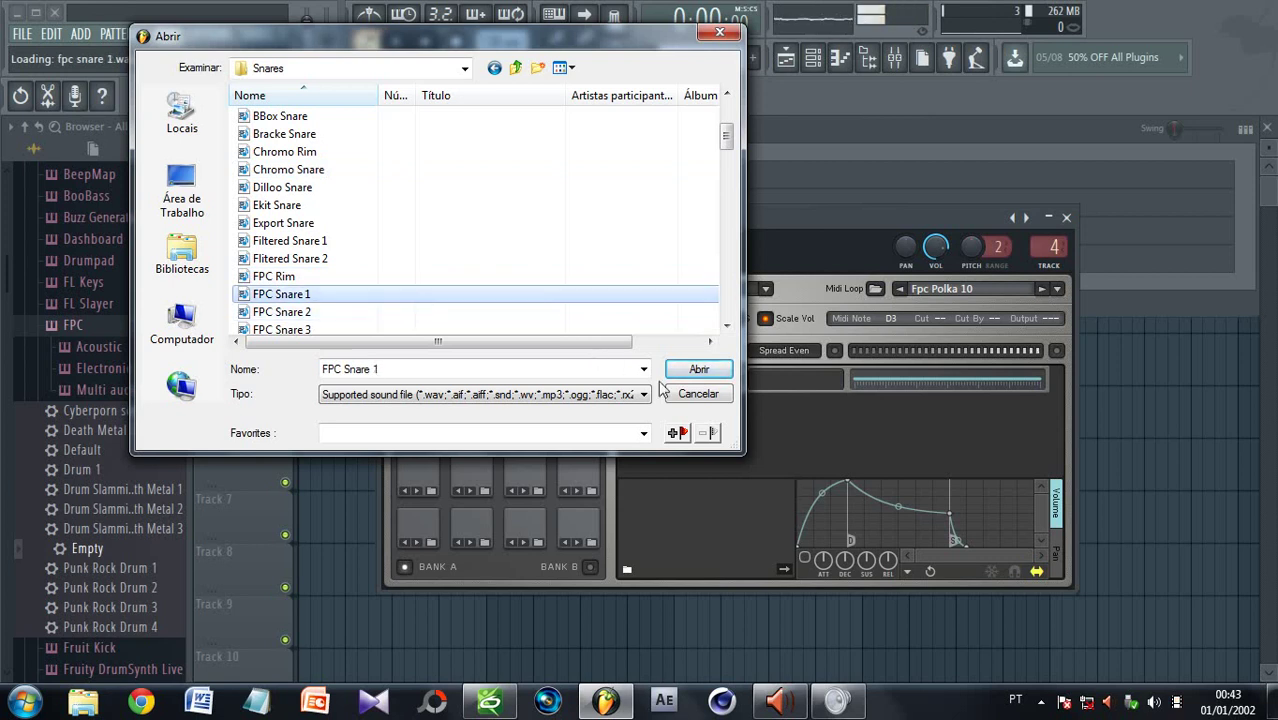
pyautogui.click(698, 370)
pyautogui.click(480, 533)
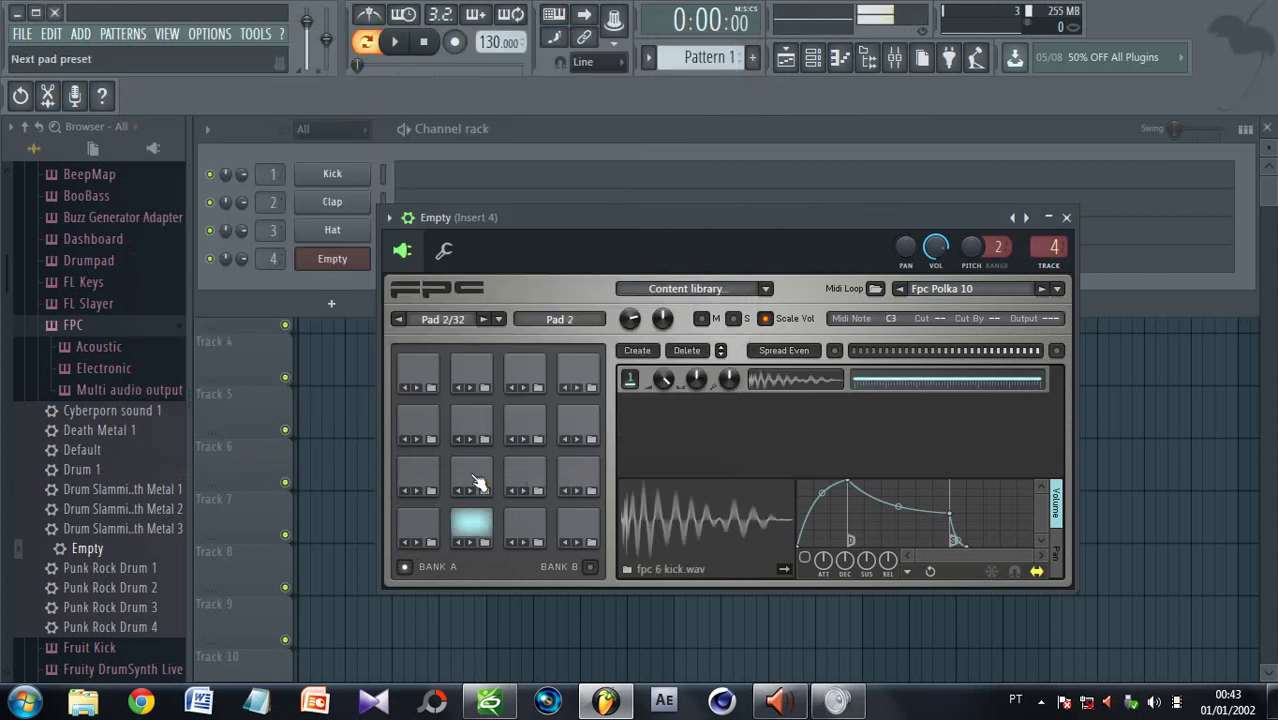
pyautogui.click(471, 468)
# Look through the tom samples in the Toms folder from Pad 2's sample chooser without loading any
pyautogui.click(474, 525)
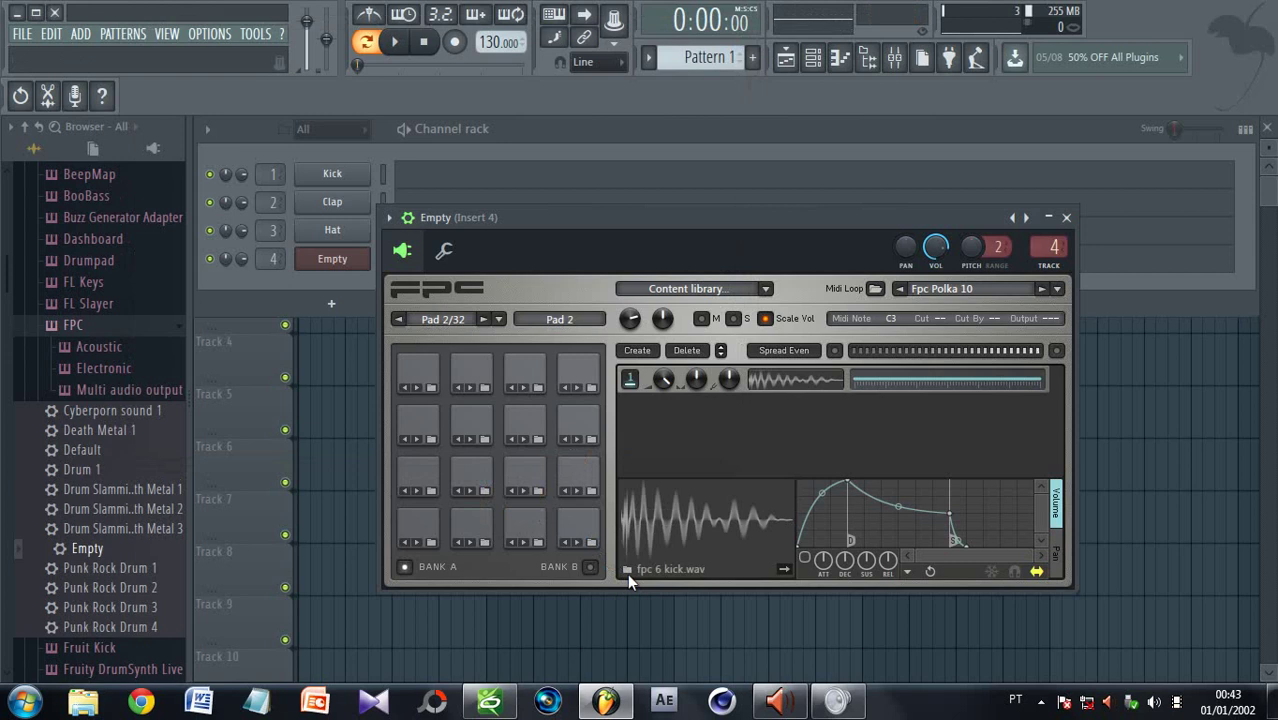
pyautogui.click(628, 570)
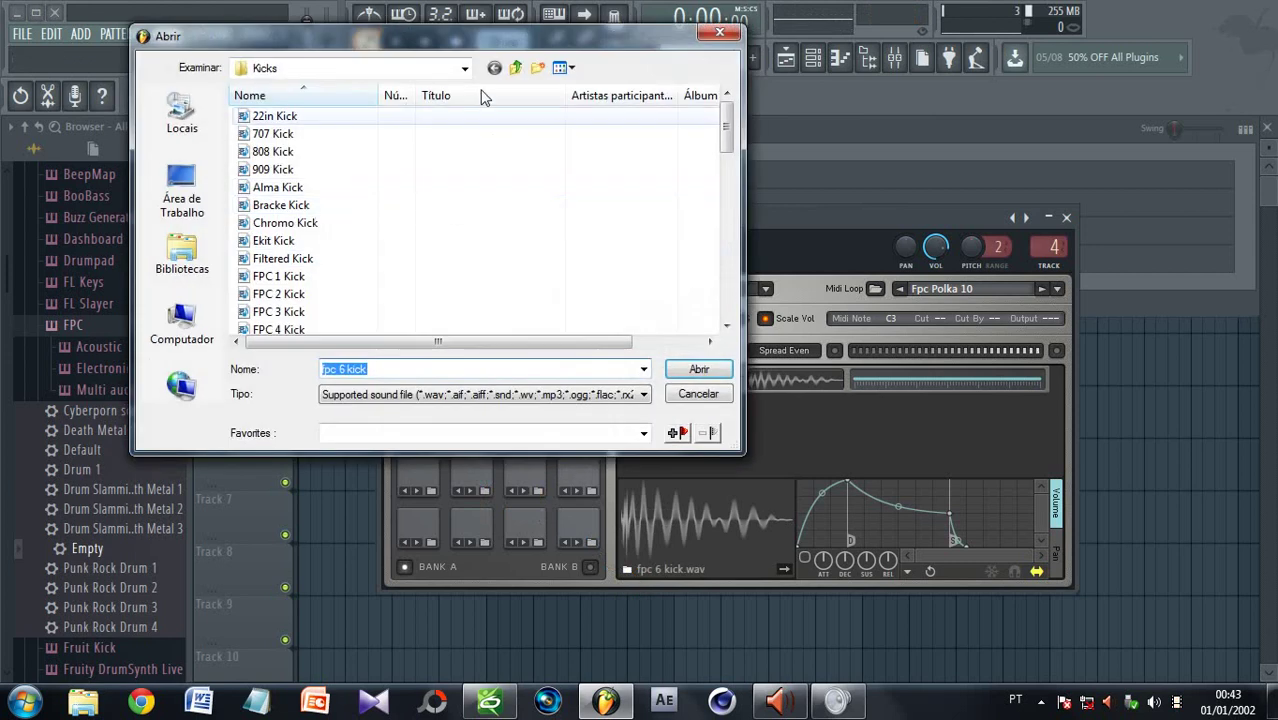
pyautogui.click(464, 68)
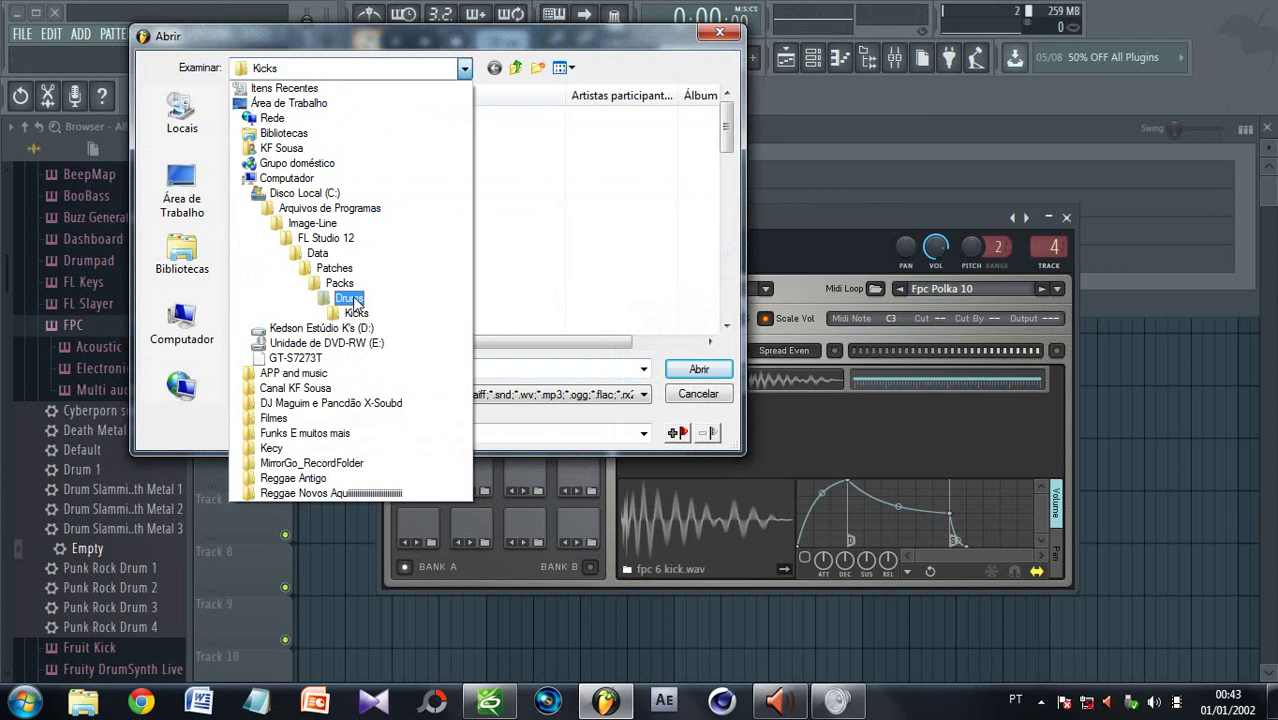
pyautogui.click(350, 298)
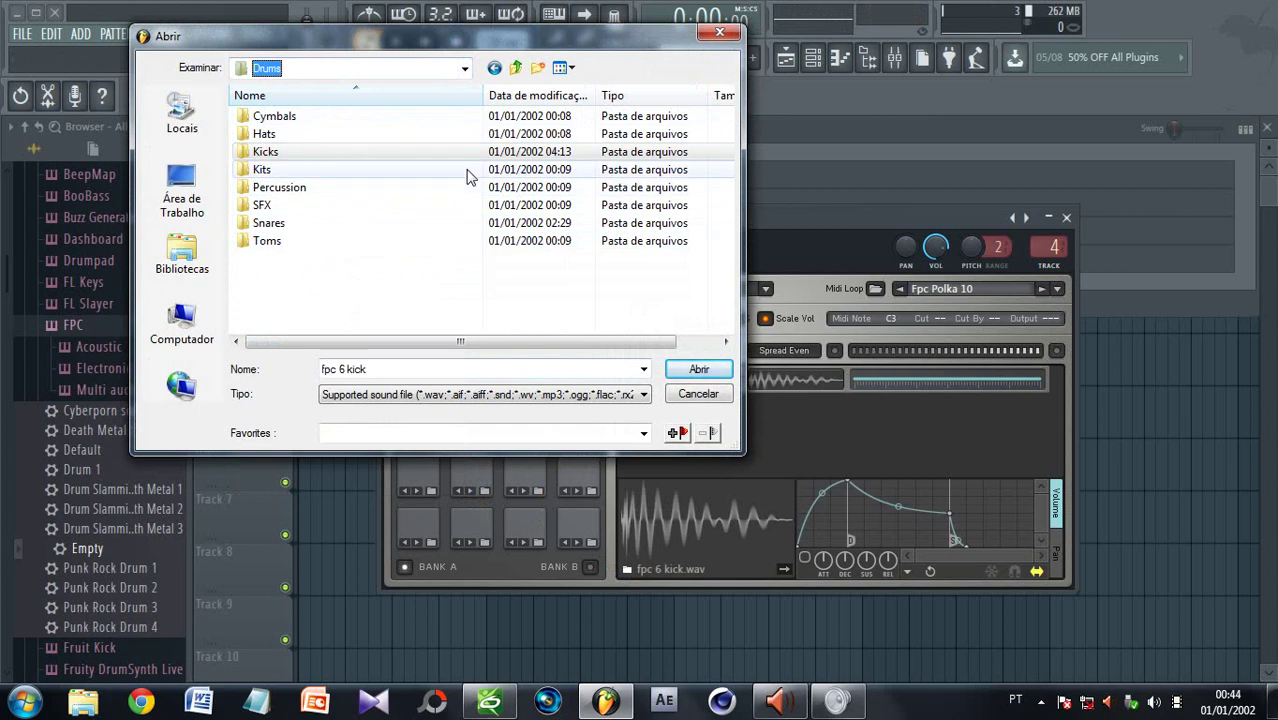
pyautogui.click(362, 245)
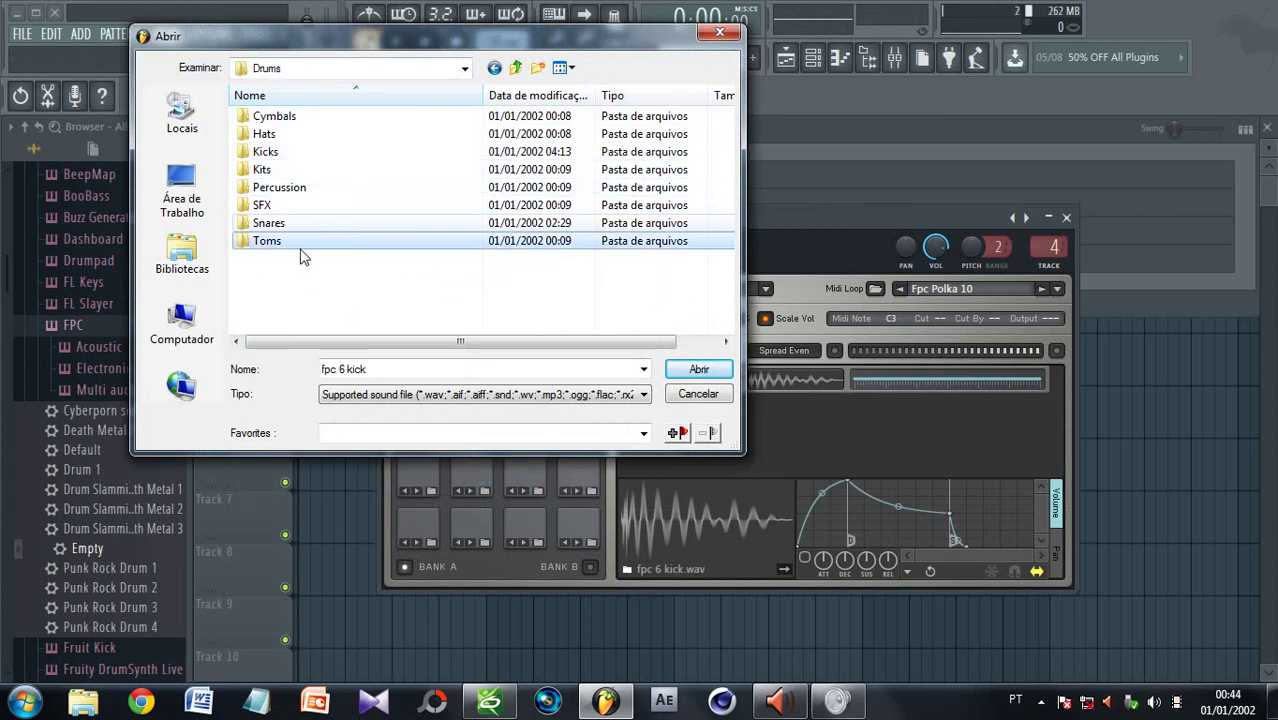
pyautogui.doubleClick(355, 244)
pyautogui.scroll(-2, 374, 240)
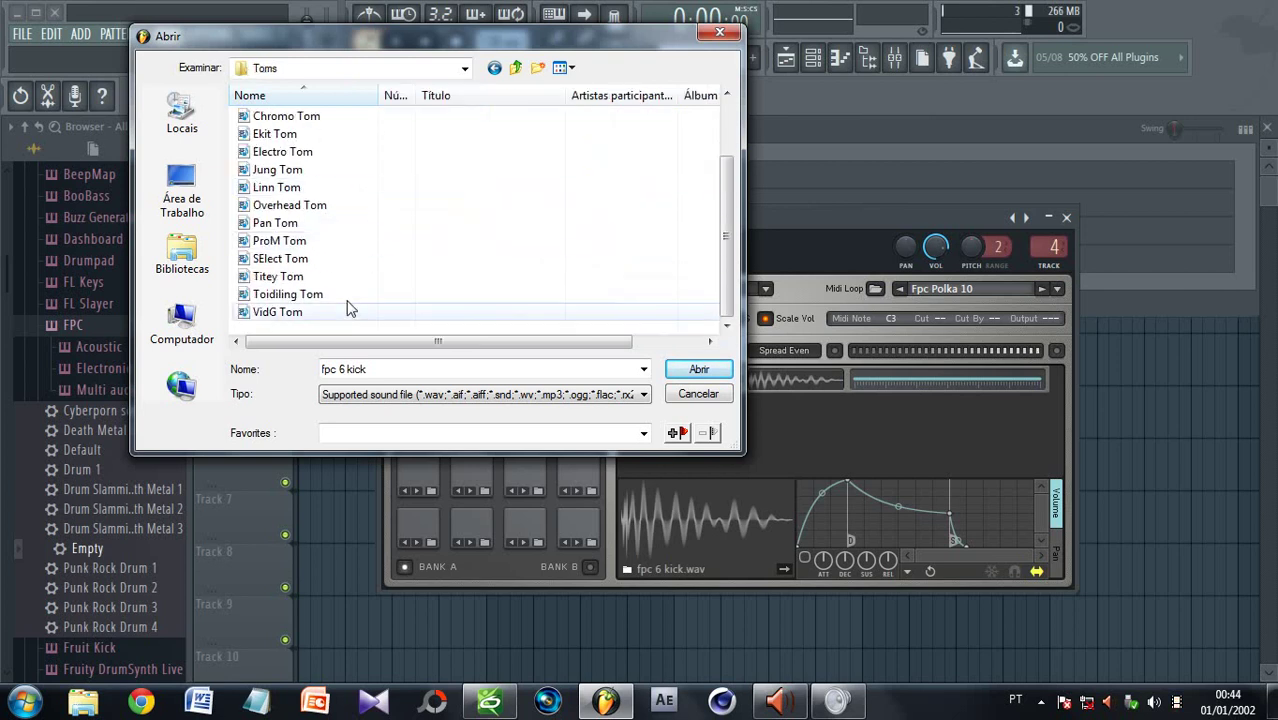
pyautogui.scroll(2, 348, 305)
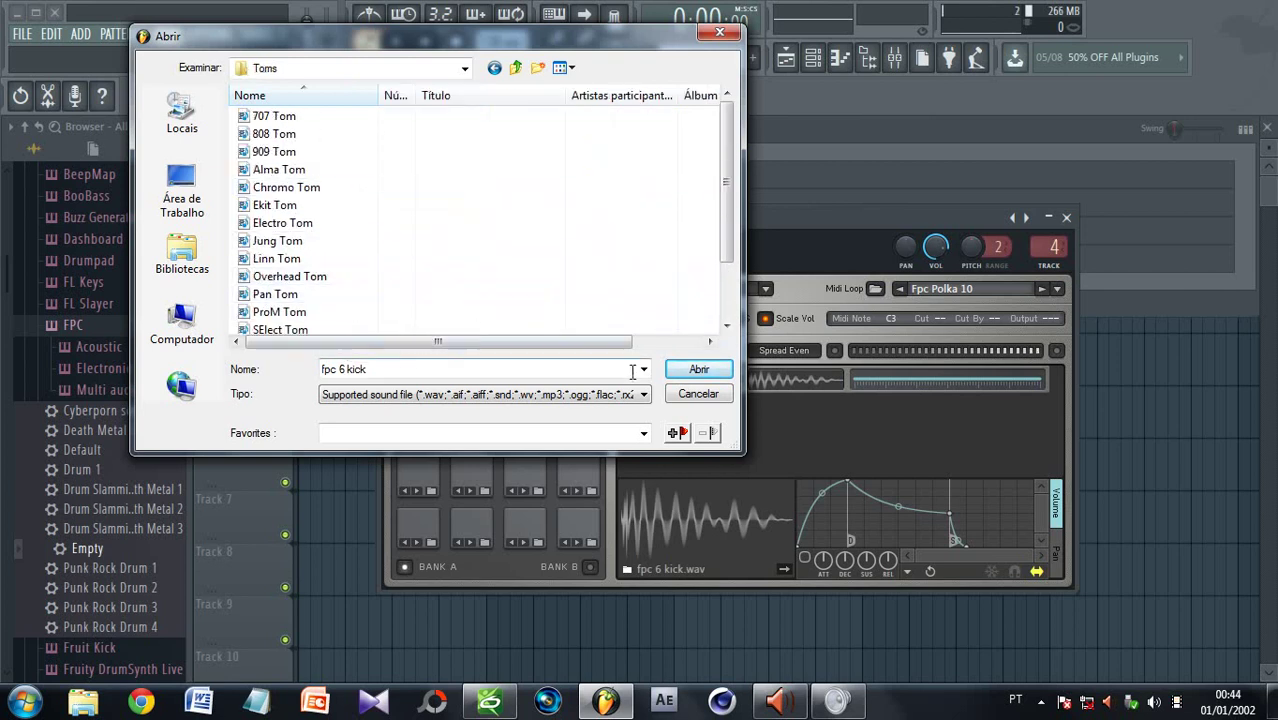
pyautogui.click(698, 394)
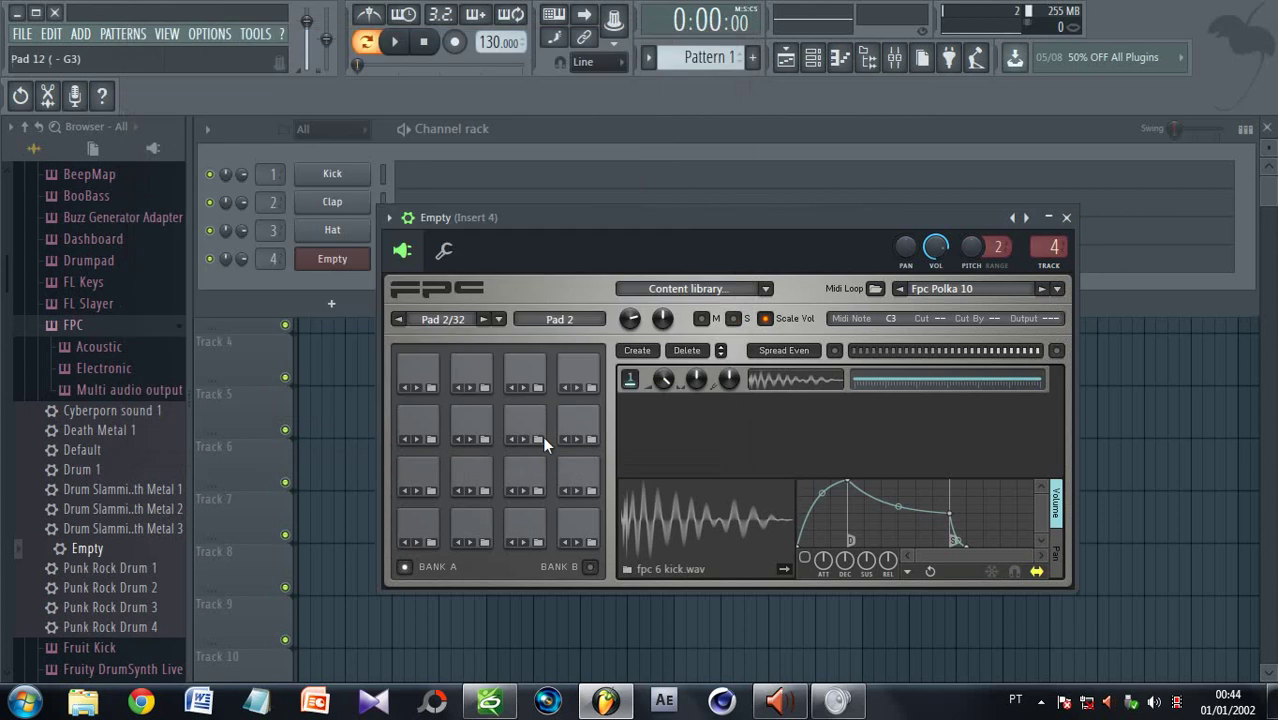
# Play Pads 2 and 6 alternately to hear the kick and snare together
pyautogui.click(479, 480)
pyautogui.click(481, 524)
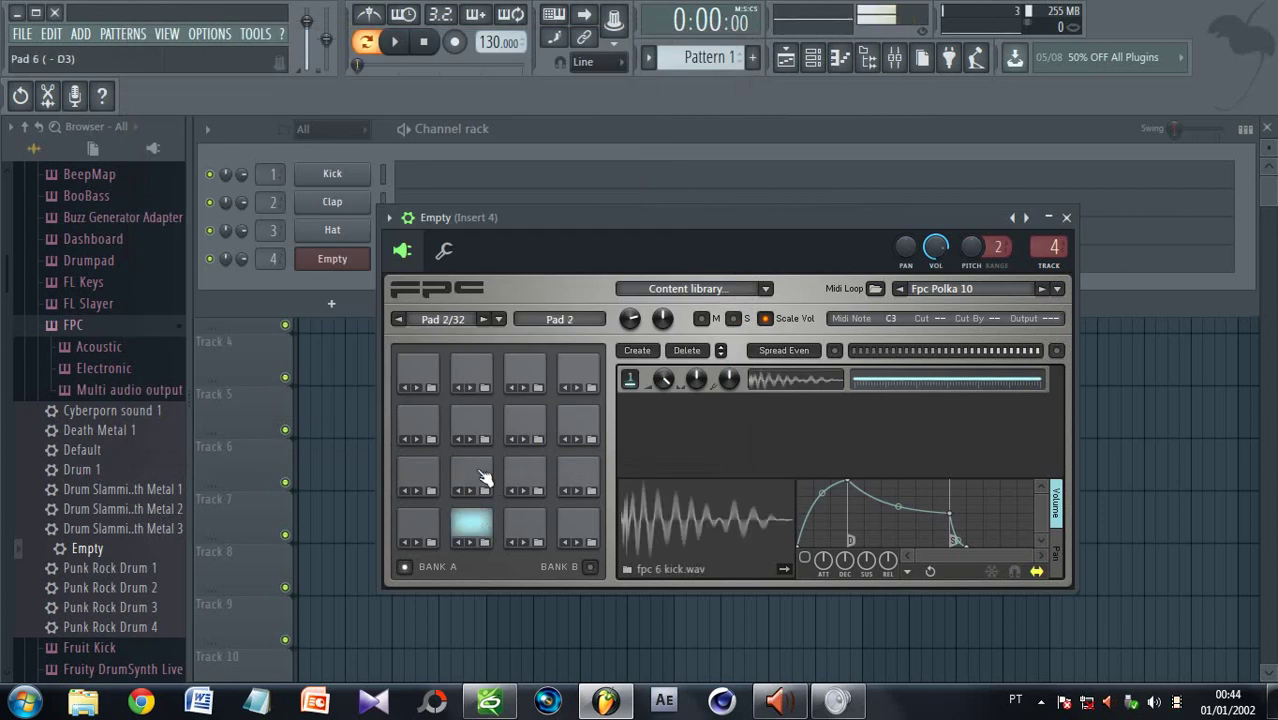
pyautogui.click(482, 474)
pyautogui.click(482, 514)
pyautogui.click(481, 478)
pyautogui.click(483, 527)
pyautogui.click(484, 478)
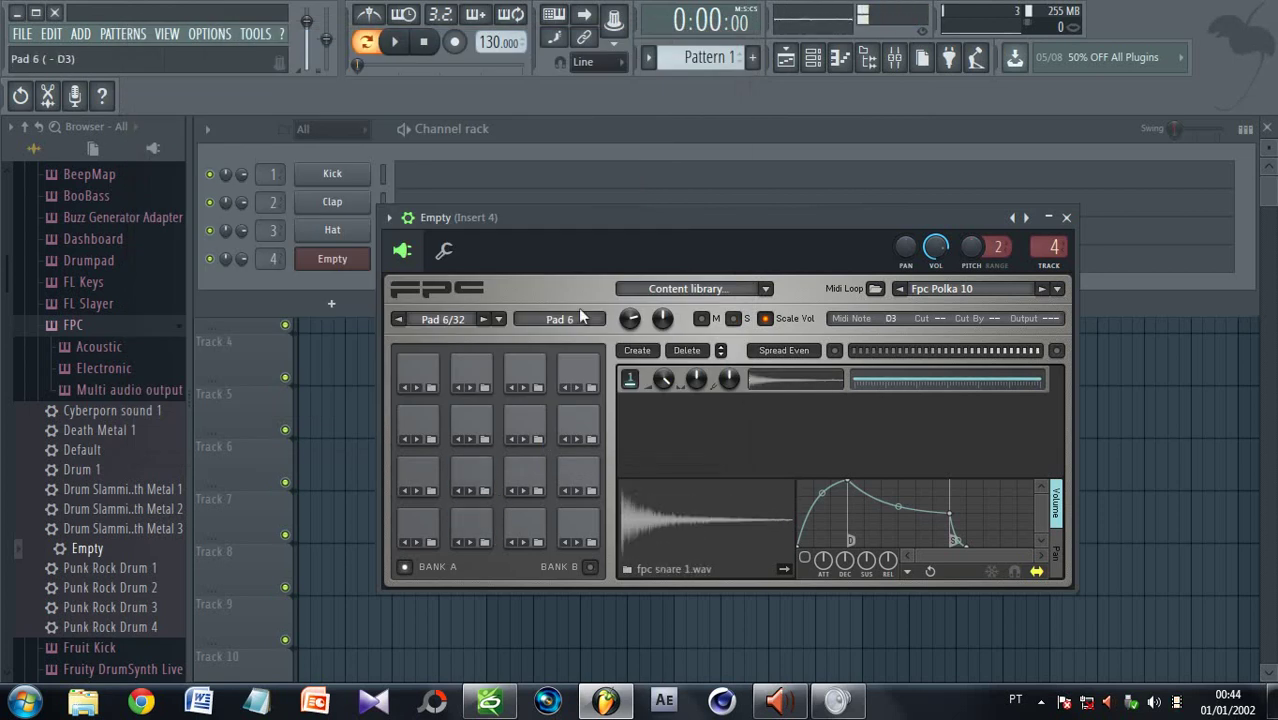
# Open the piano roll and select the Empty channel as its target
pyautogui.click(841, 58)
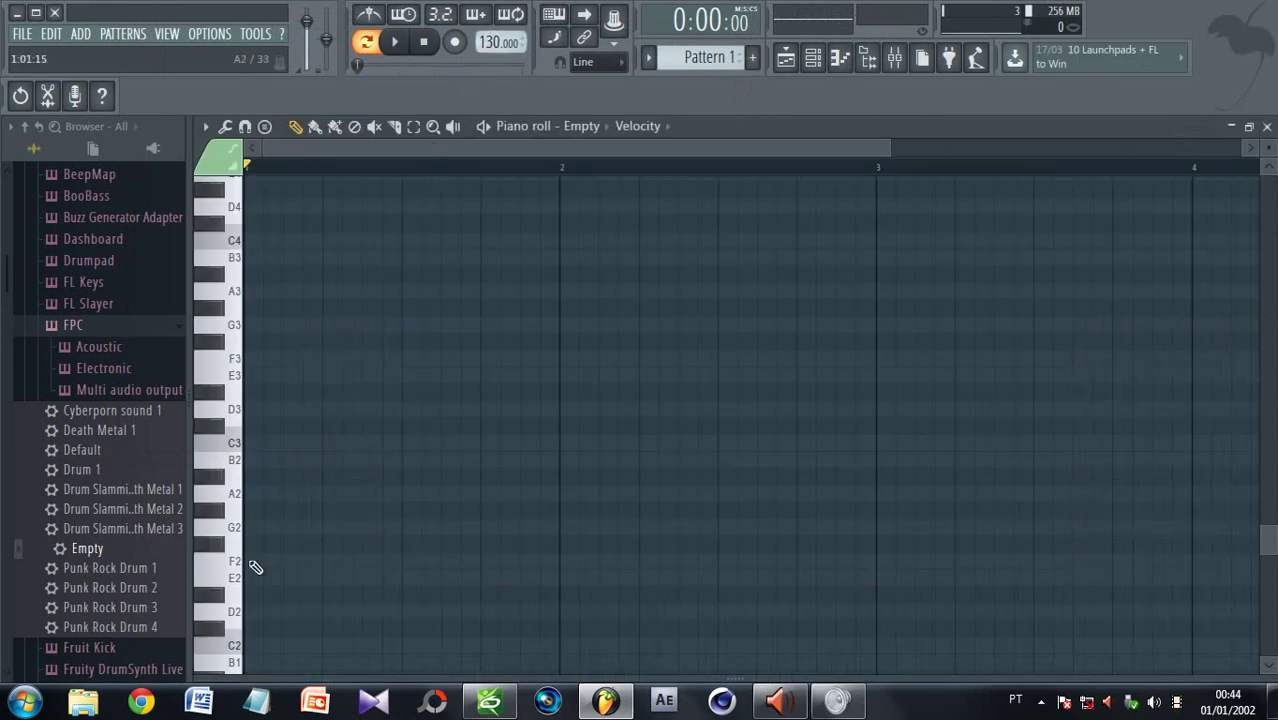
pyautogui.click(592, 131)
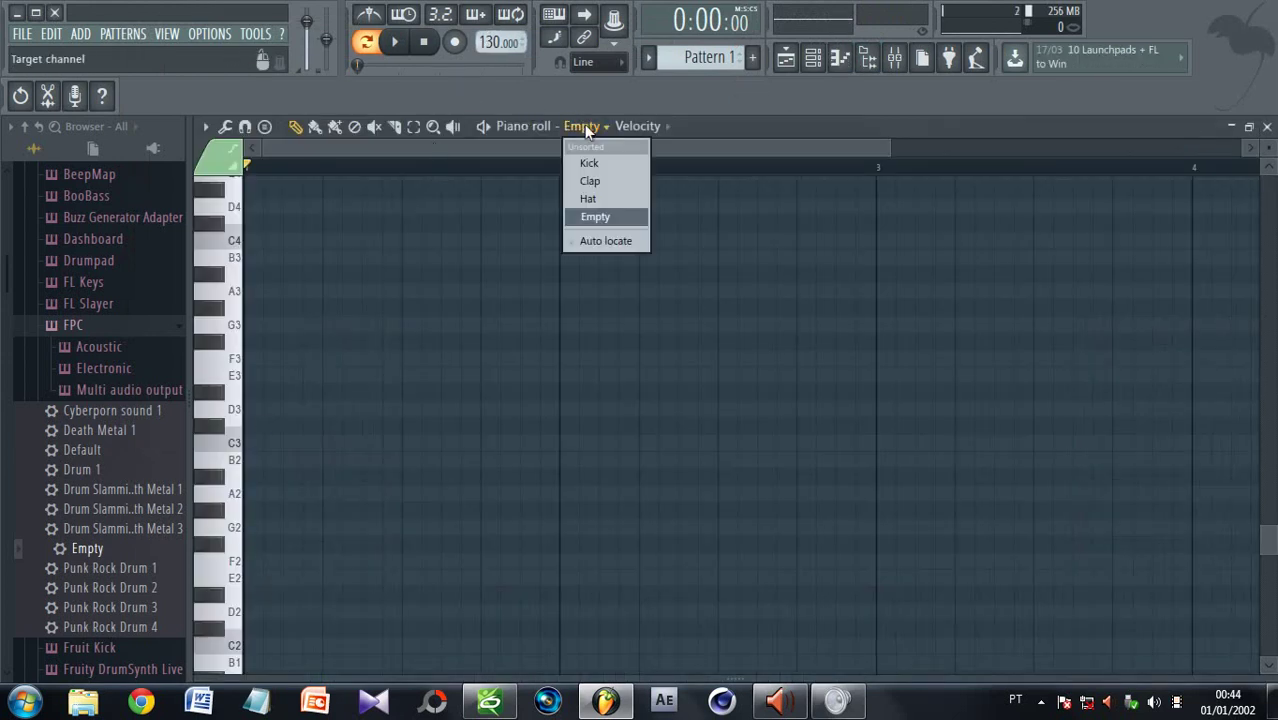
pyautogui.click(598, 215)
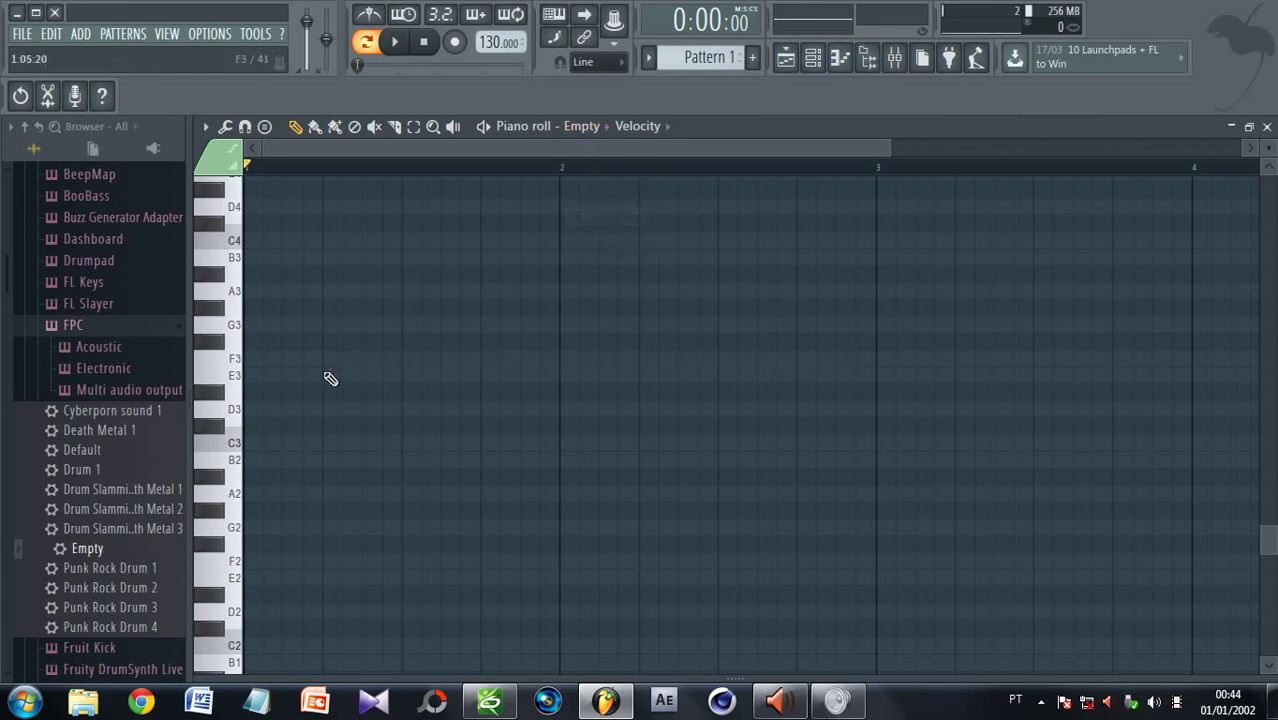
# Audition the A2, C3 and D3 piano keys to locate the kick and snare
pyautogui.click(229, 494)
pyautogui.click(231, 446)
pyautogui.click(233, 443)
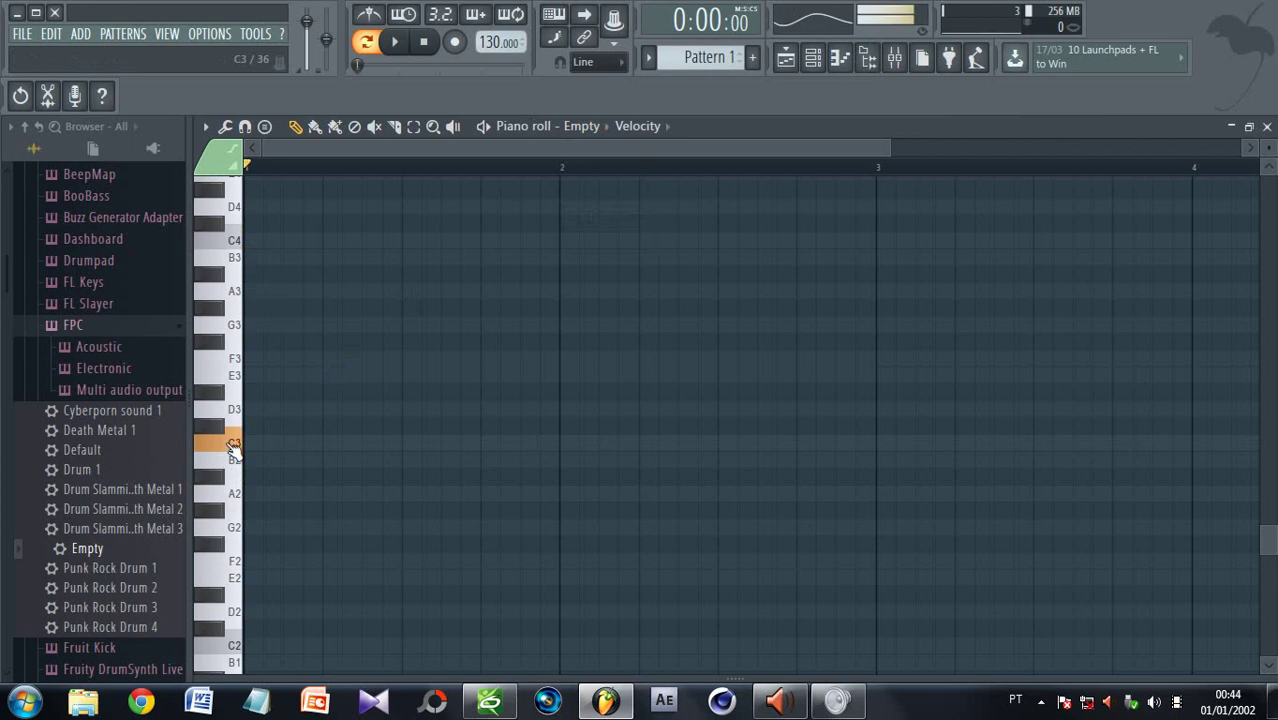
pyautogui.click(238, 412)
pyautogui.click(238, 442)
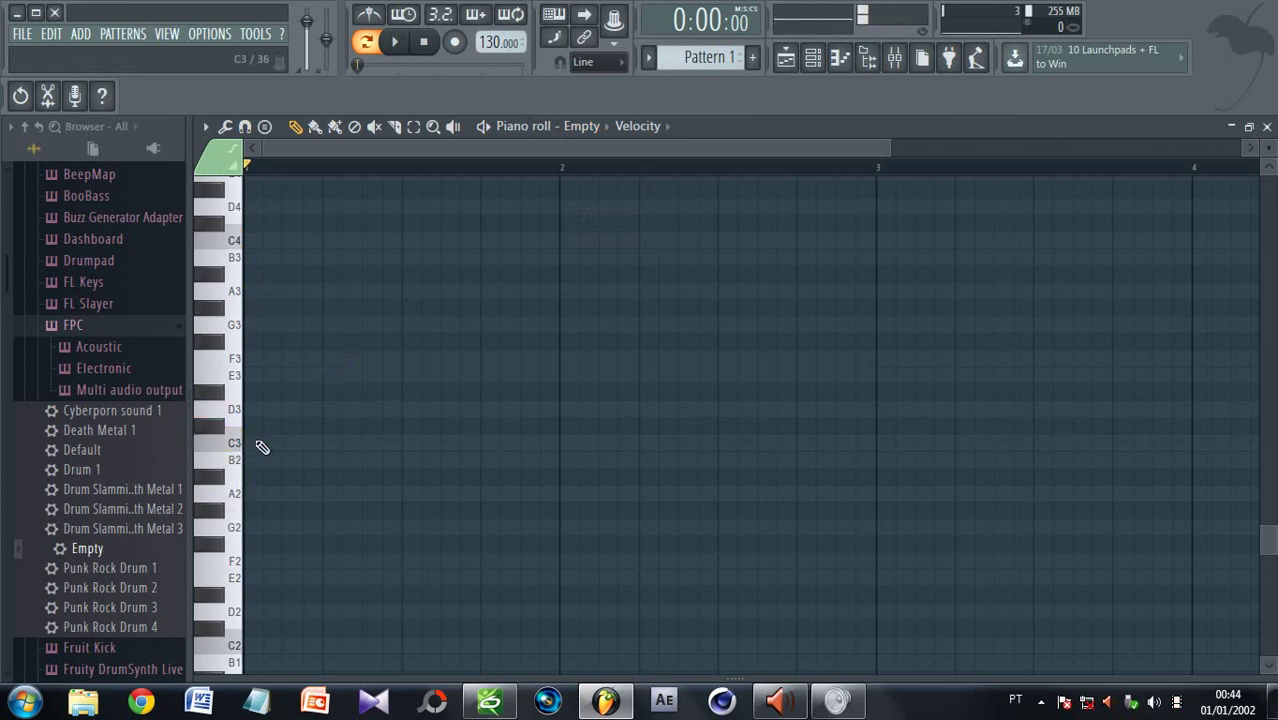
# Place two C3 kick notes and one D3 snare note in the first half of bar 1, and test playback
pyautogui.click(252, 446)
pyautogui.click(336, 447)
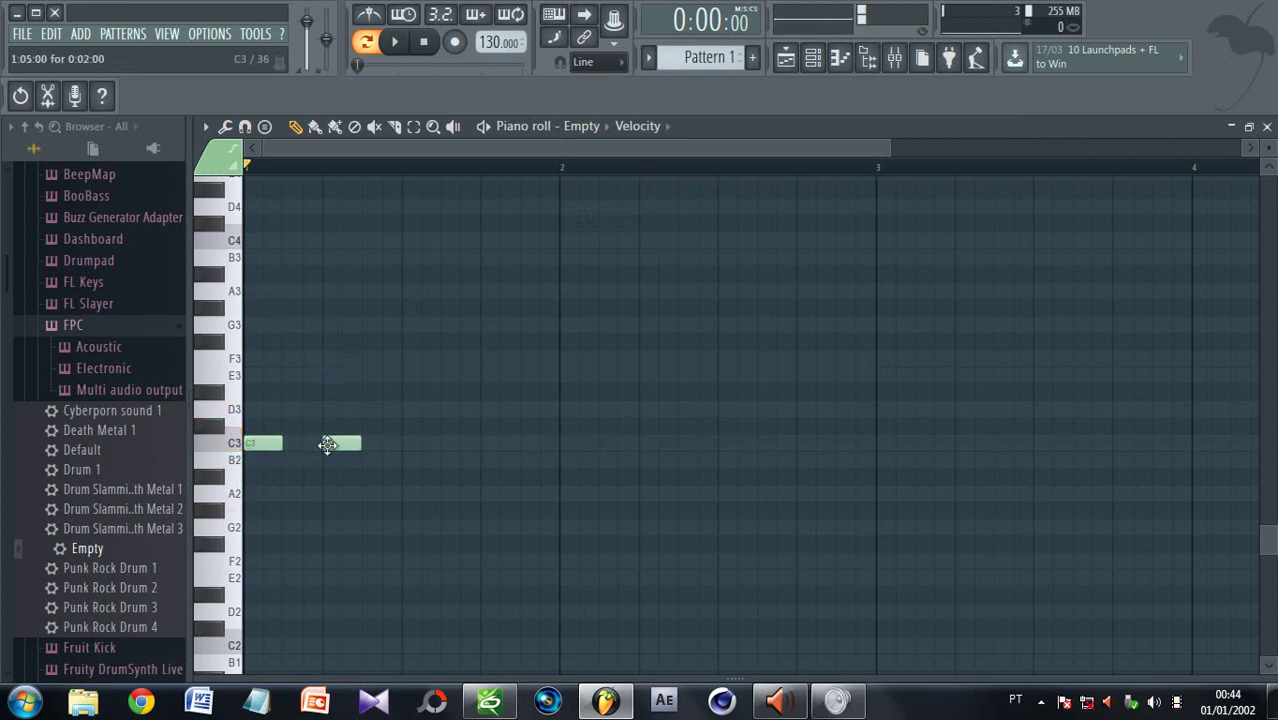
pyautogui.moveTo(341, 446); pyautogui.dragTo(315, 446)
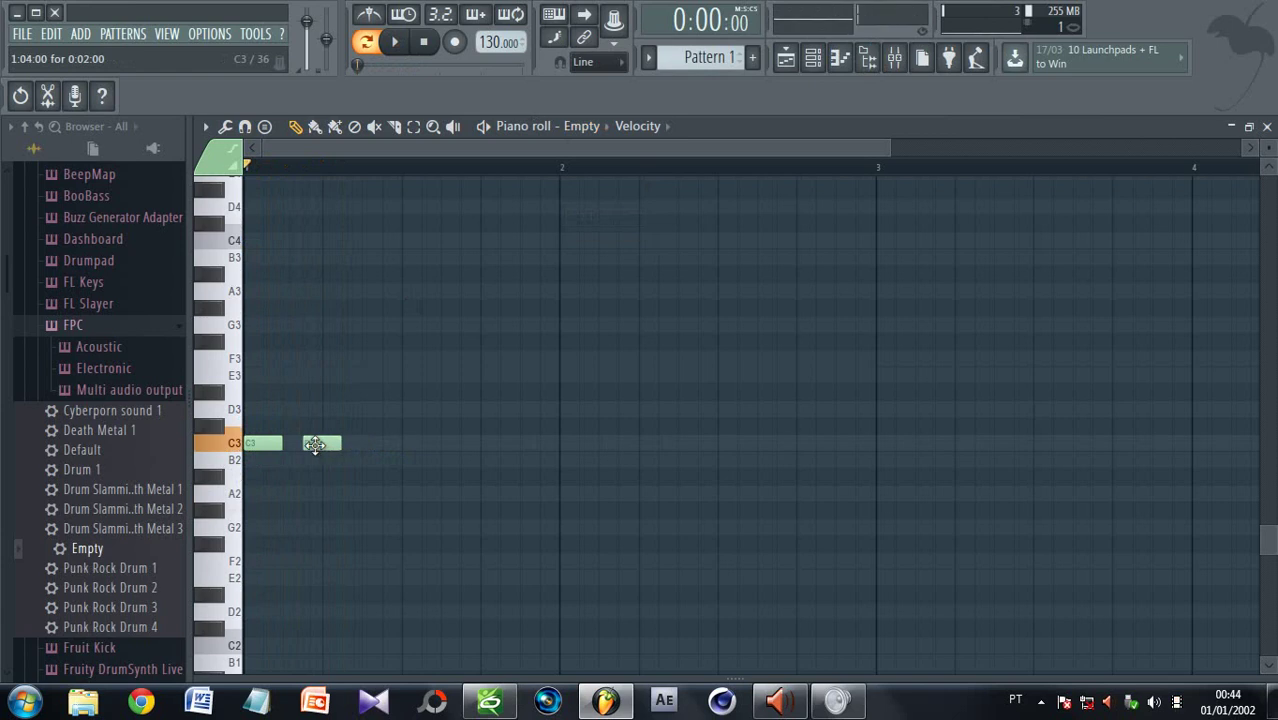
pyautogui.press('space')
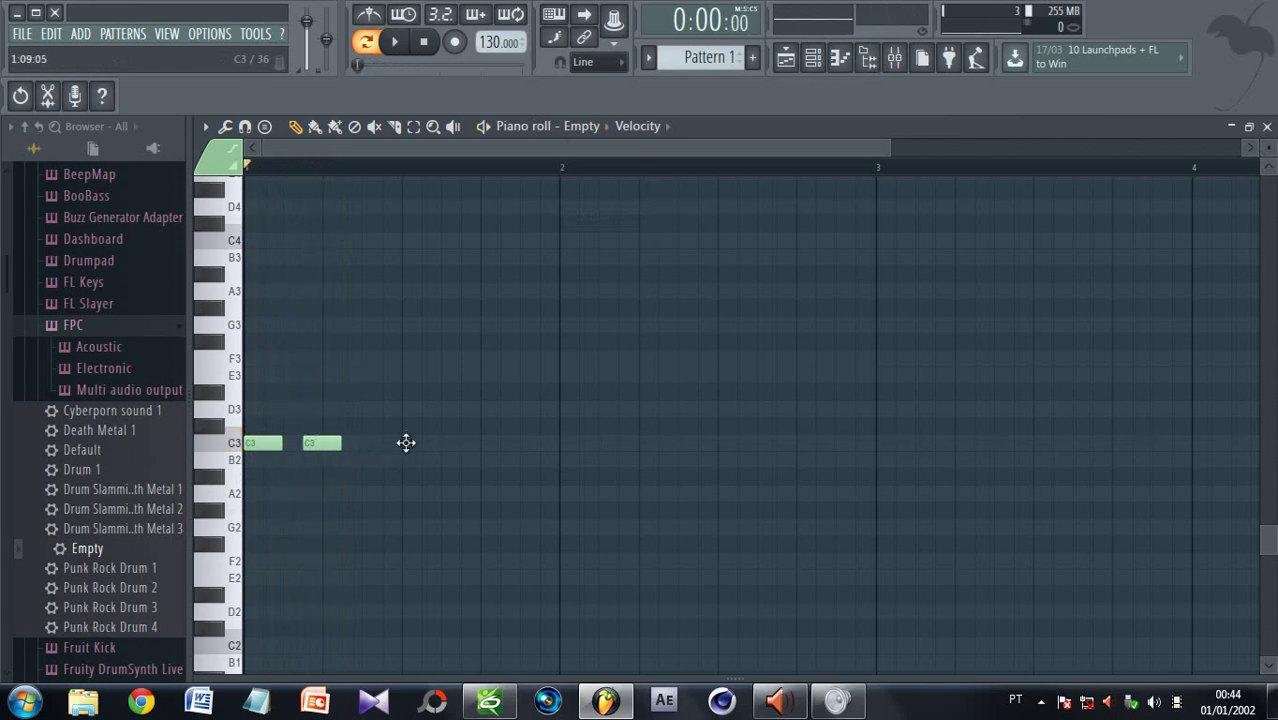
pyautogui.click(402, 443)
pyautogui.moveTo(402, 443); pyautogui.dragTo(359, 412)
pyautogui.press('space')
pyautogui.press('space')
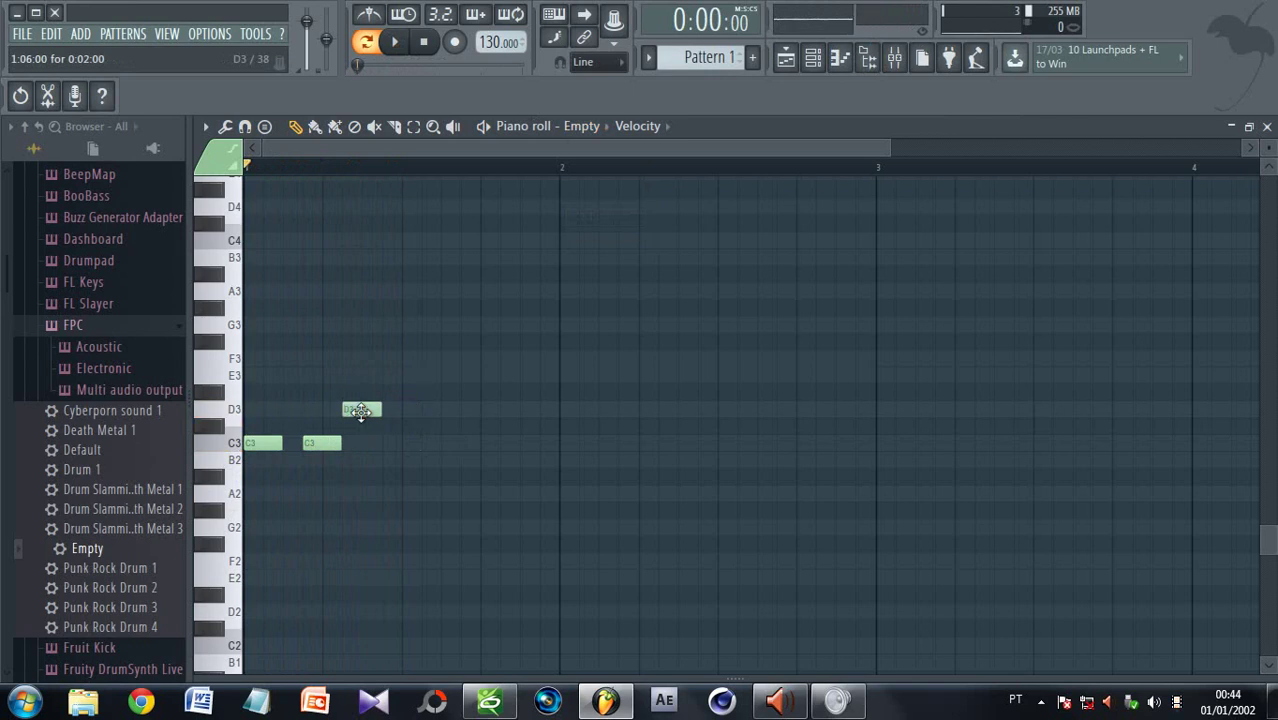
pyautogui.press('space')
pyautogui.press('space')
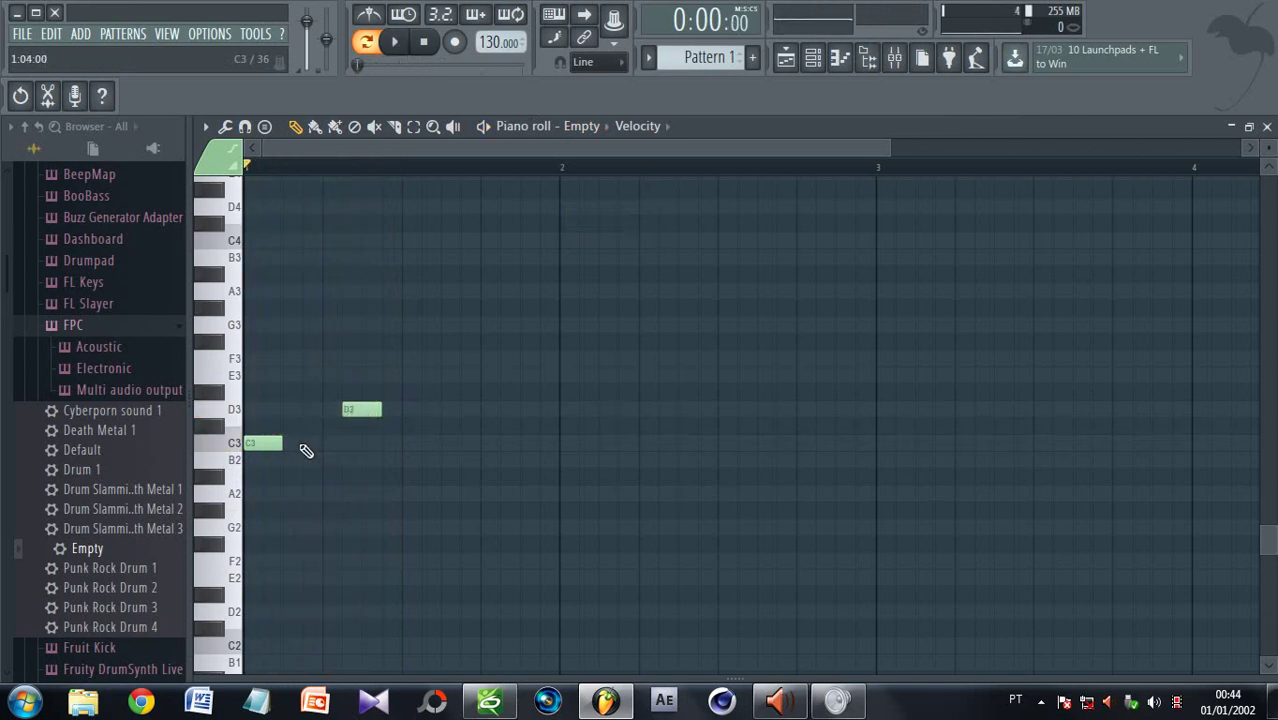
# Move the second C3 note to step 3 and the D3 note to step 5, and shorten both kicks to one step
pyautogui.moveTo(305, 443); pyautogui.dragTo(286, 443)
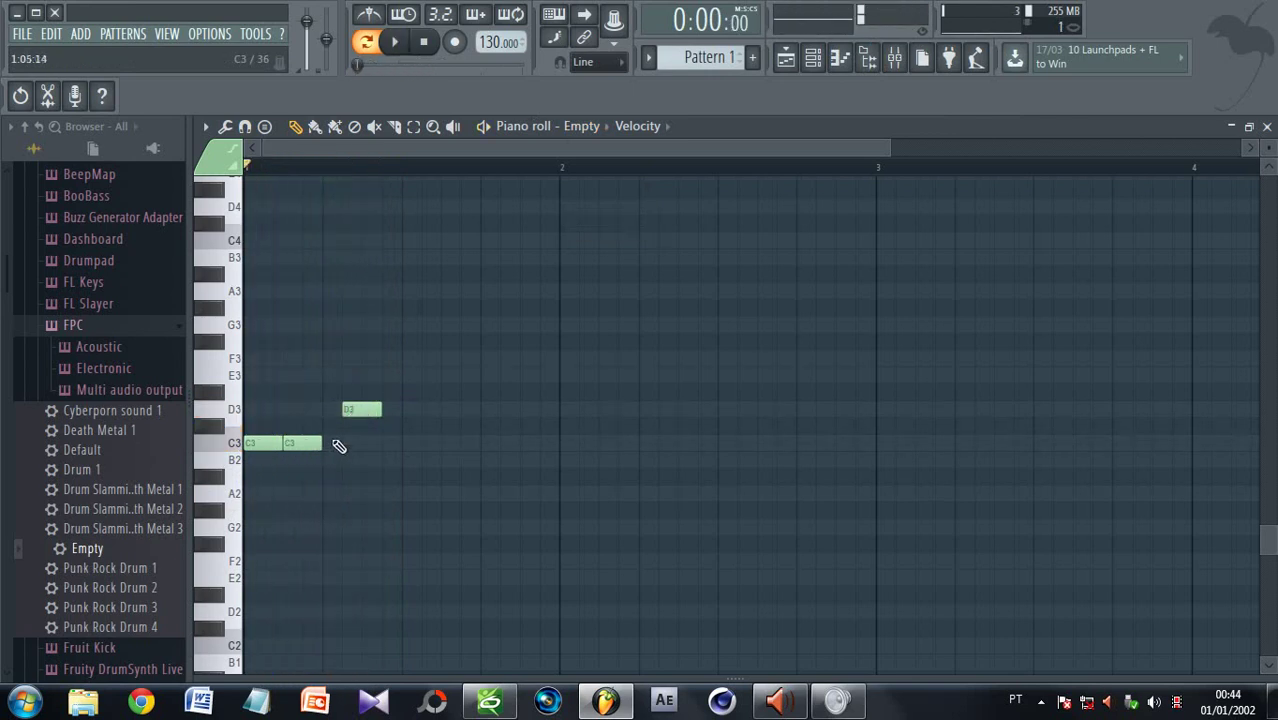
pyautogui.moveTo(301, 444); pyautogui.dragTo(289, 444)
pyautogui.press('space')
pyautogui.press('space')
pyautogui.press('space')
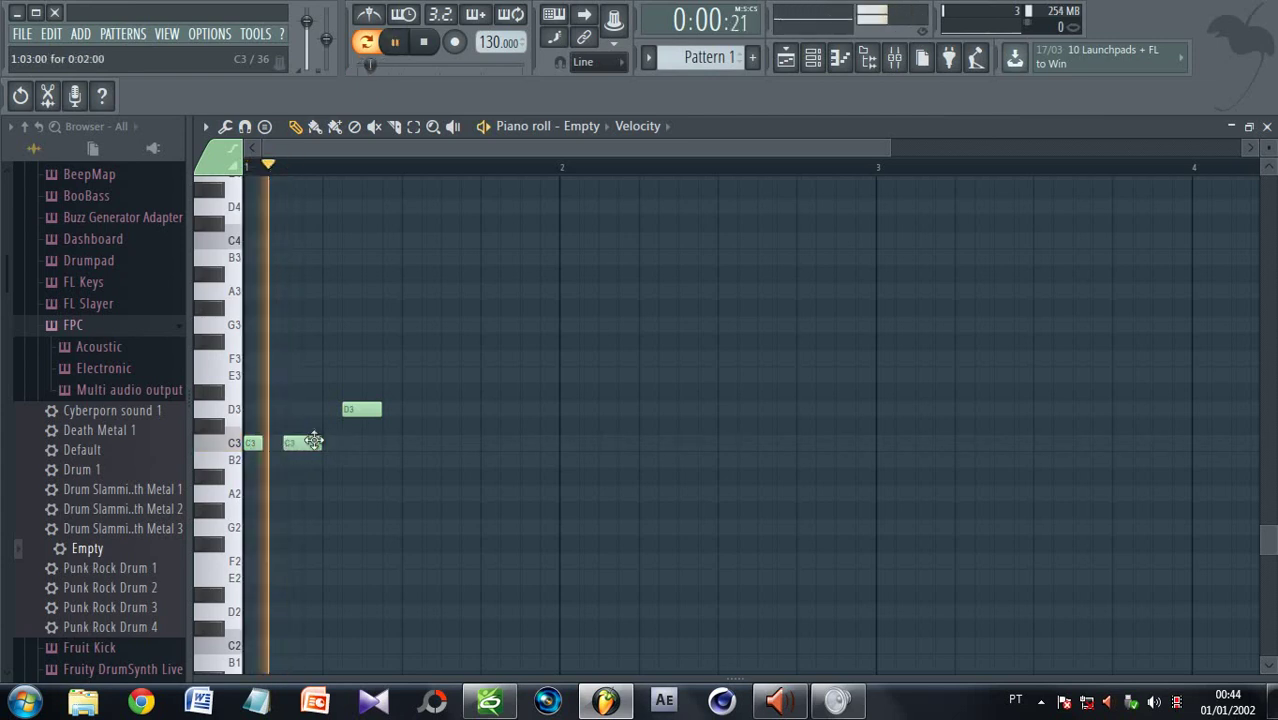
pyautogui.press('space')
pyautogui.moveTo(371, 410); pyautogui.dragTo(337, 410)
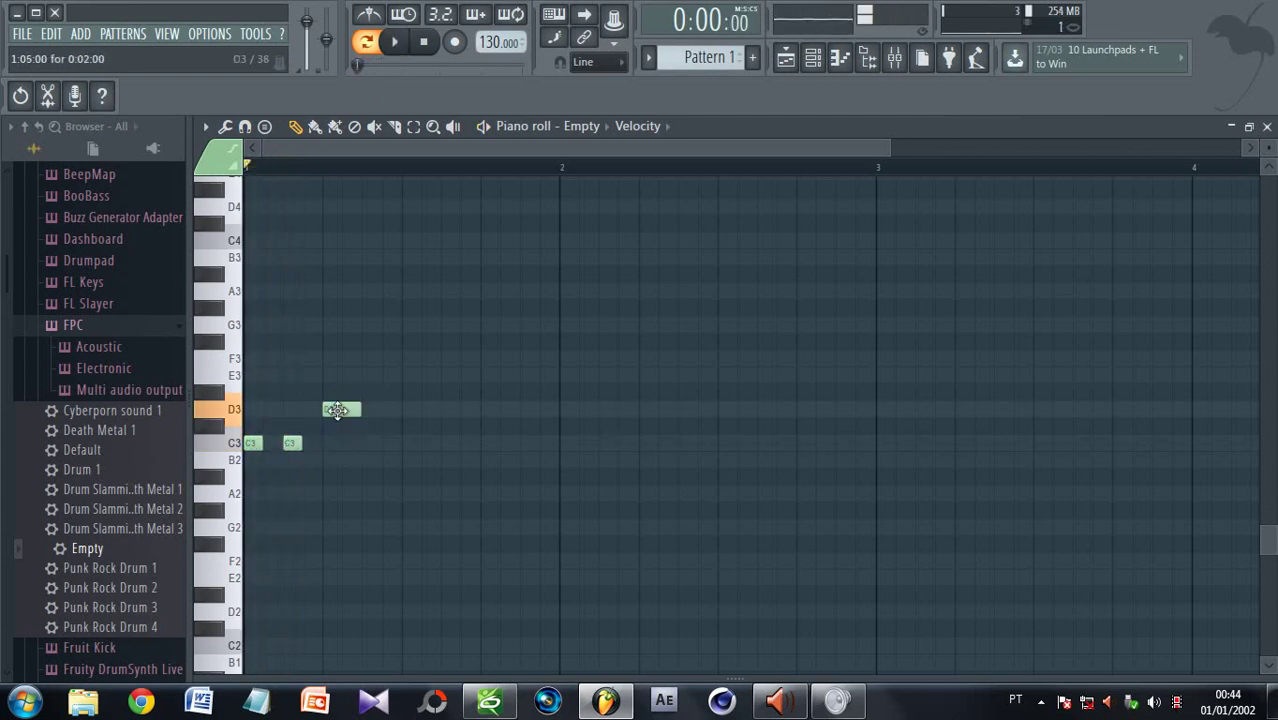
pyautogui.press('space')
pyautogui.press('space')
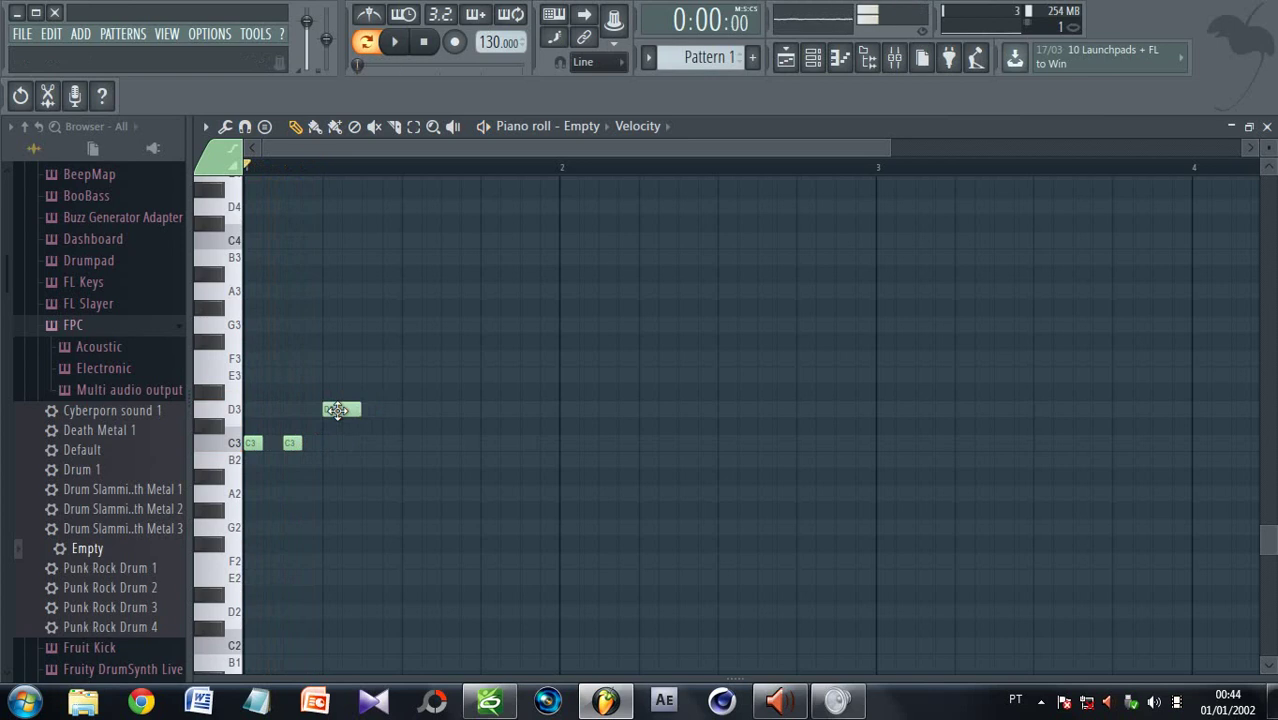
# Add a C3 kick on beat 3 and a D3 snare on beat 4, and play the pattern
pyautogui.click(404, 444)
pyautogui.click(490, 443)
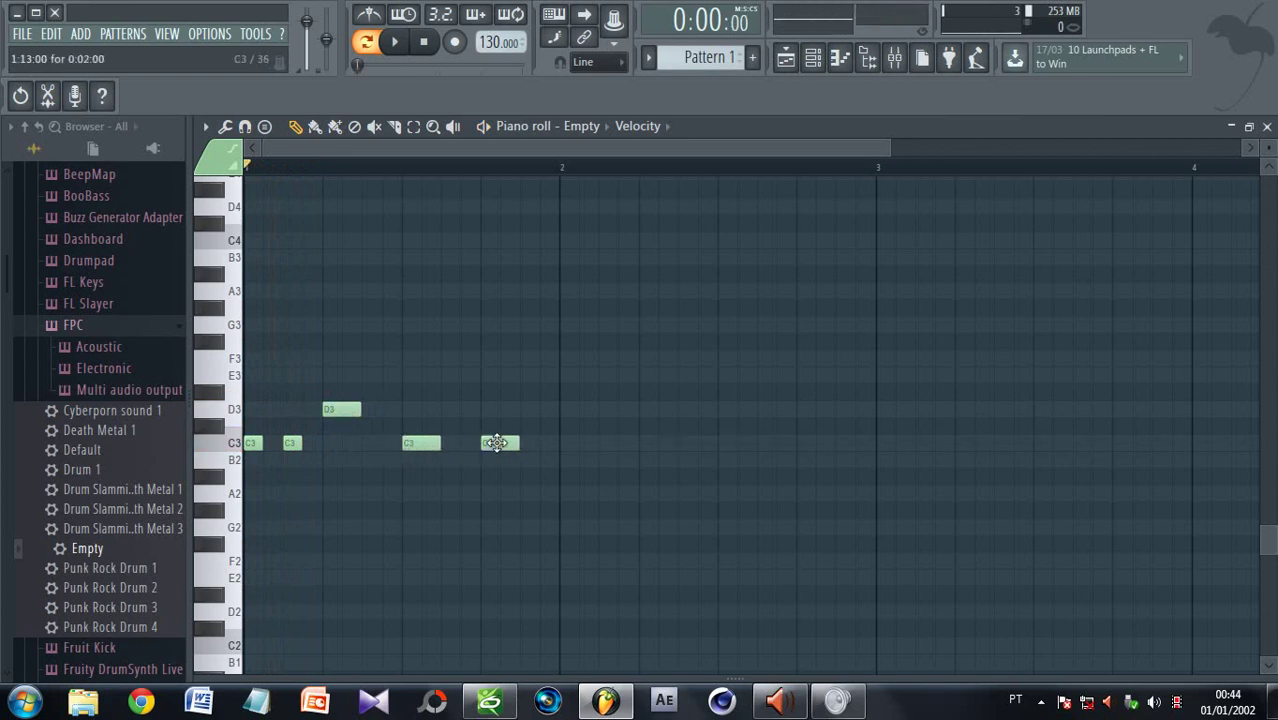
pyautogui.moveTo(492, 443); pyautogui.dragTo(508, 404)
pyautogui.press('space')
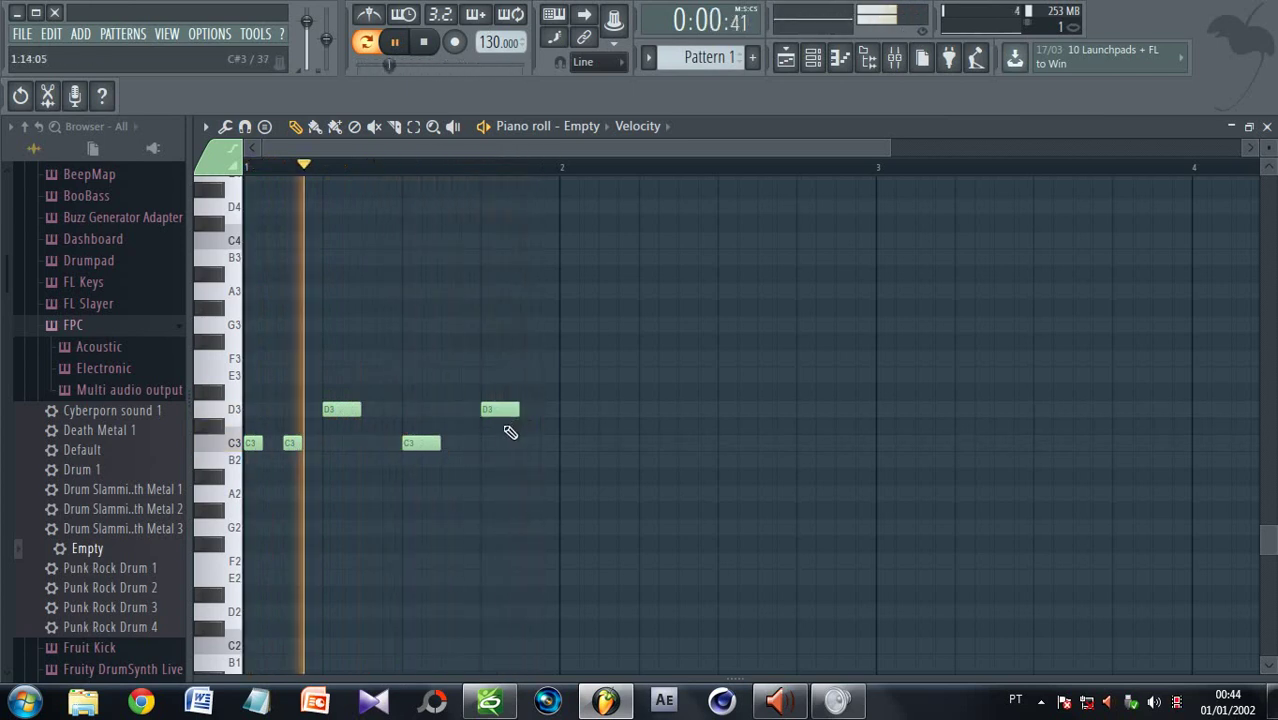
# Stop playback, raise the tempo to 250 BPM and play the pattern again
pyautogui.press('space')
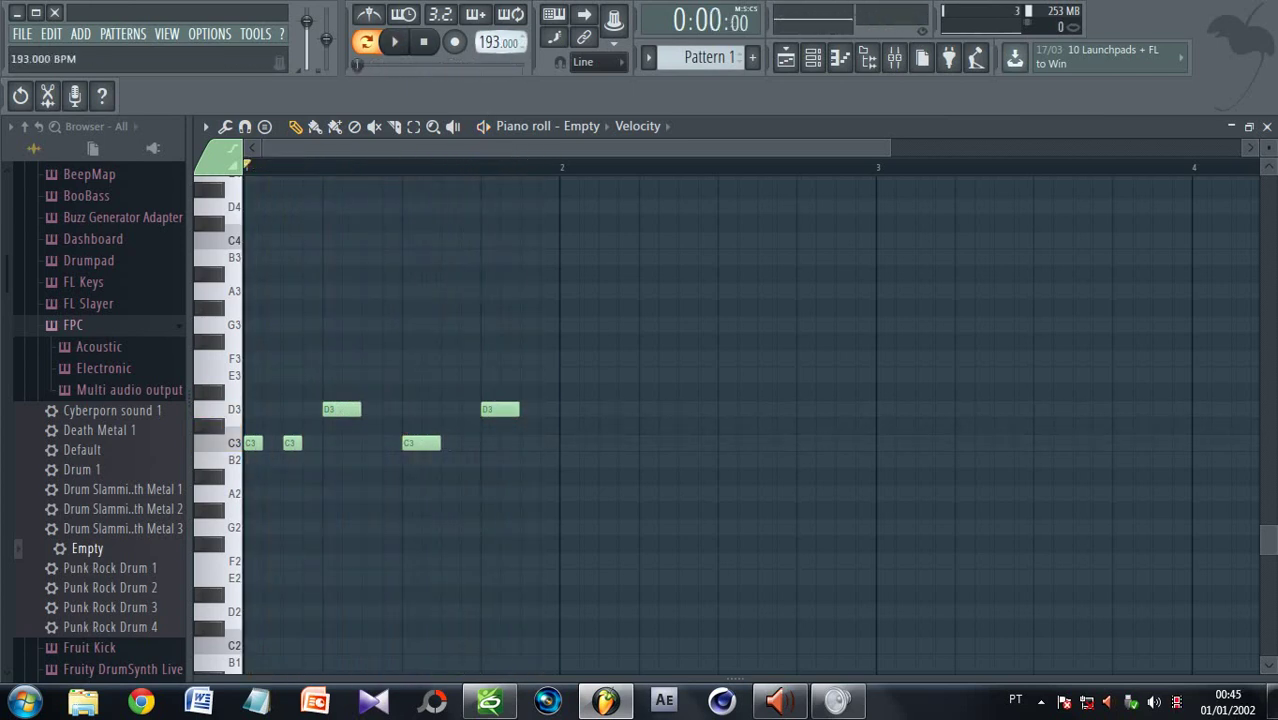
pyautogui.scroll(13, 497, 42)
pyautogui.press('space')
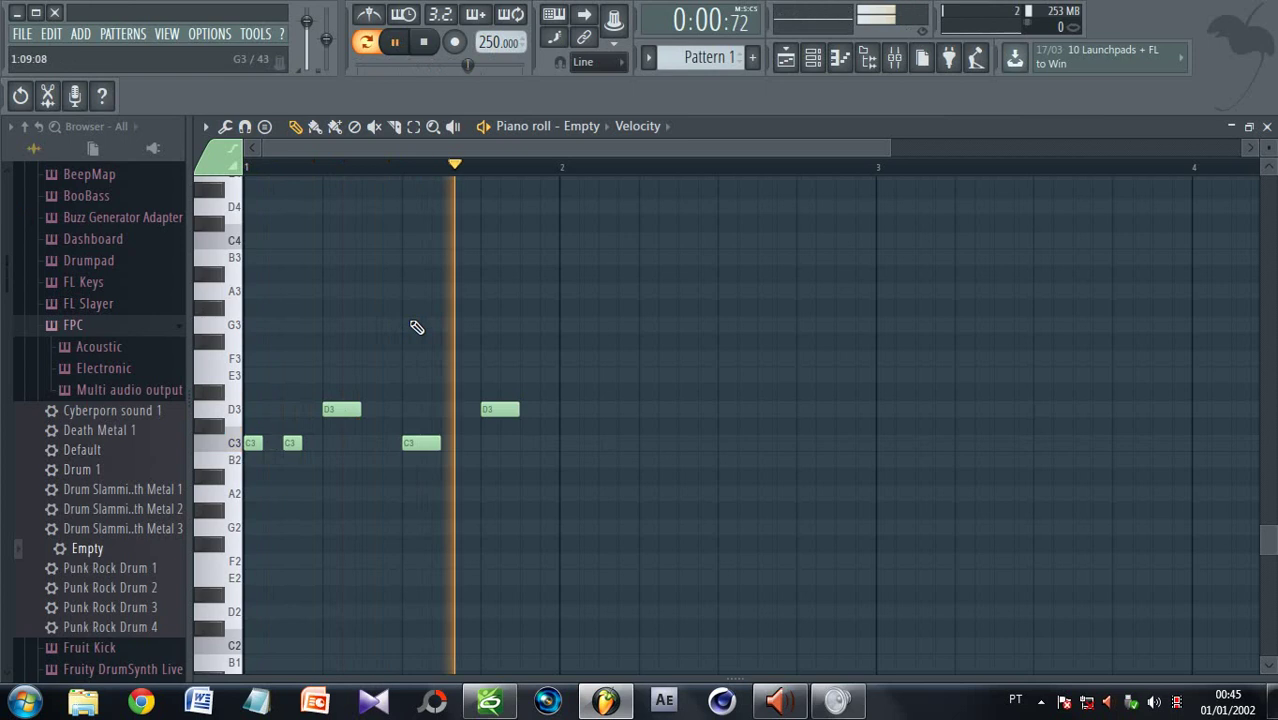
# Fill the second half of bar 1 with one-step C3 kicks, removing the D3 snare on beat 4
pyautogui.moveTo(439, 443); pyautogui.dragTo(428, 445)
pyautogui.click(448, 443)
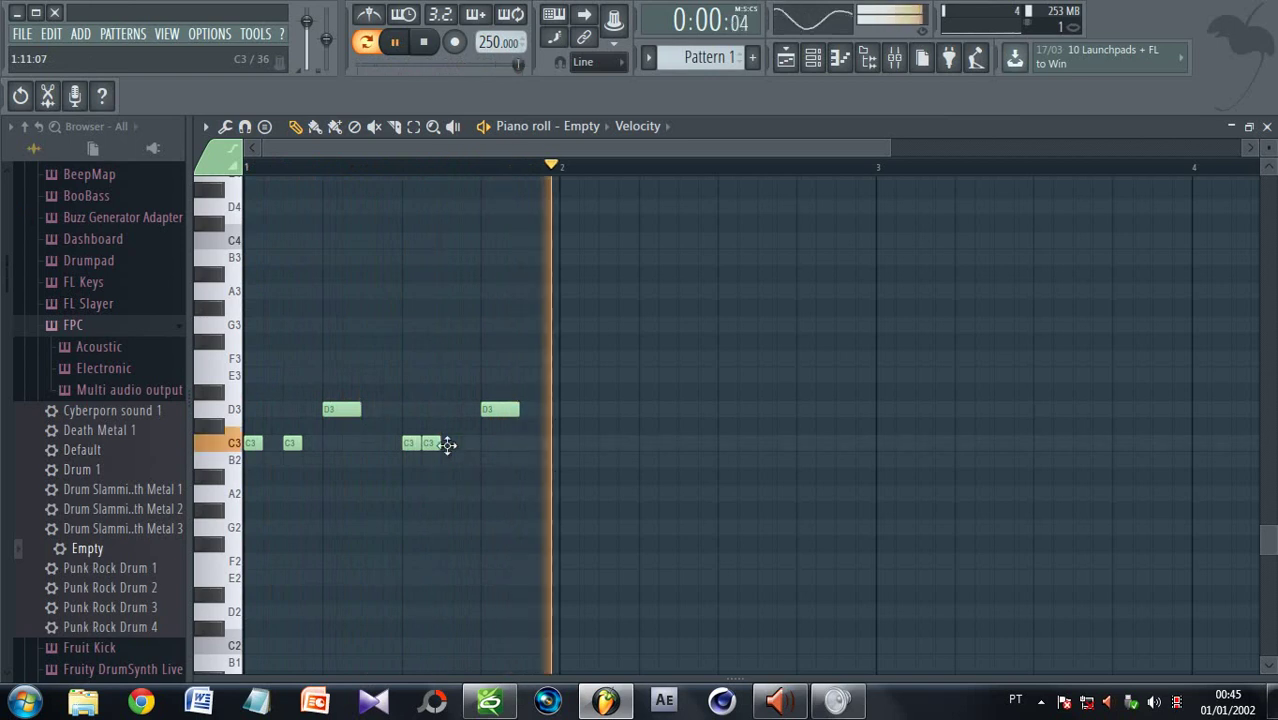
pyautogui.click(448, 443)
pyautogui.click(483, 446)
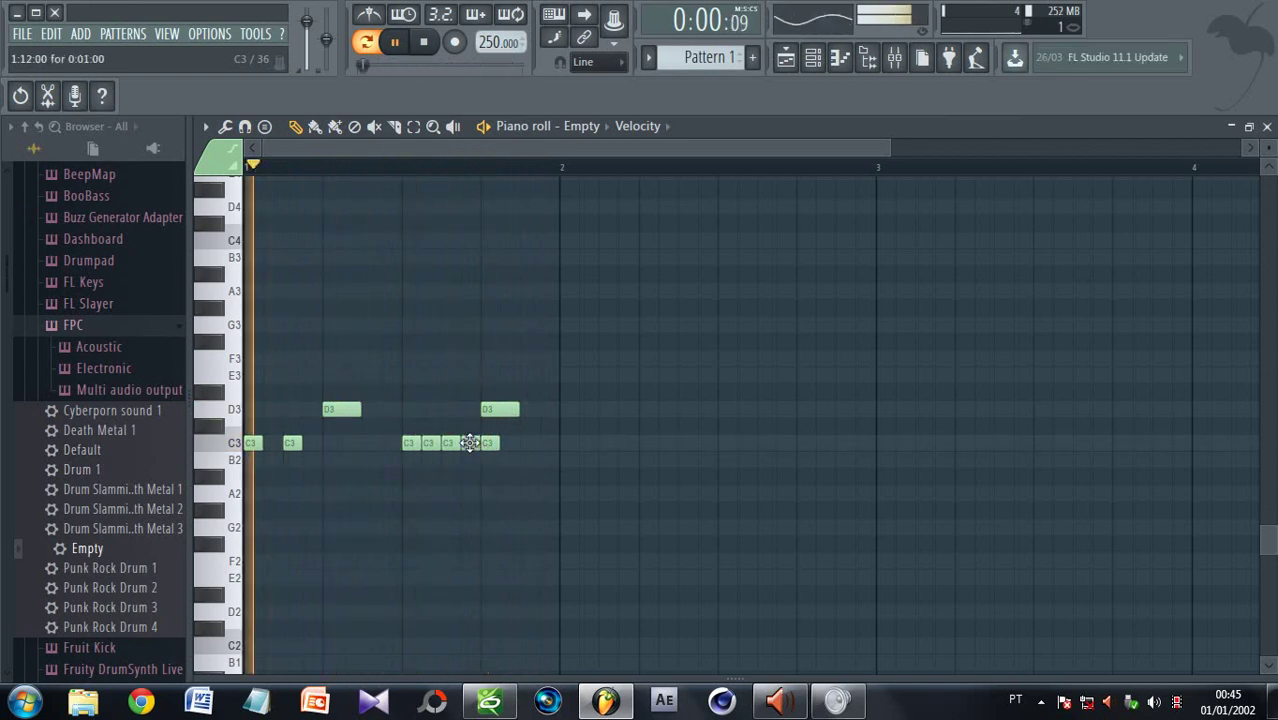
pyautogui.click(467, 444)
pyautogui.rightClick(496, 410)
pyautogui.click(509, 443)
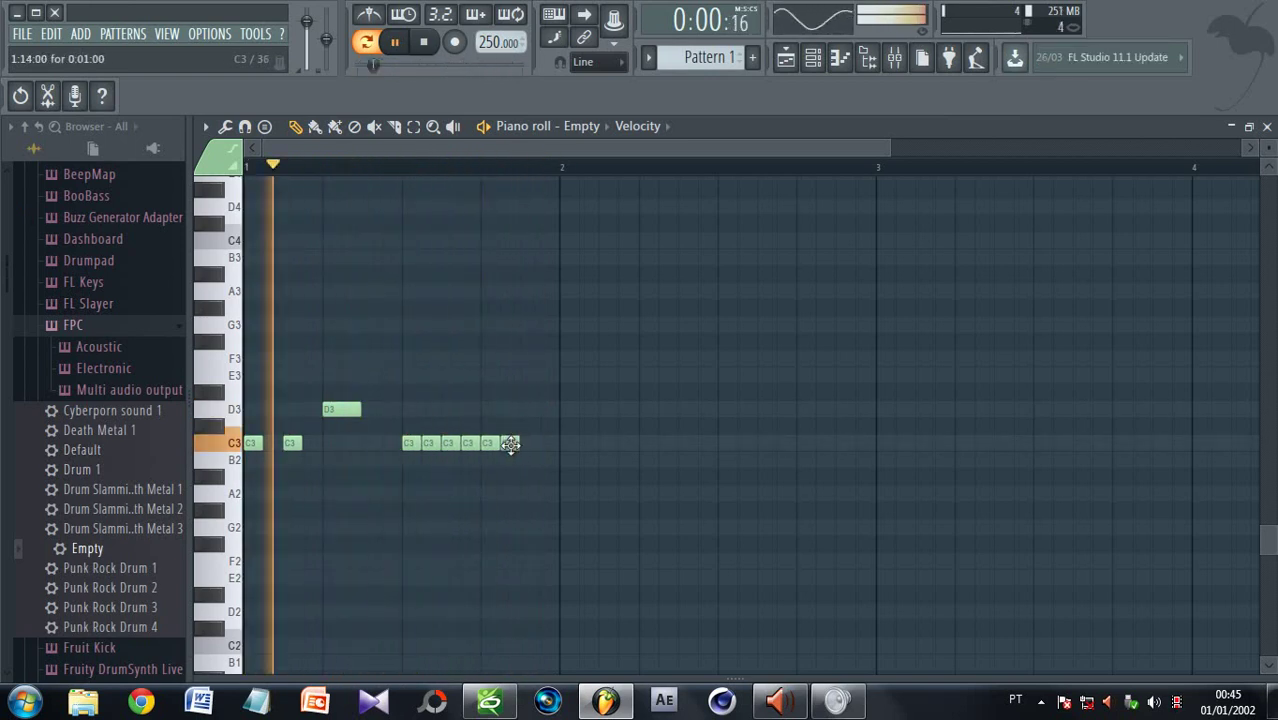
pyautogui.click(530, 443)
pyautogui.click(545, 445)
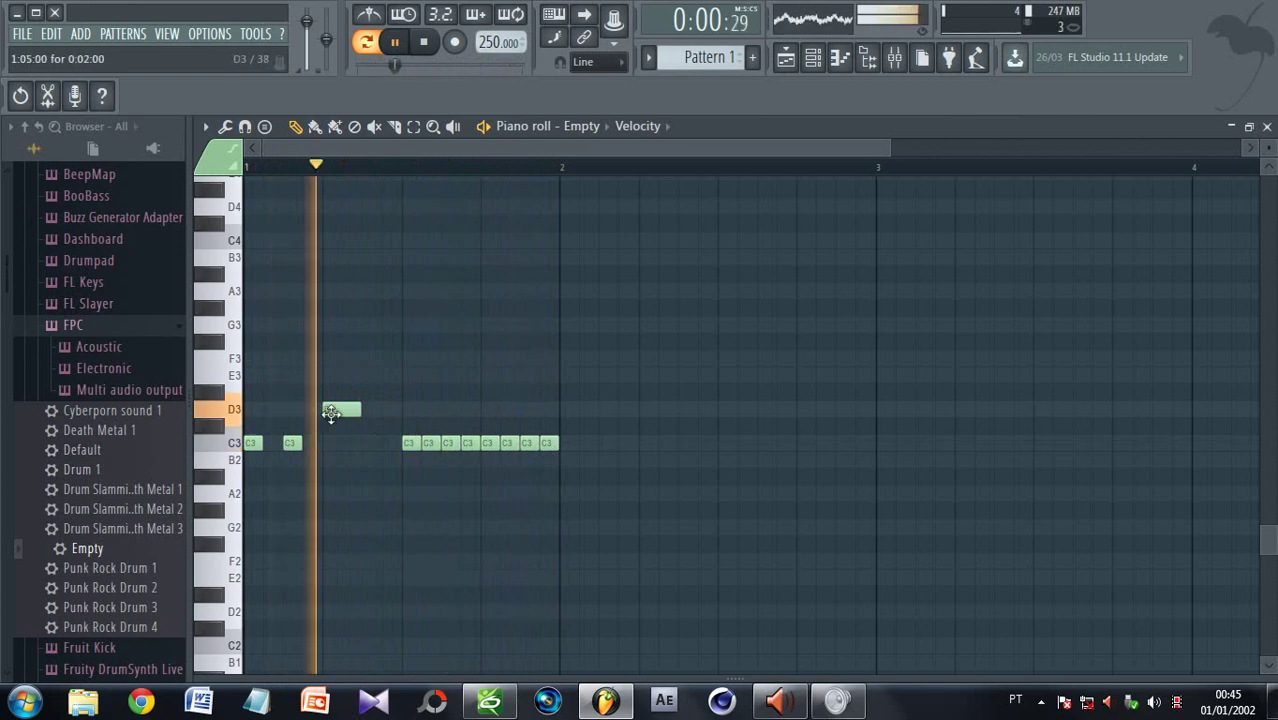
# Fill the first half of bar 1 with one-step C3 kicks, remove the D3 snare on beat 2 and stop playback
pyautogui.click(270, 444)
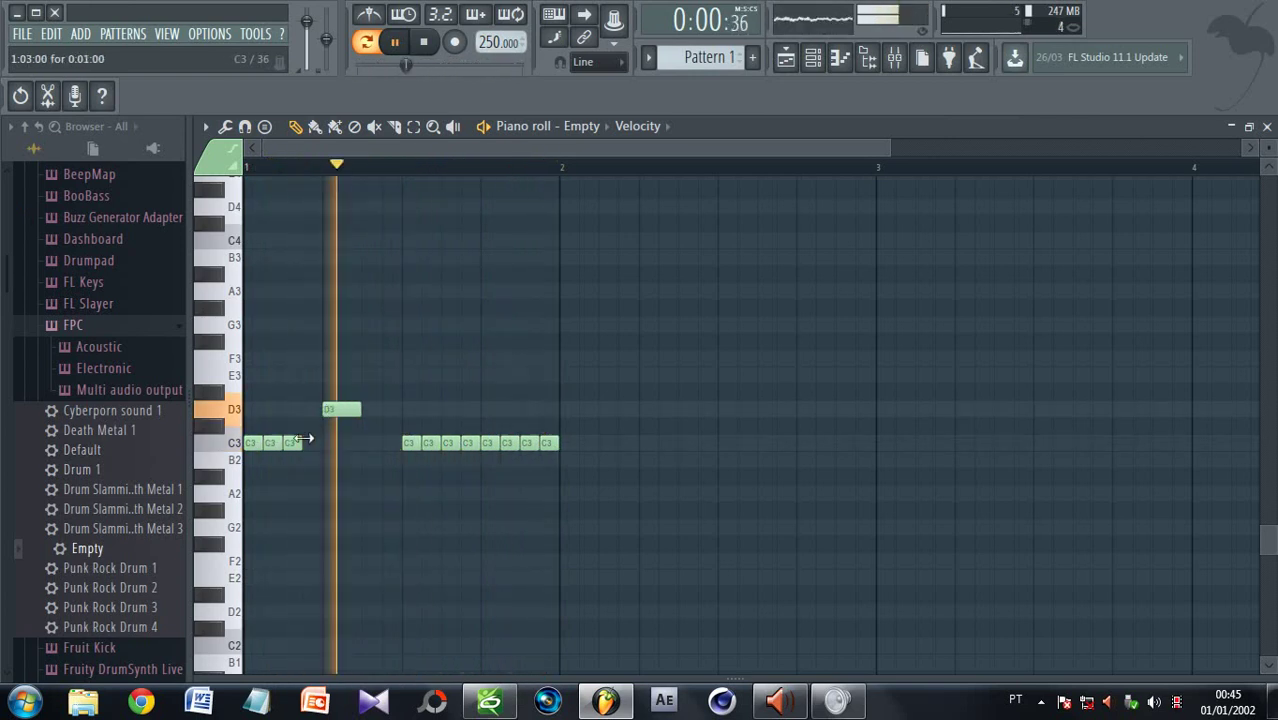
pyautogui.click(330, 443)
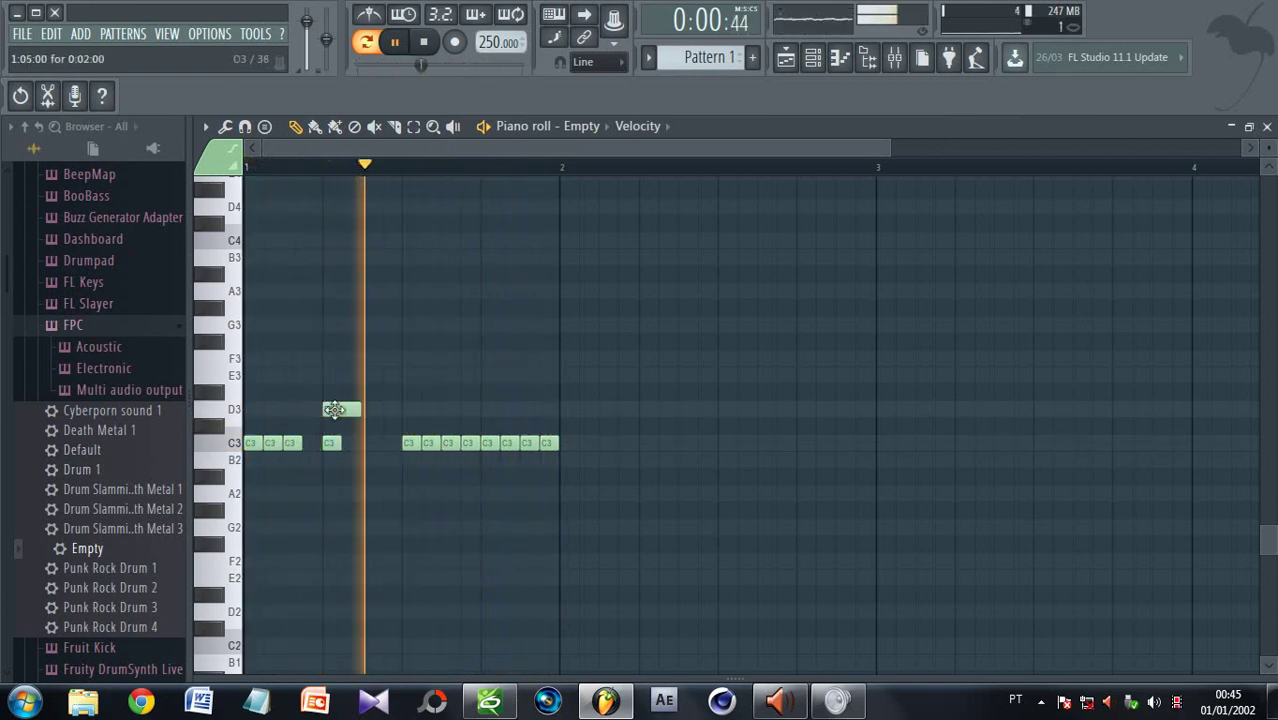
pyautogui.rightClick(340, 409)
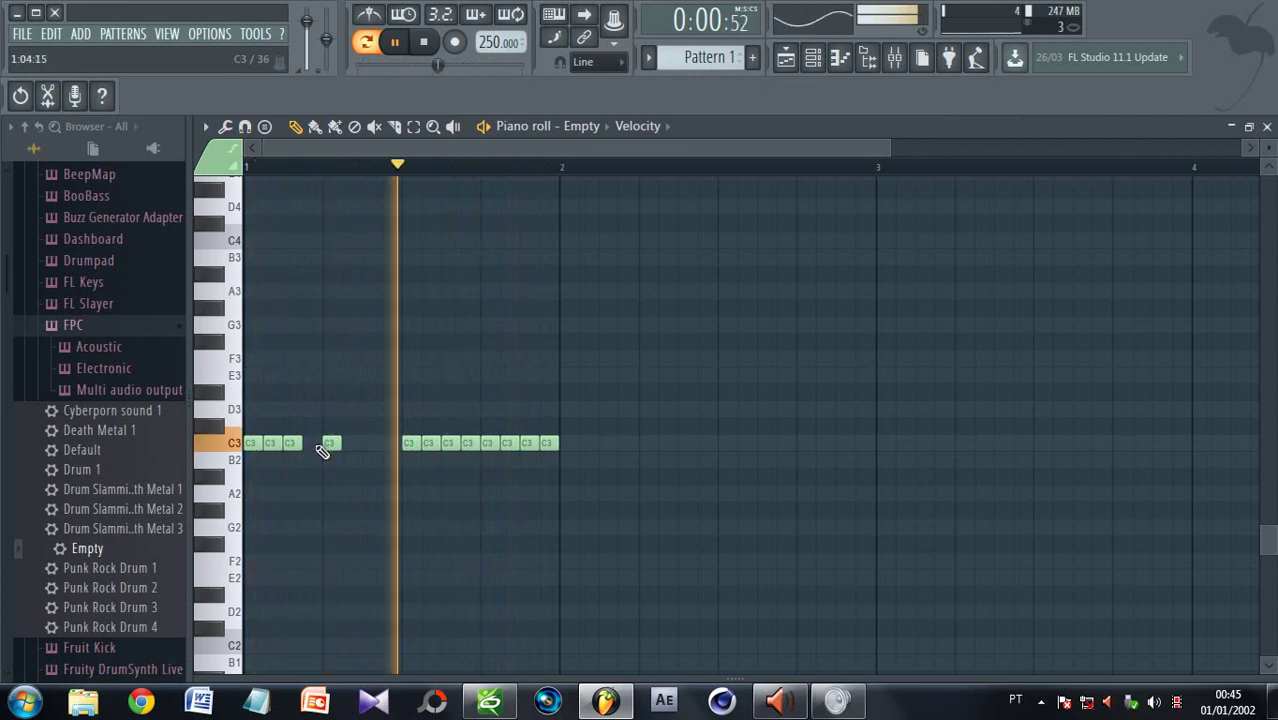
pyautogui.click(307, 443)
pyautogui.click(350, 443)
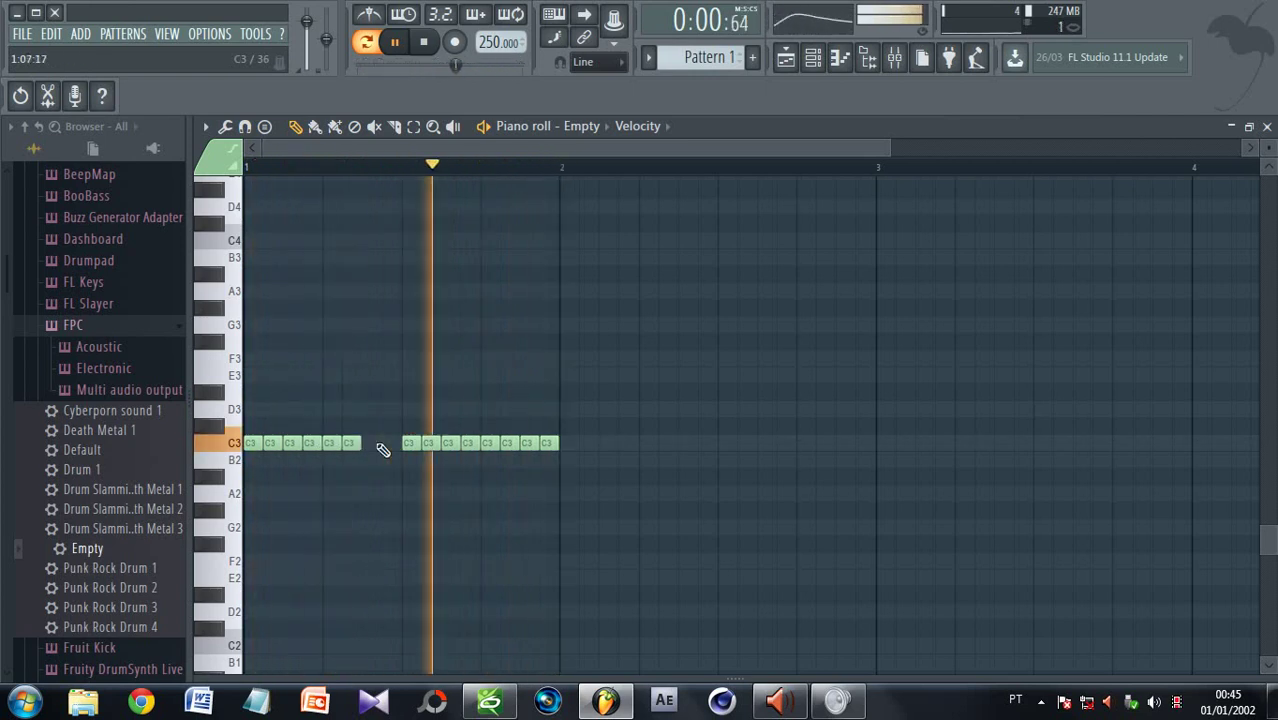
pyautogui.click(370, 443)
pyautogui.click(391, 444)
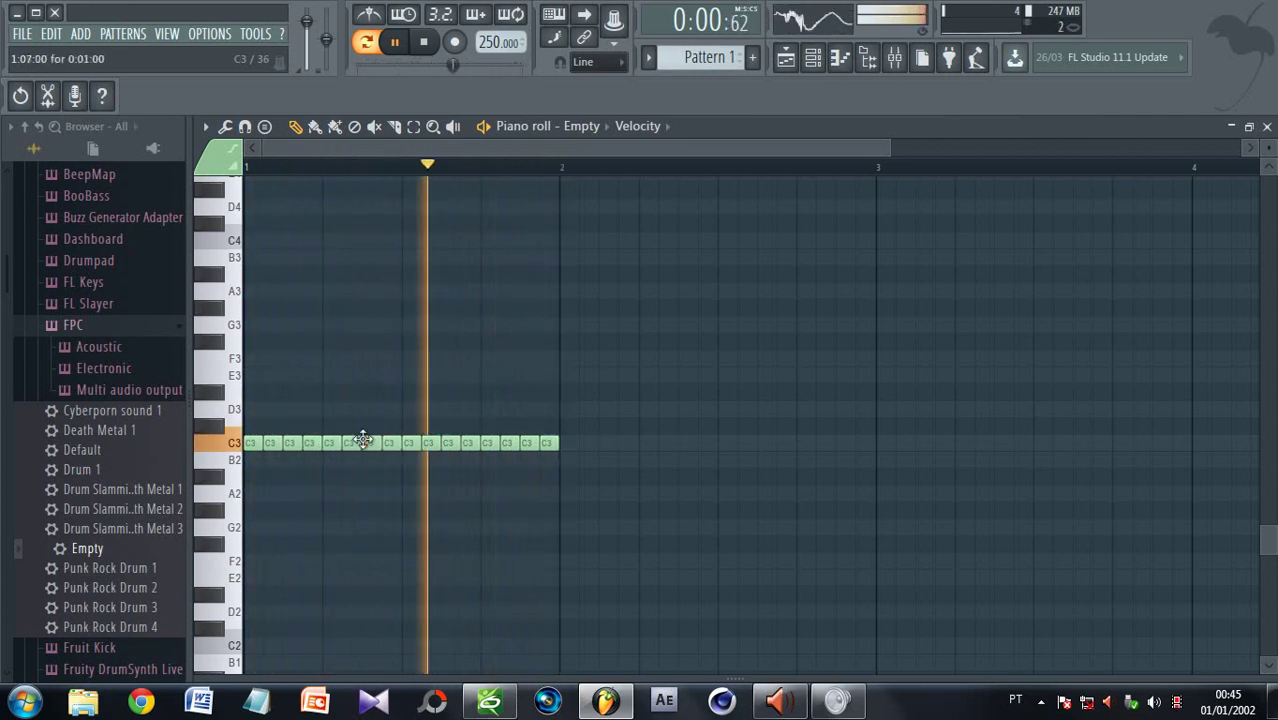
pyautogui.press('space')
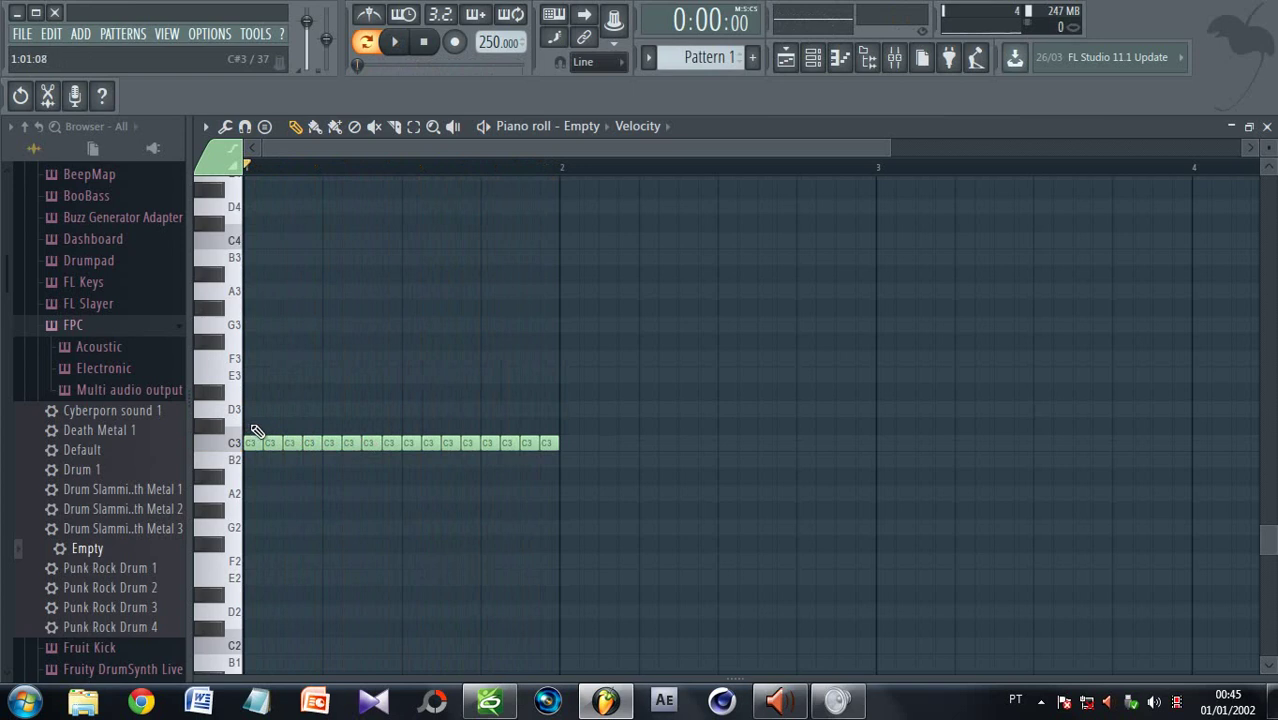
# Place one-step D3 snare notes on every other step of bar 1, starting at step 1, and play the pattern
pyautogui.click(252, 410)
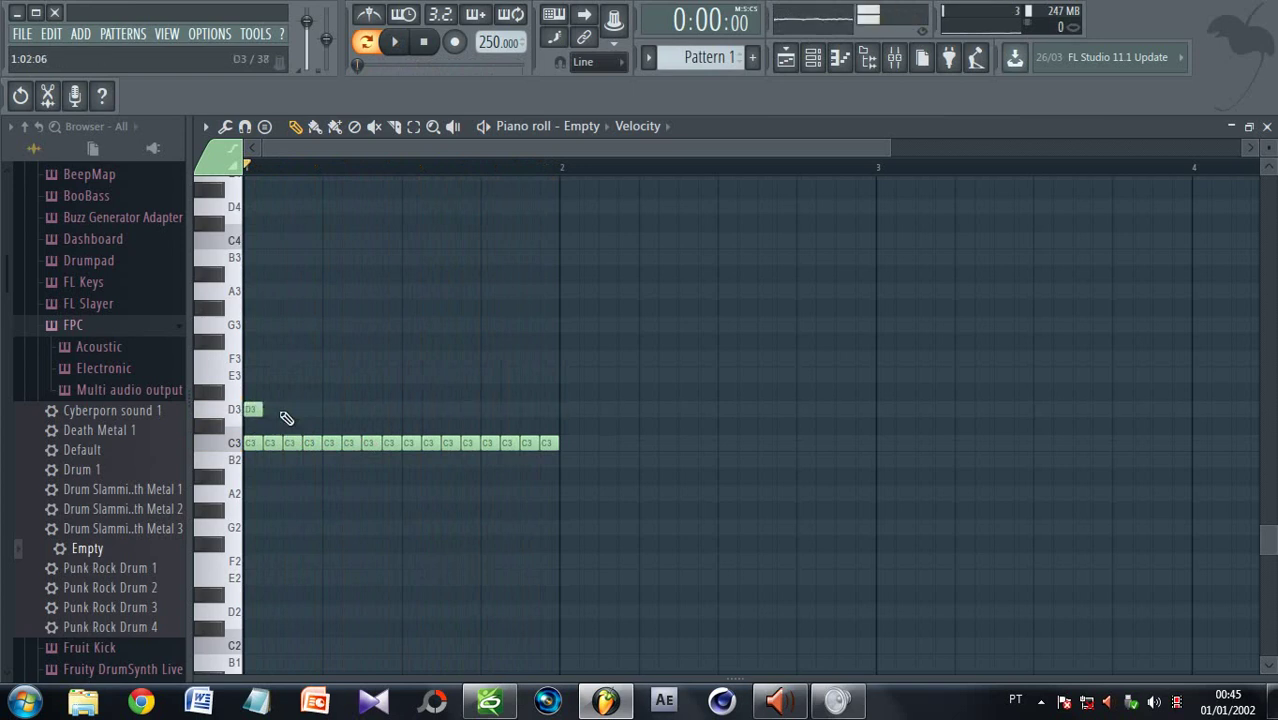
pyautogui.click(291, 410)
pyautogui.click(331, 410)
pyautogui.click(370, 410)
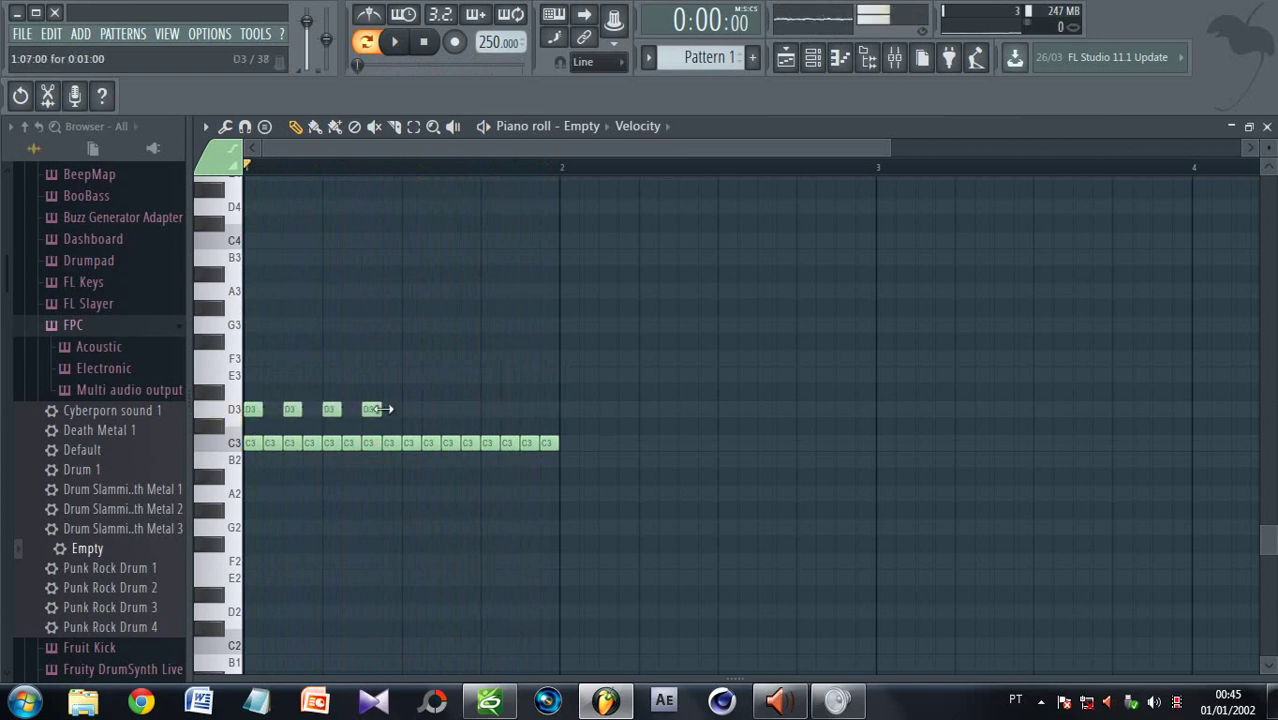
pyautogui.click(410, 410)
pyautogui.click(449, 410)
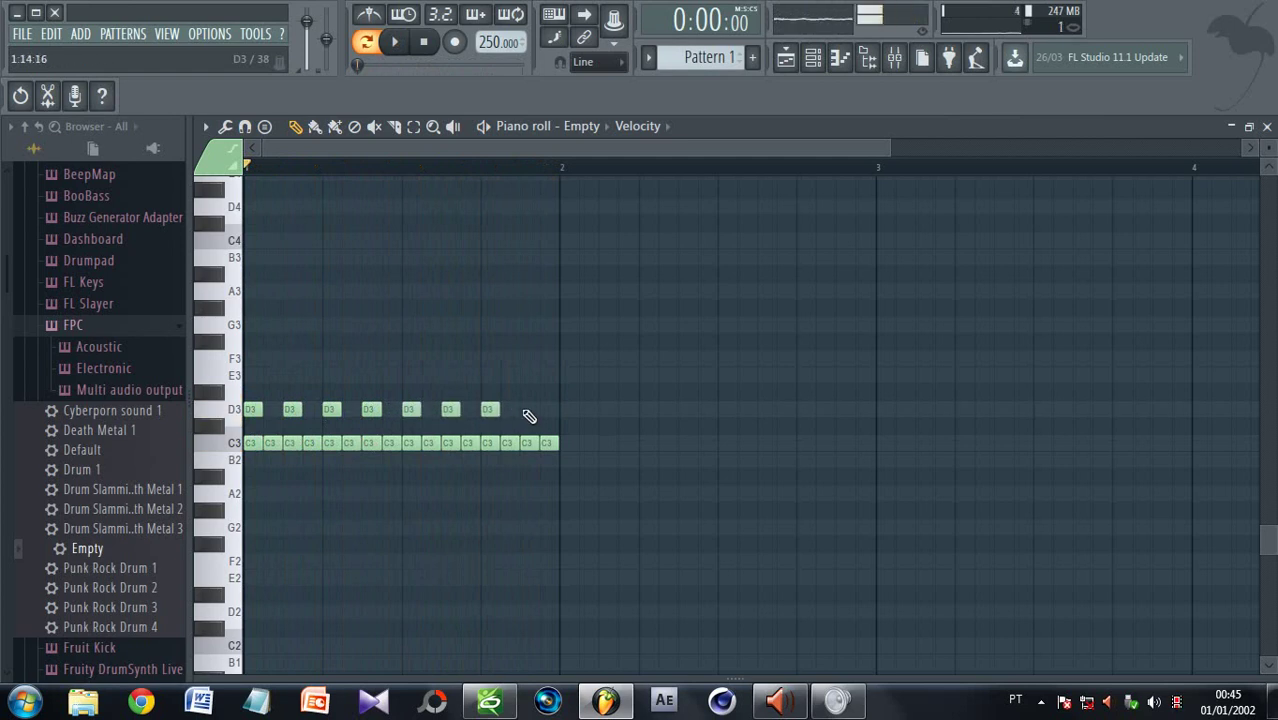
pyautogui.click(528, 410)
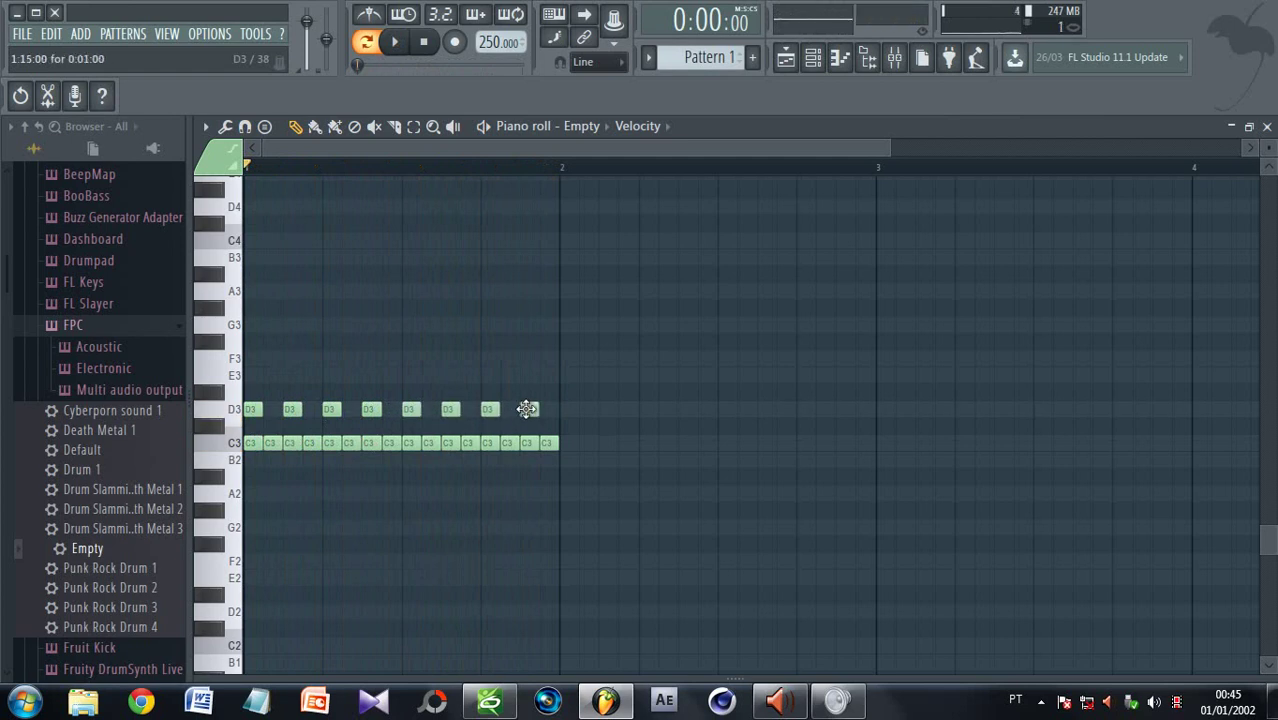
pyautogui.press('space')
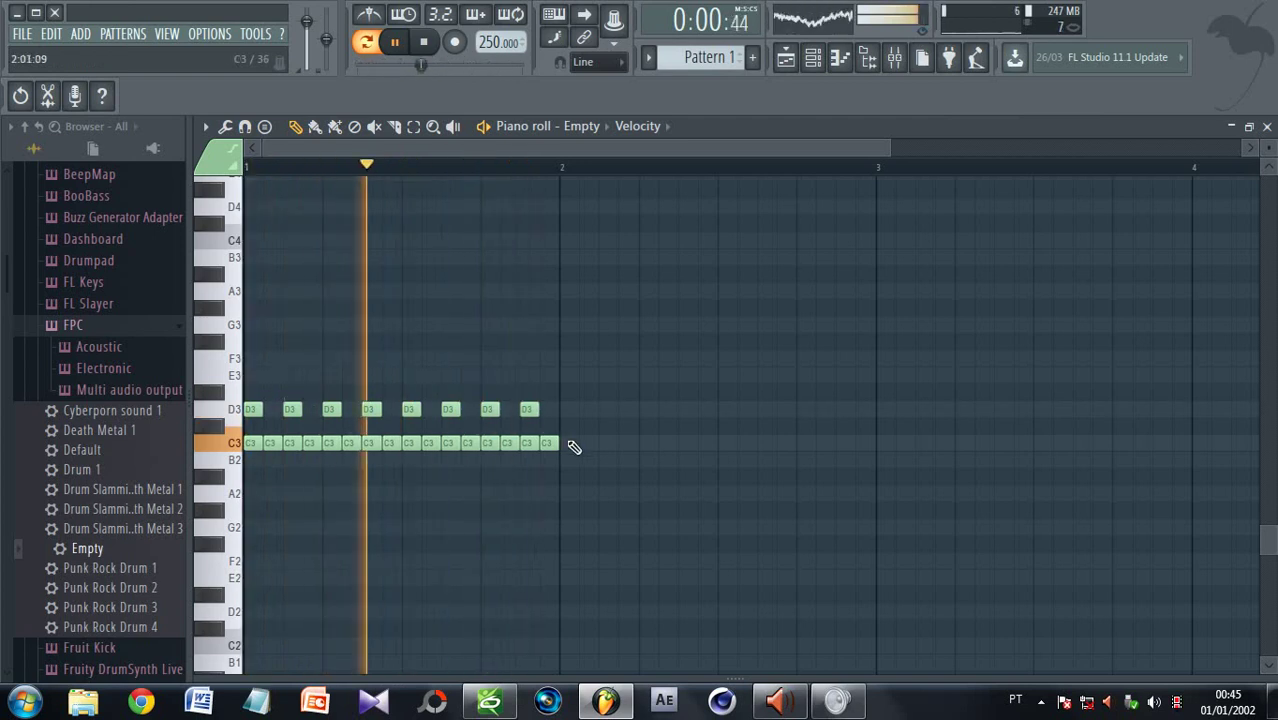
# Delete the C3 kicks that coincide with the D3 snares and play the alternating pattern
pyautogui.press('space')
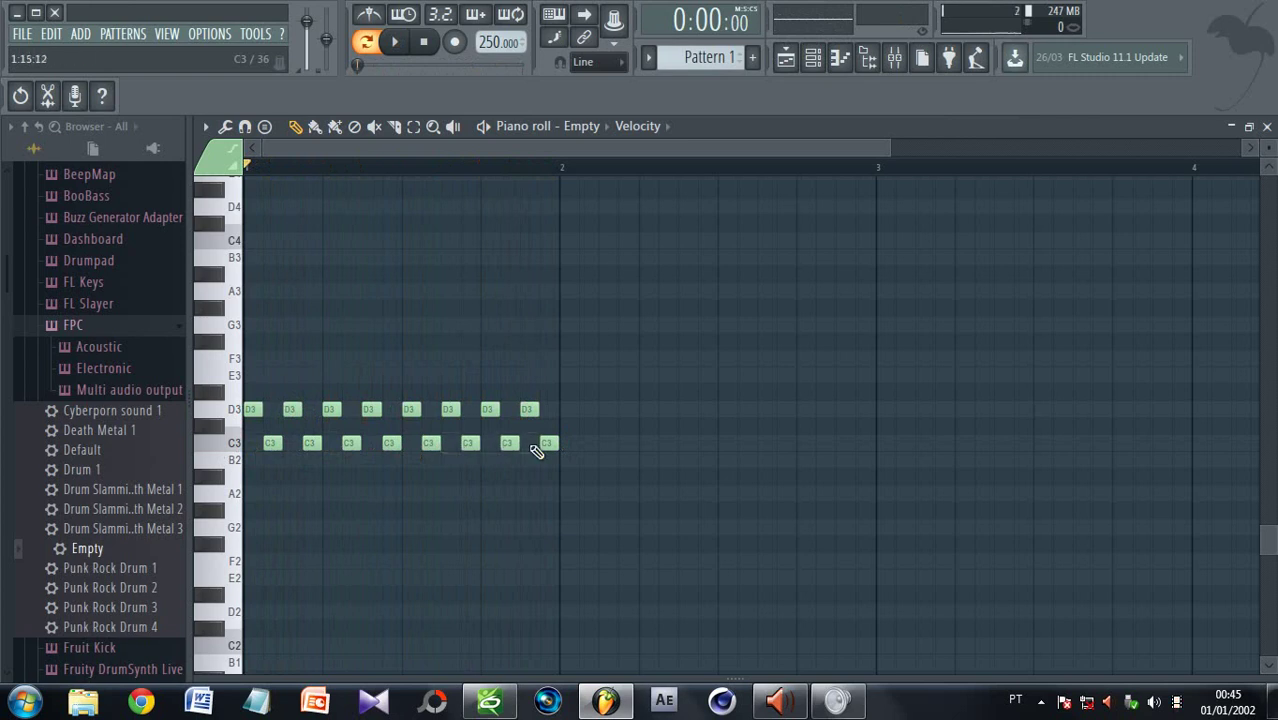
pyautogui.press('space')
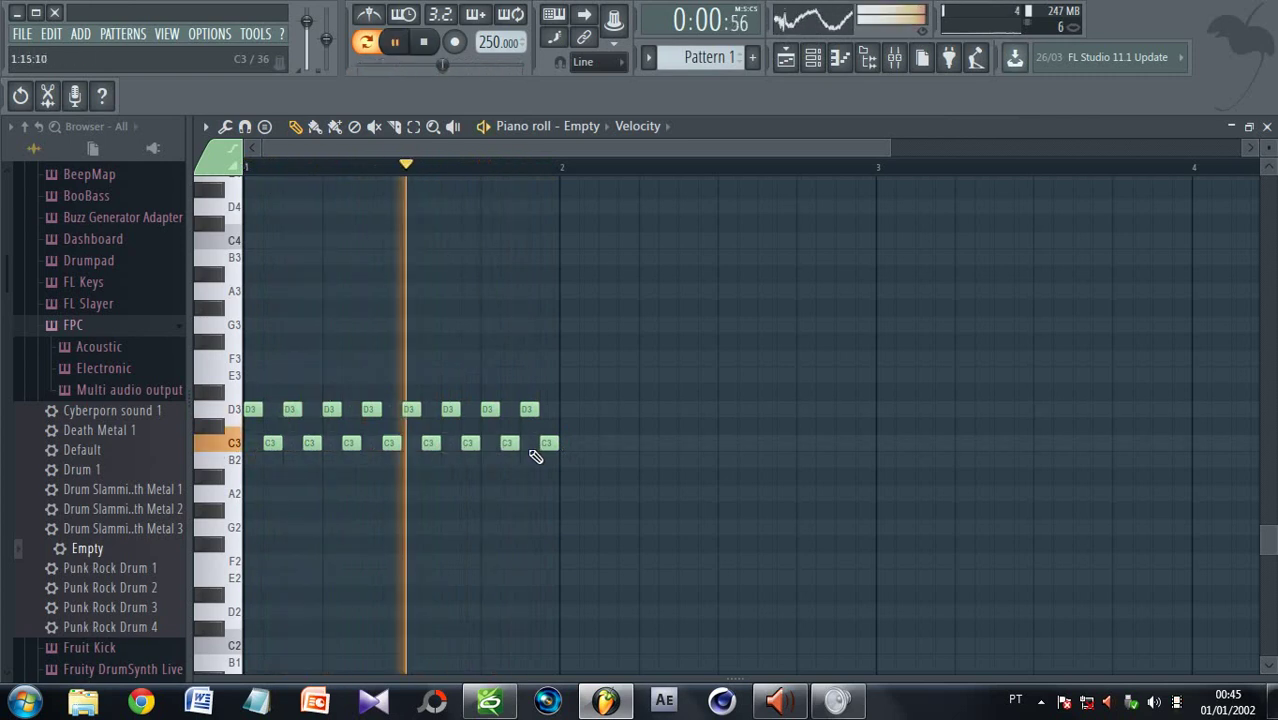
# Rearrange bar 1 into one-step D3 snares on steps 1, 5, 9, 13 and C3 kicks on steps 3, 7, 11, 15, and play it
pyautogui.press('space')
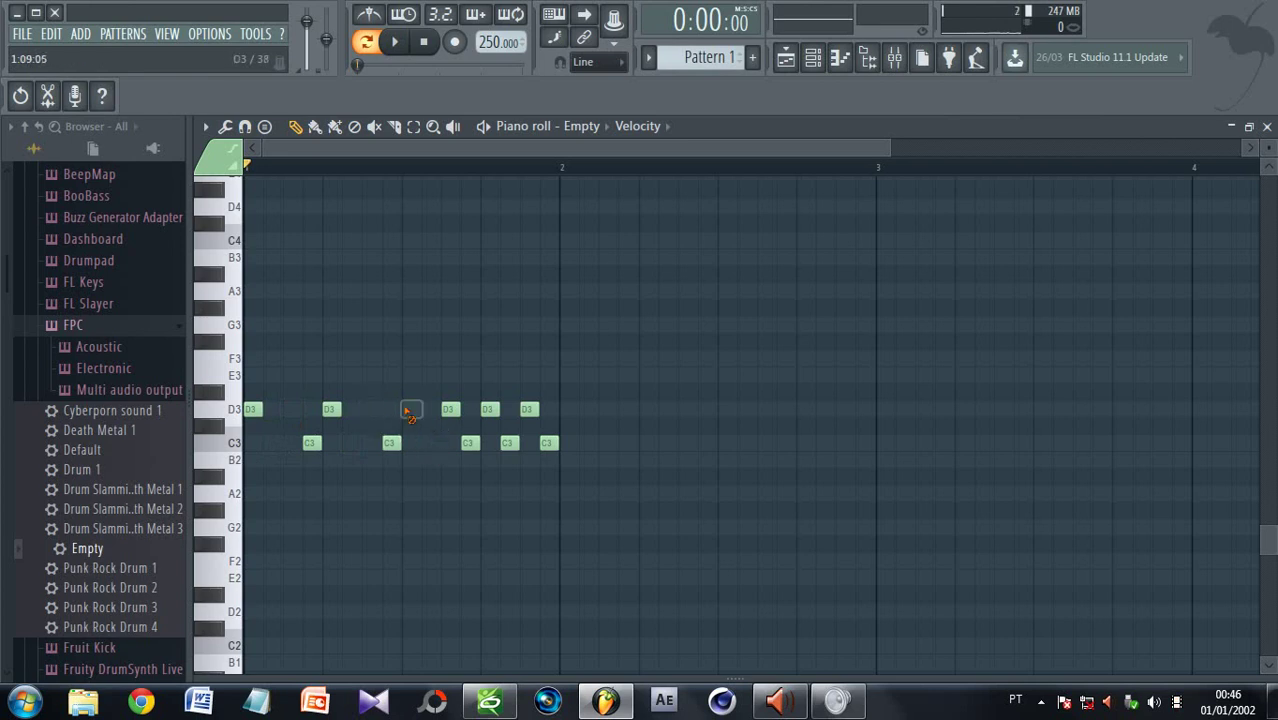
pyautogui.moveTo(396, 441); pyautogui.dragTo(295, 443)
pyautogui.moveTo(449, 409); pyautogui.dragTo(412, 409)
pyautogui.moveTo(468, 442); pyautogui.dragTo(446, 444)
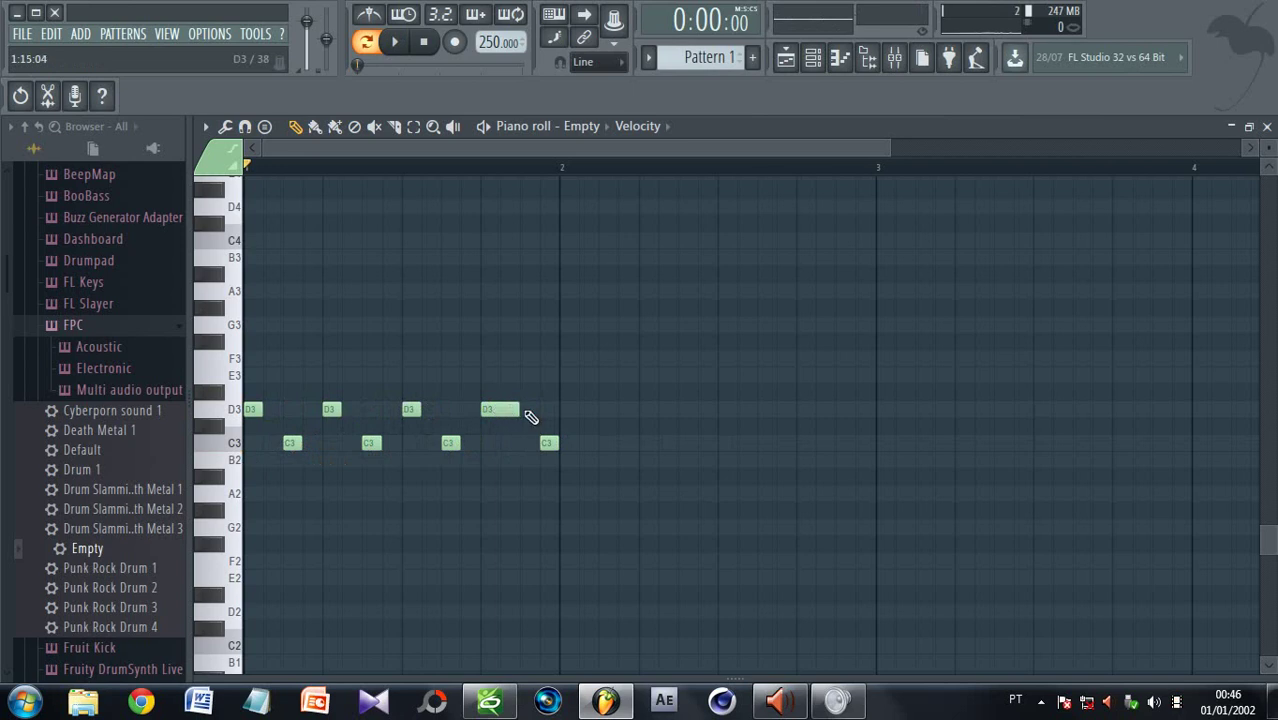
pyautogui.moveTo(491, 410); pyautogui.dragTo(522, 440)
pyautogui.press('space')
pyautogui.press('space')
pyautogui.click(482, 412)
pyautogui.press('space')
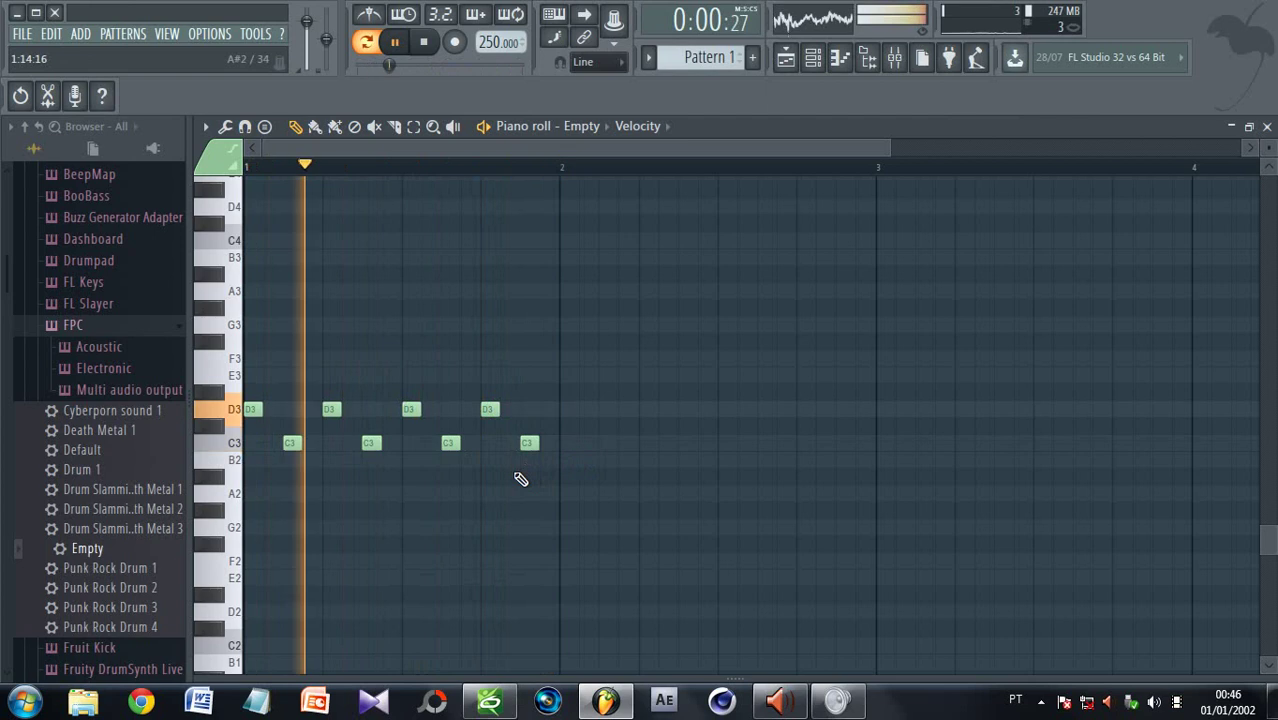
# Replay the pattern of D3 snares on the beats with C3 kicks between them, and stop playback
pyautogui.click(235, 400)
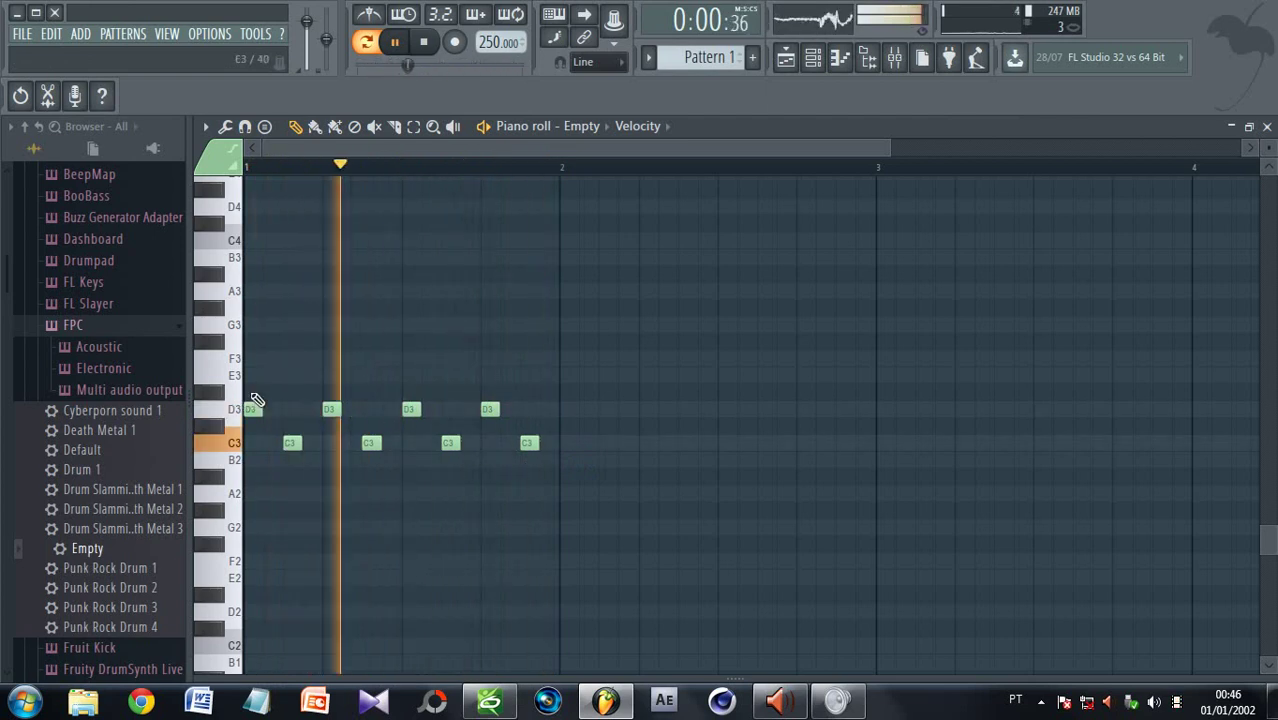
pyautogui.press('space')
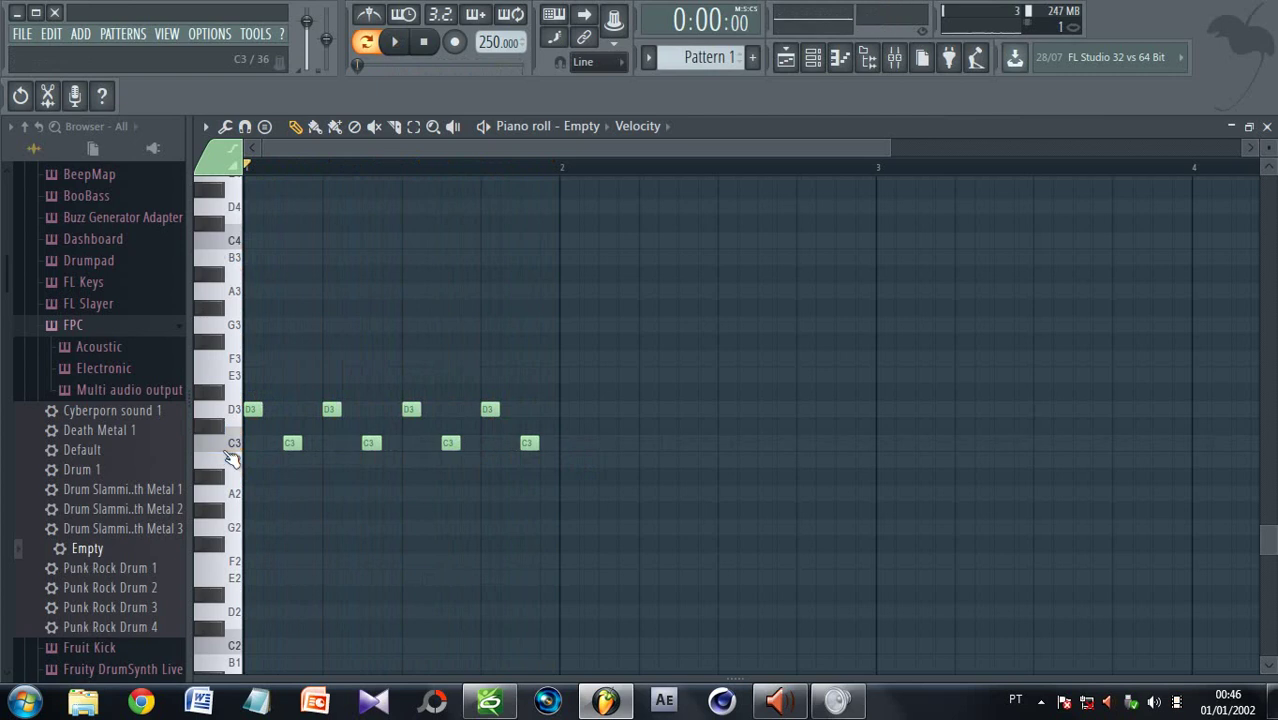
pyautogui.press('space')
pyautogui.press('space')
# Try an extra one-step C3 kick on step 8 of bar 1 and play the pattern
pyautogui.click(405, 444)
pyautogui.moveTo(409, 444); pyautogui.dragTo(398, 446)
pyautogui.press('space')
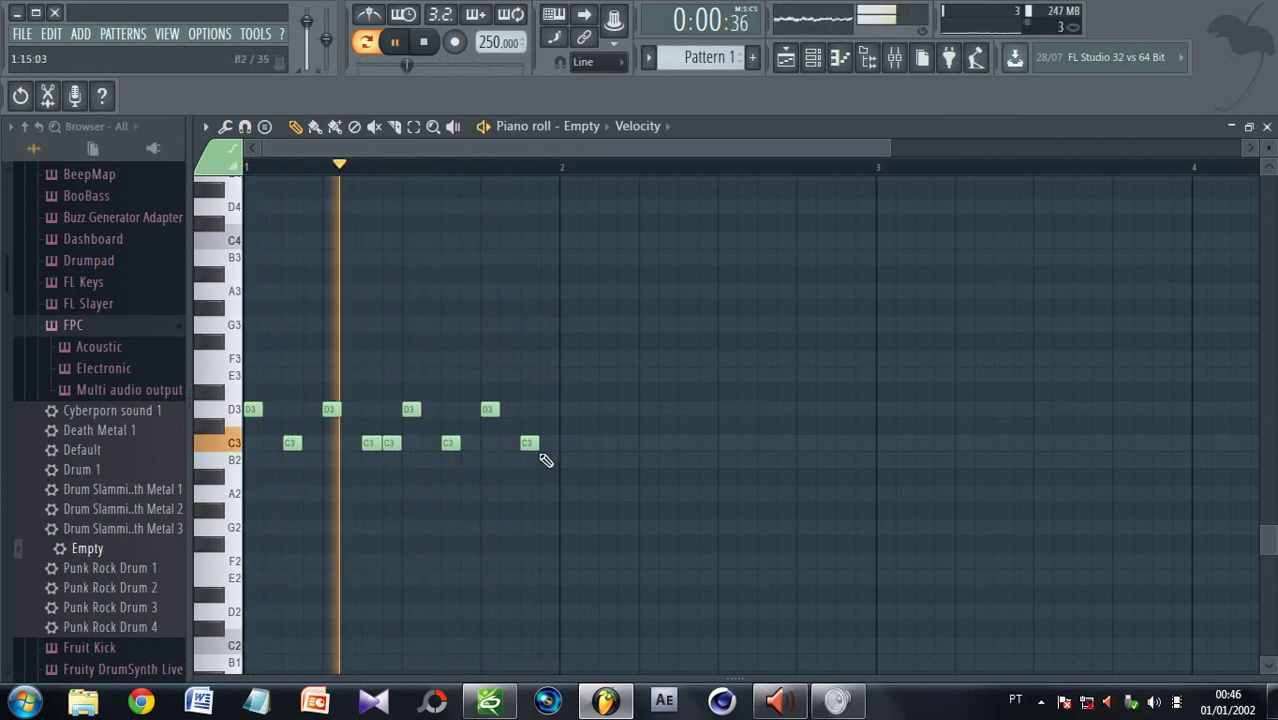
pyautogui.press('space')
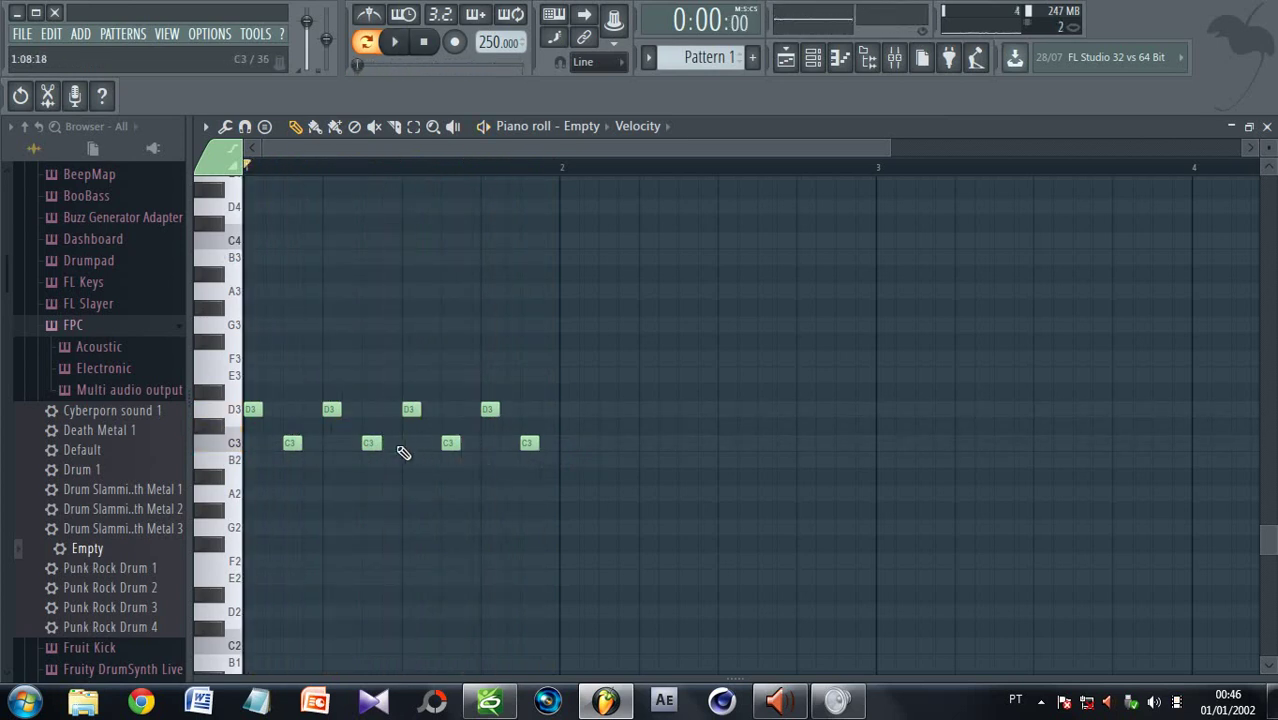
# Move the four C3 kicks to steps 1, 5, 9 and 13, directly under the D3 snares, and play the pattern
pyautogui.moveTo(287, 446); pyautogui.dragTo(251, 444)
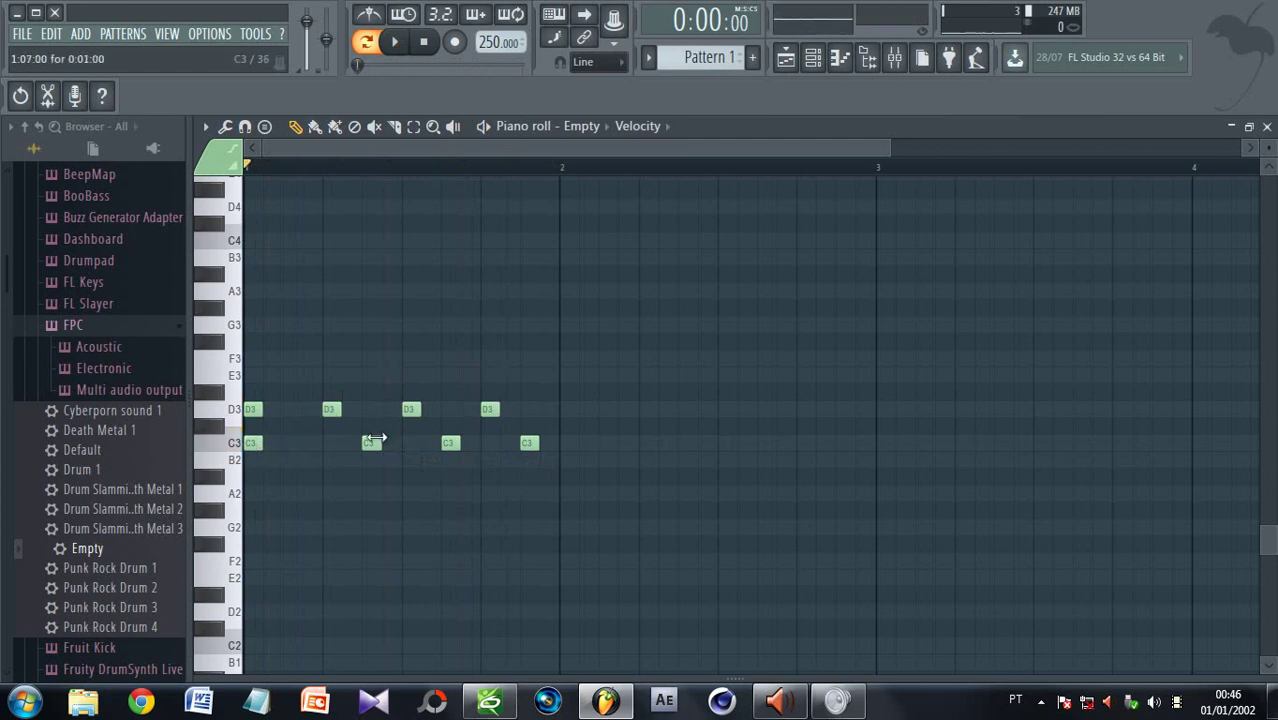
pyautogui.moveTo(370, 445); pyautogui.dragTo(331, 444)
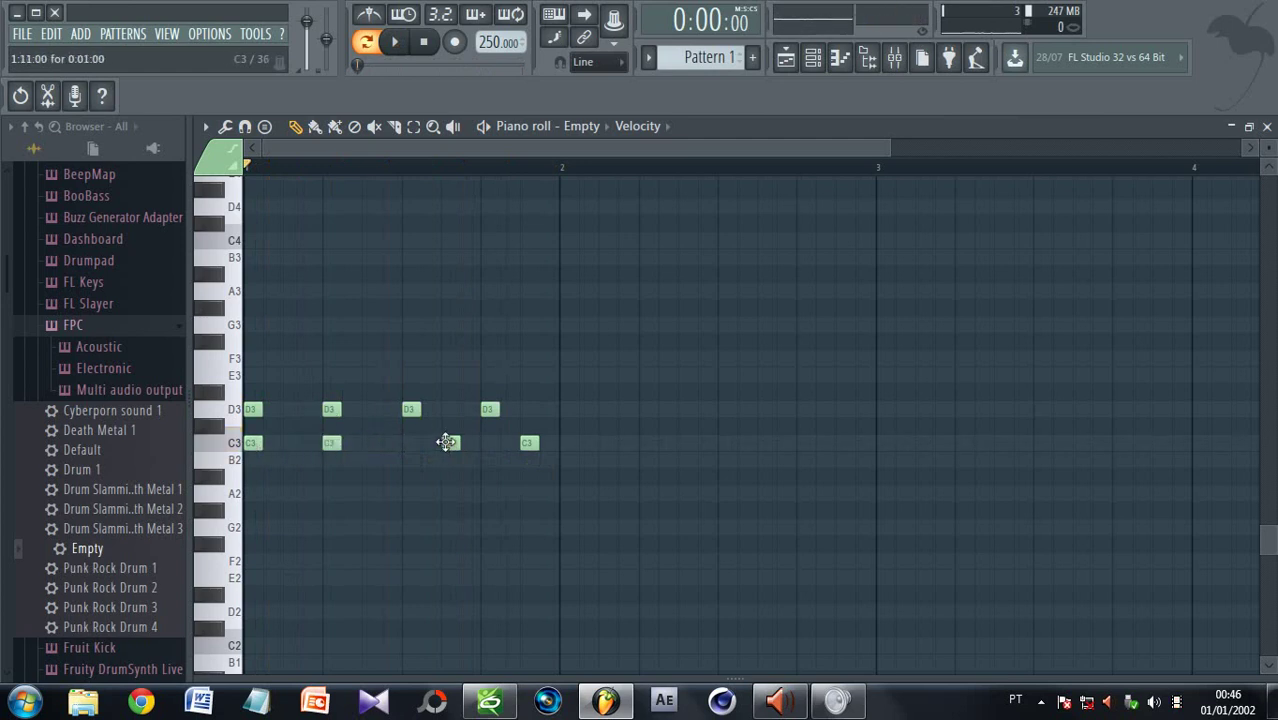
pyautogui.moveTo(446, 442); pyautogui.dragTo(411, 442)
pyautogui.moveTo(528, 443); pyautogui.dragTo(488, 446)
pyautogui.press('space')
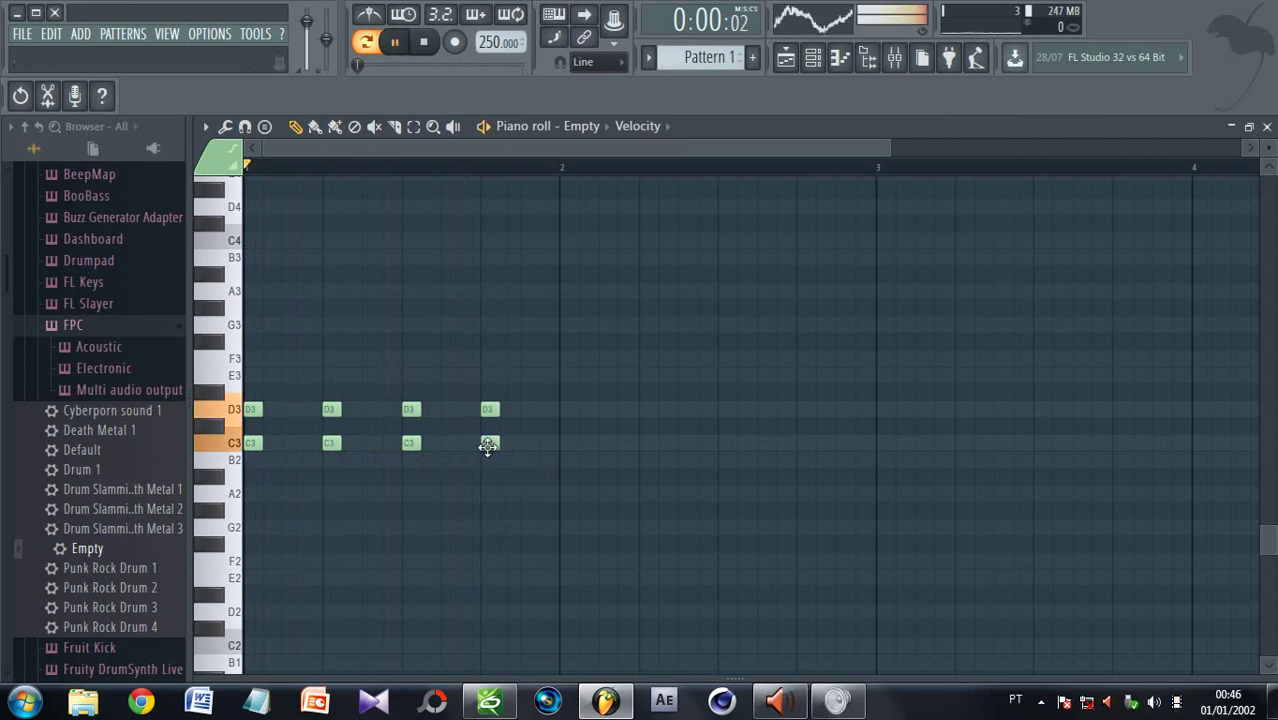
pyautogui.press('space')
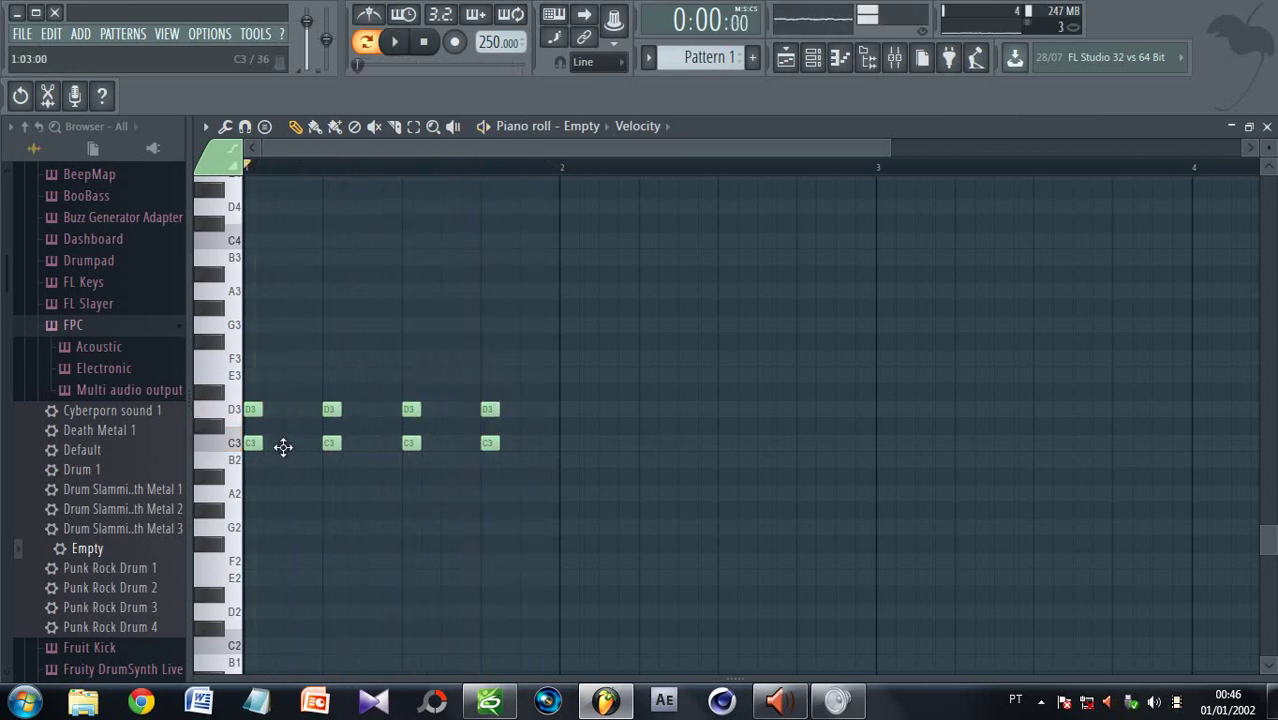
# Add stacked one-step C3 kicks and D3 snares on steps 3, 7, 11 and 15 of bar 1 and play the pattern
pyautogui.click(283, 447)
pyautogui.click(291, 409)
pyautogui.click(371, 443)
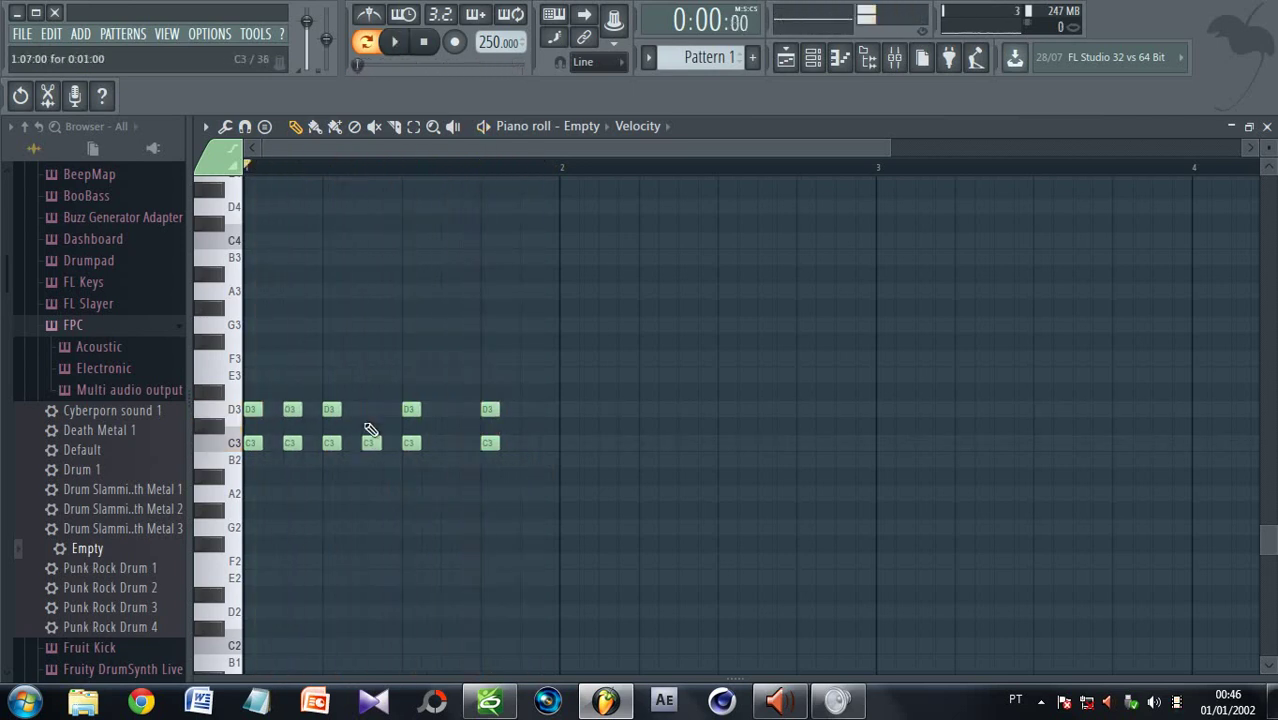
pyautogui.click(371, 409)
pyautogui.click(449, 443)
pyautogui.click(446, 411)
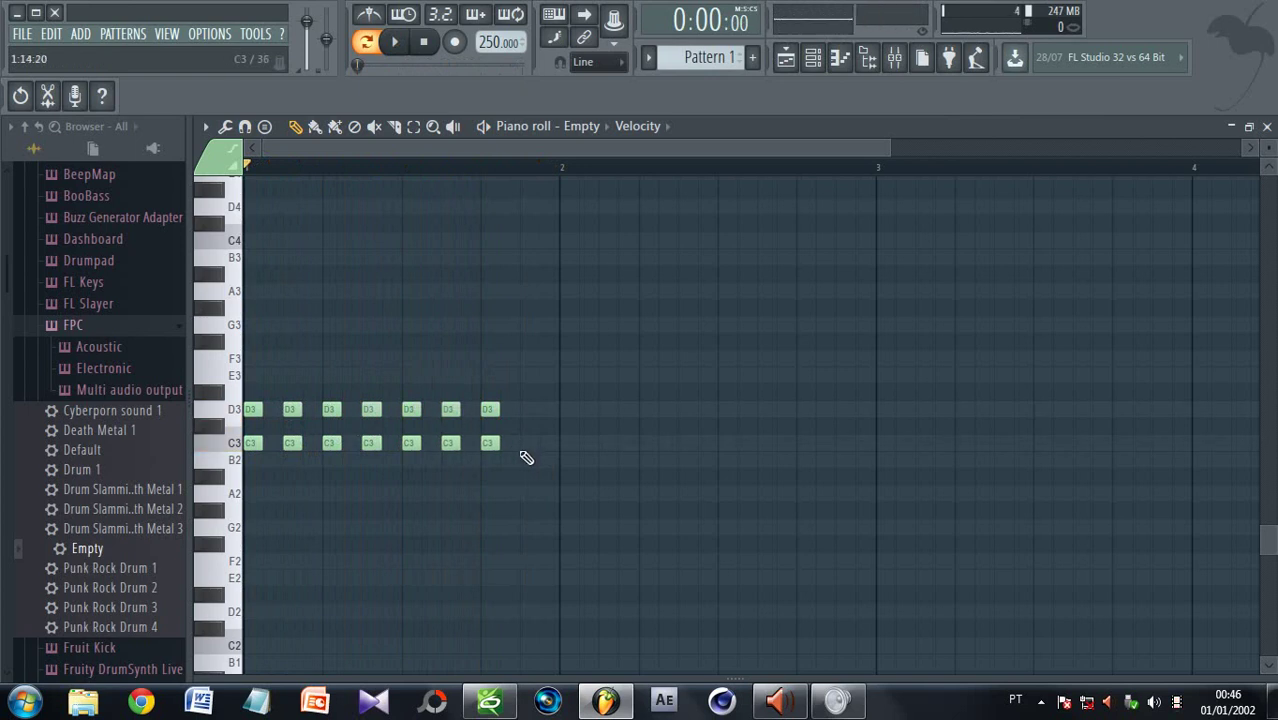
pyautogui.click(527, 443)
pyautogui.click(526, 410)
pyautogui.press('space')
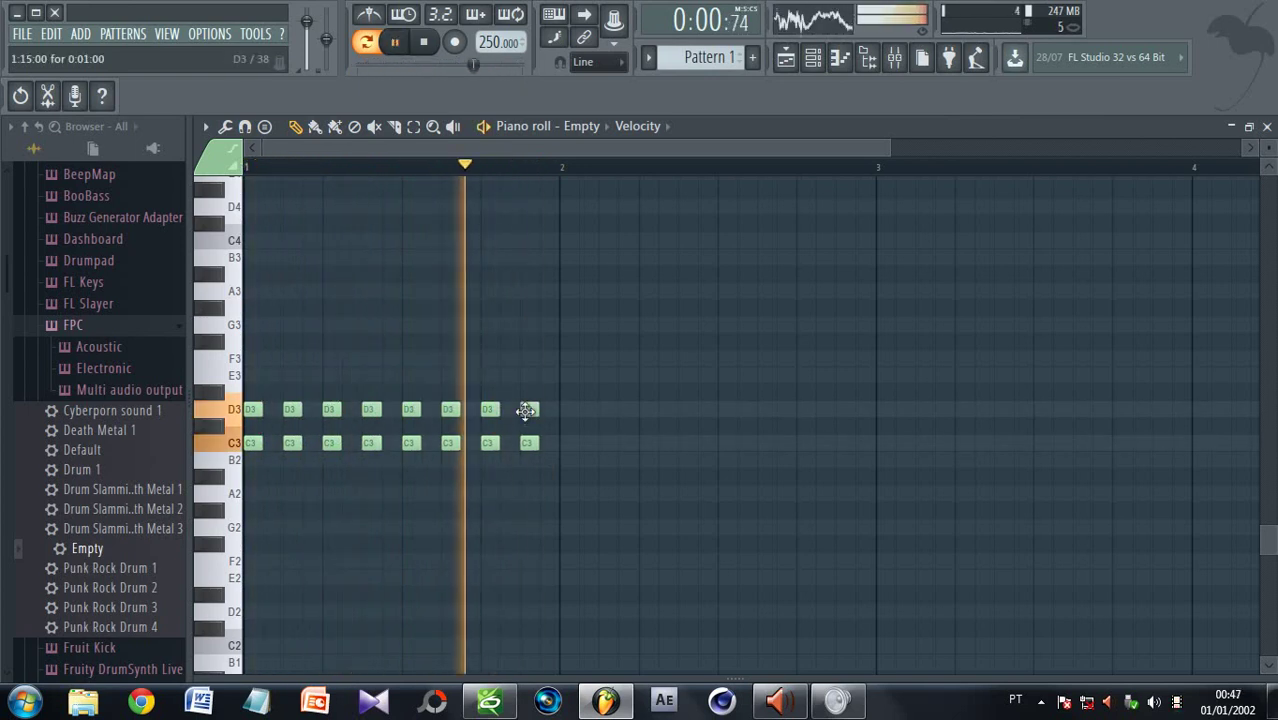
# Stop playback and delete all D3 snare and C3 kick notes from bar 1
pyautogui.press('space')
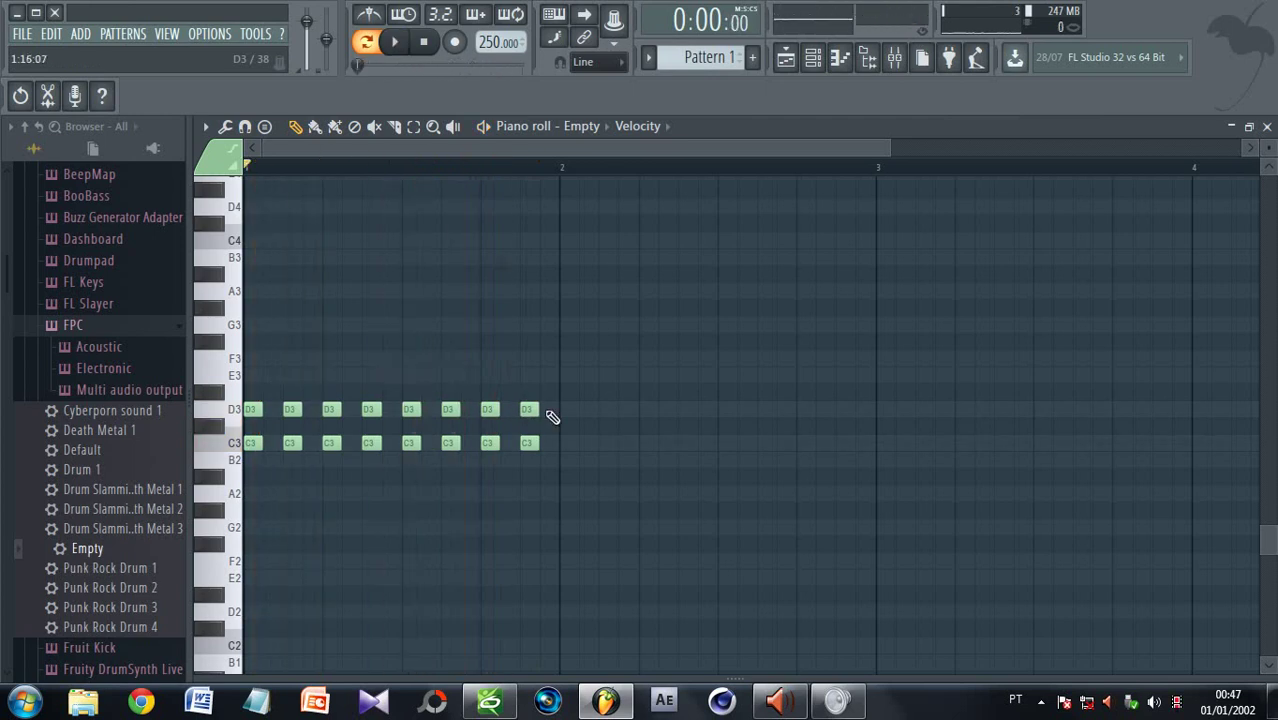
pyautogui.moveTo(552, 417)
pyautogui.mouseDown()
pyautogui.moveTo(258, 415)
pyautogui.moveTo(528, 450)
pyautogui.mouseUp()
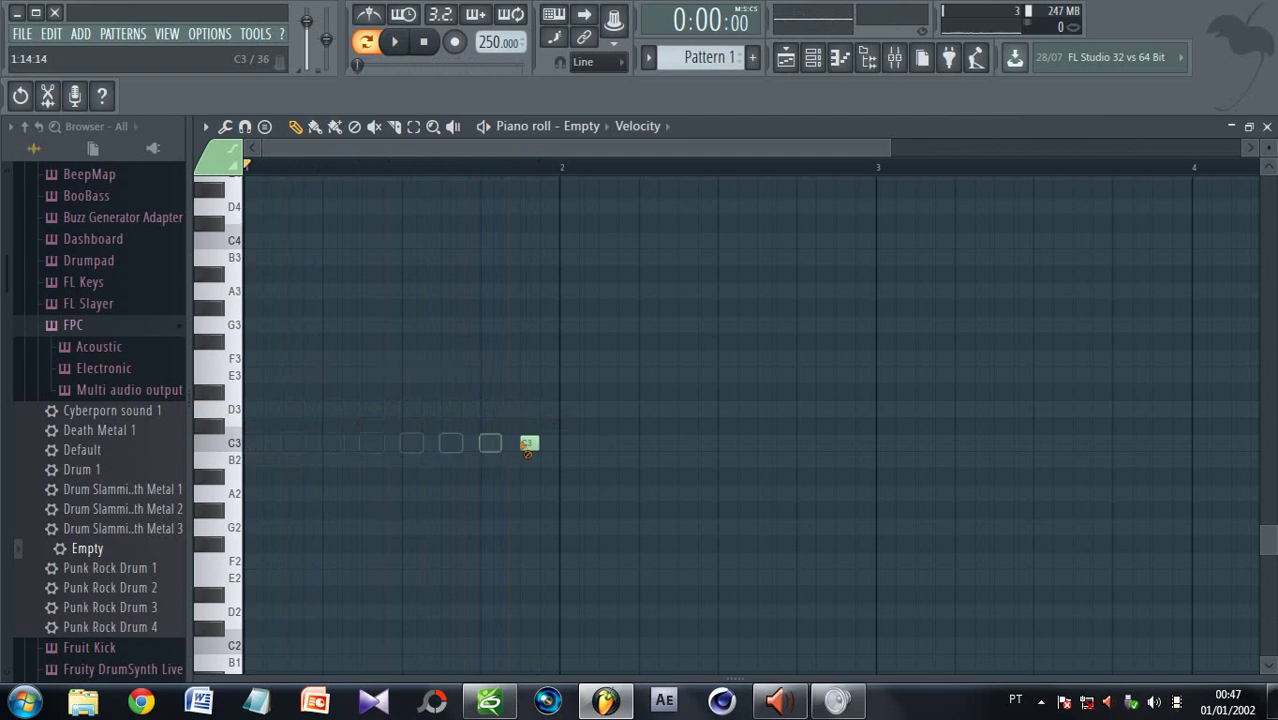
# Collapse the FPC presets and examine the FL Slayer generator presets for a distorted guitar sound
pyautogui.click(70, 326)
pyautogui.click(91, 302)
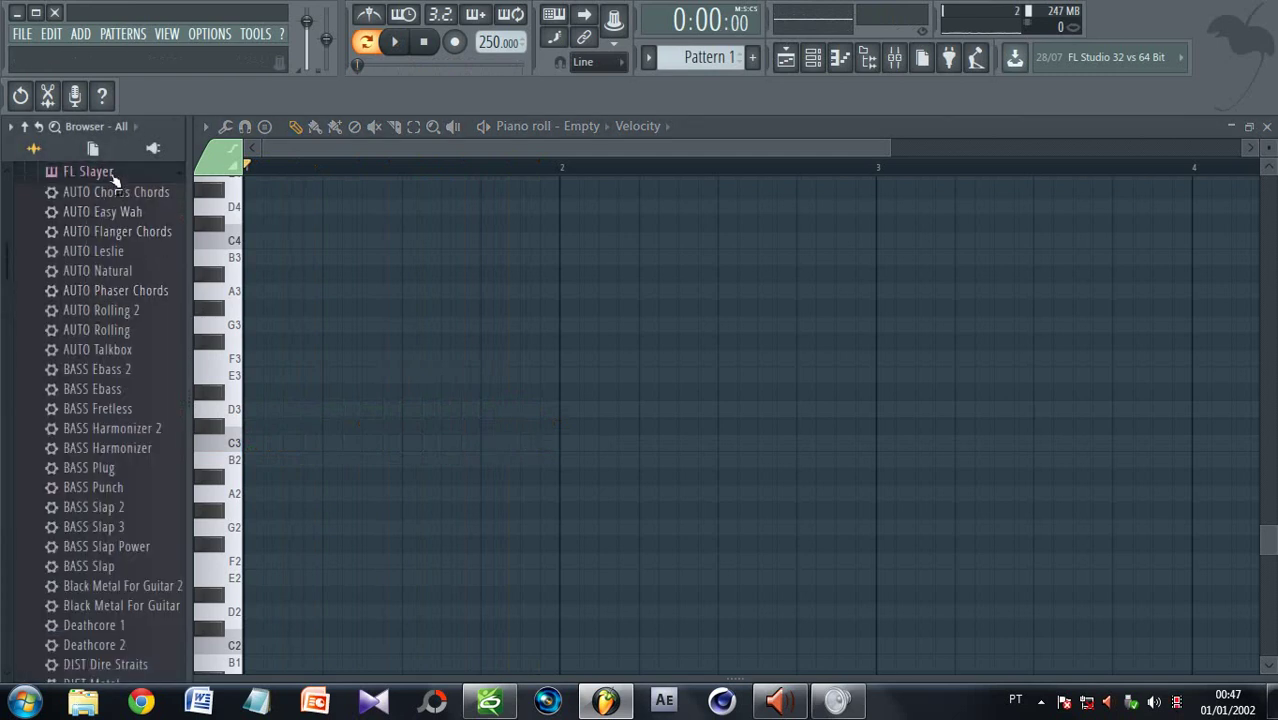
pyautogui.click(112, 178)
pyautogui.scroll(5, 141, 230)
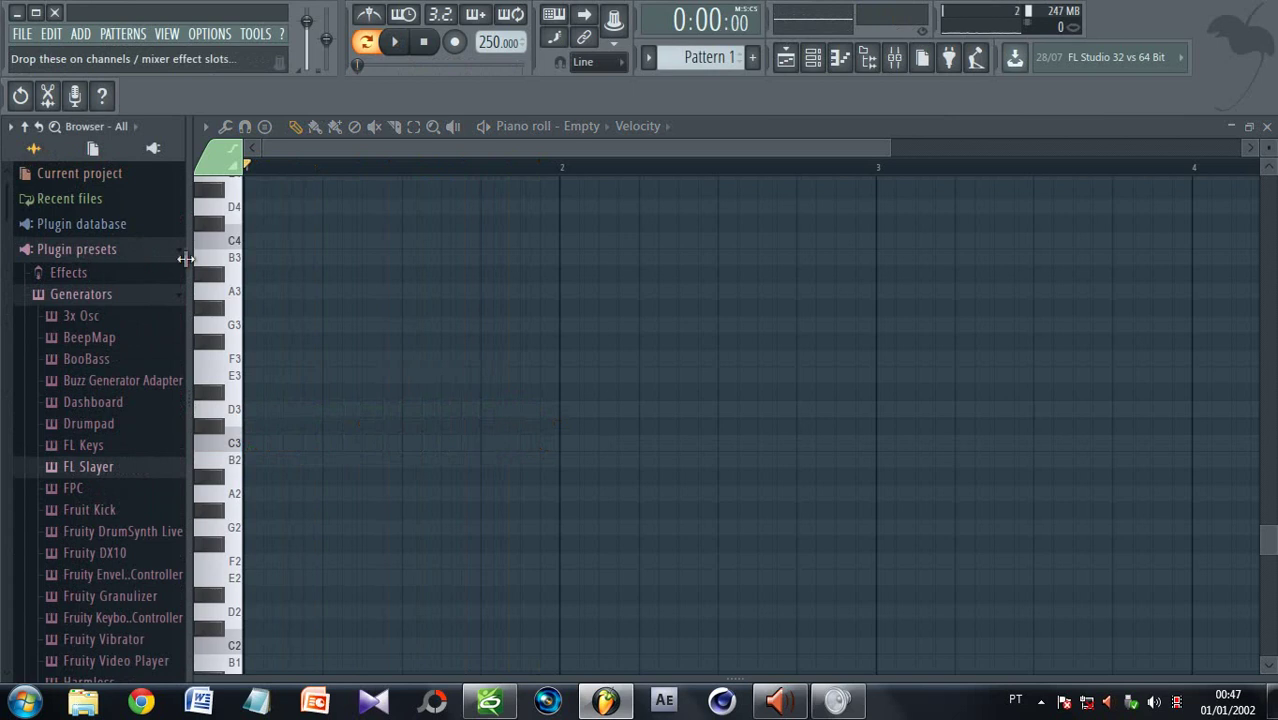
pyautogui.click(85, 468)
pyautogui.scroll(-8, 103, 383)
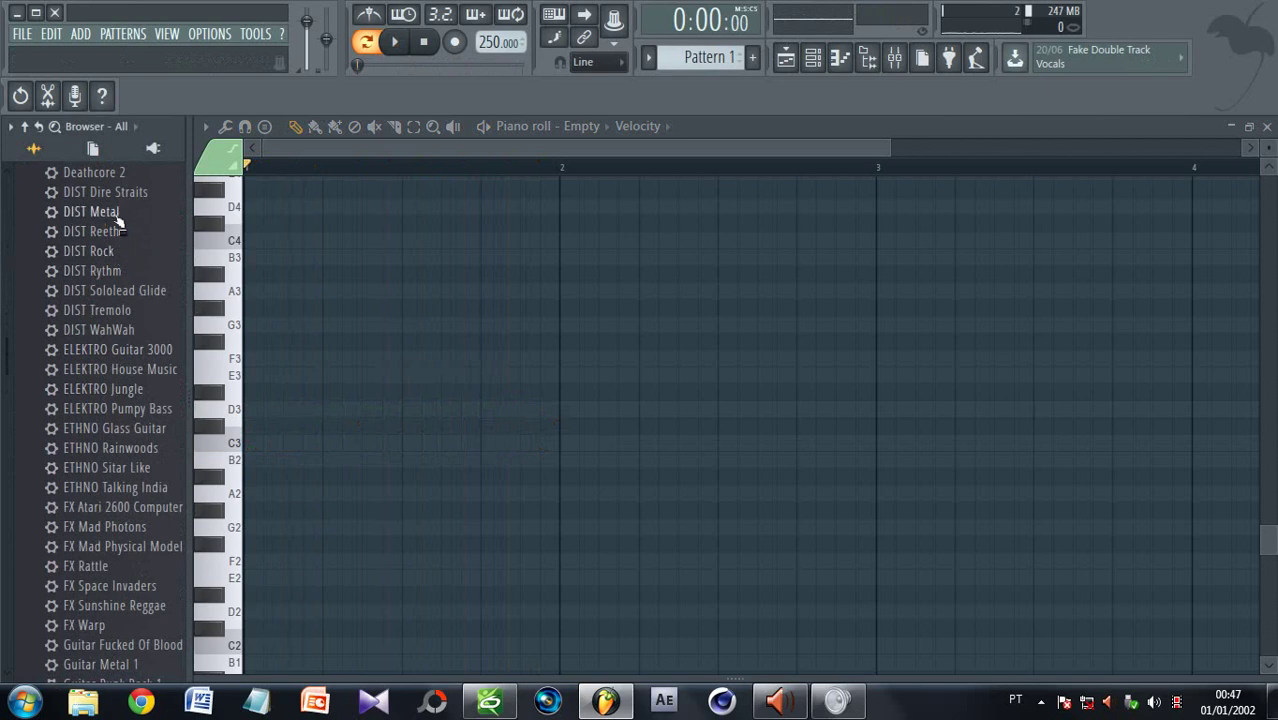
pyautogui.scroll(-2, 80, 457)
pyautogui.scroll(4, 57, 294)
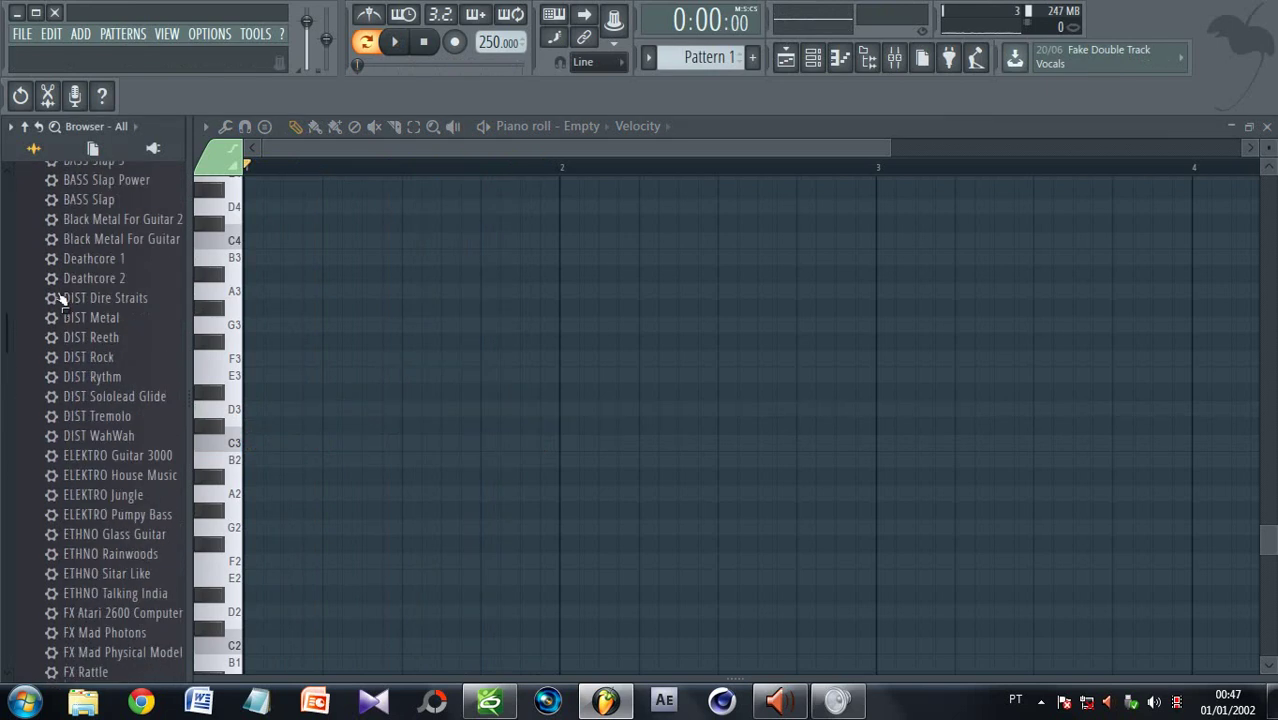
pyautogui.scroll(-4, 85, 343)
pyautogui.scroll(-4, 85, 343)
pyautogui.scroll(6, 86, 240)
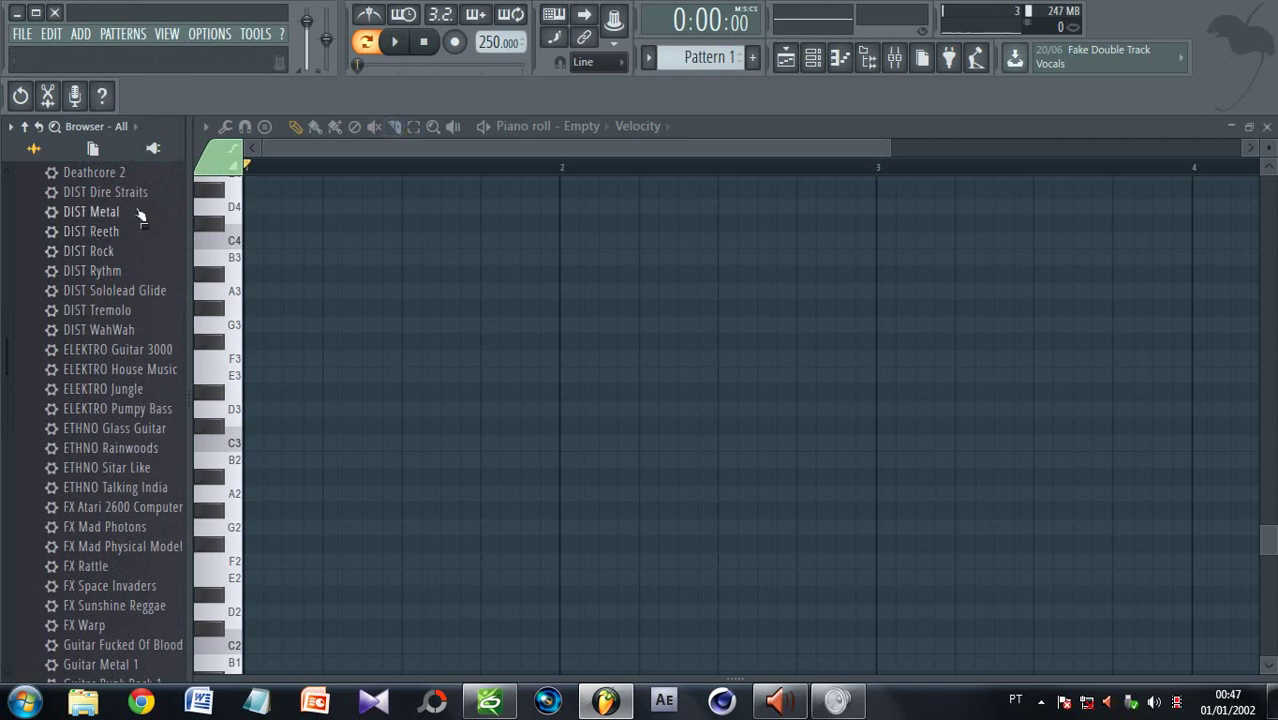
# Replace the Hat channel with the FL Slayer preset DIST Metal and open that channel's piano roll
pyautogui.click(813, 58)
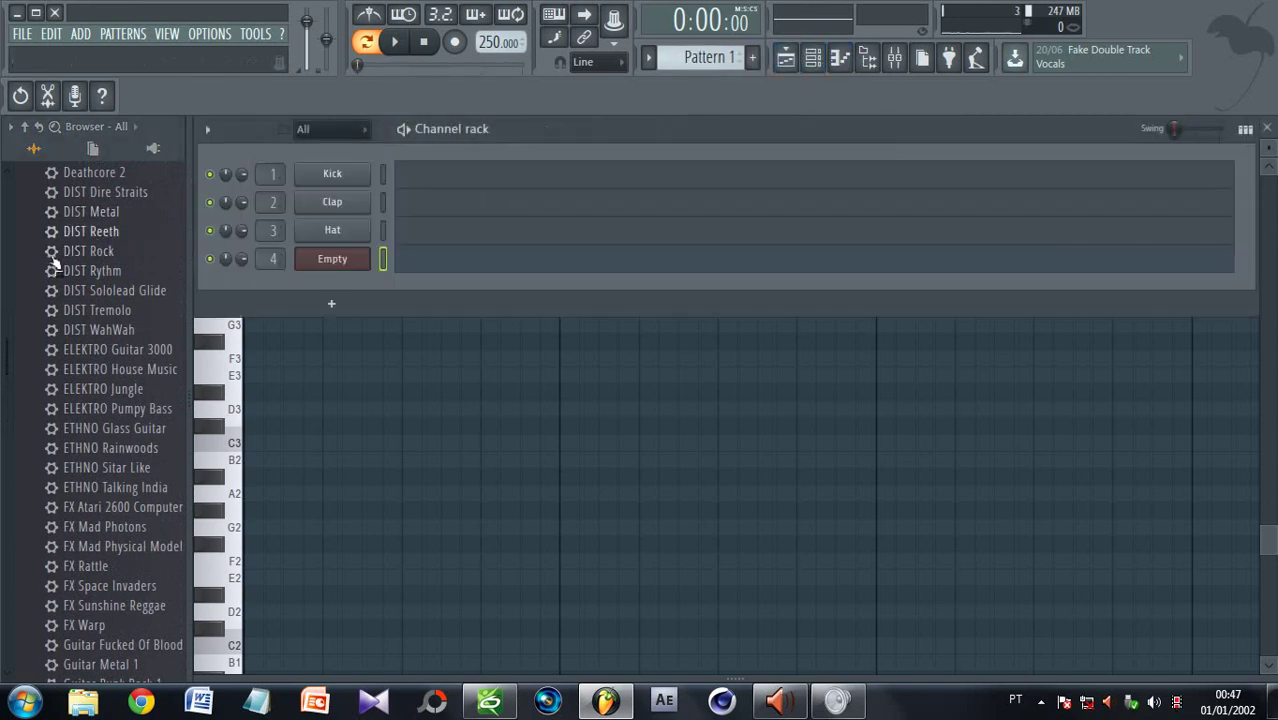
pyautogui.moveTo(87, 218); pyautogui.dragTo(321, 231)
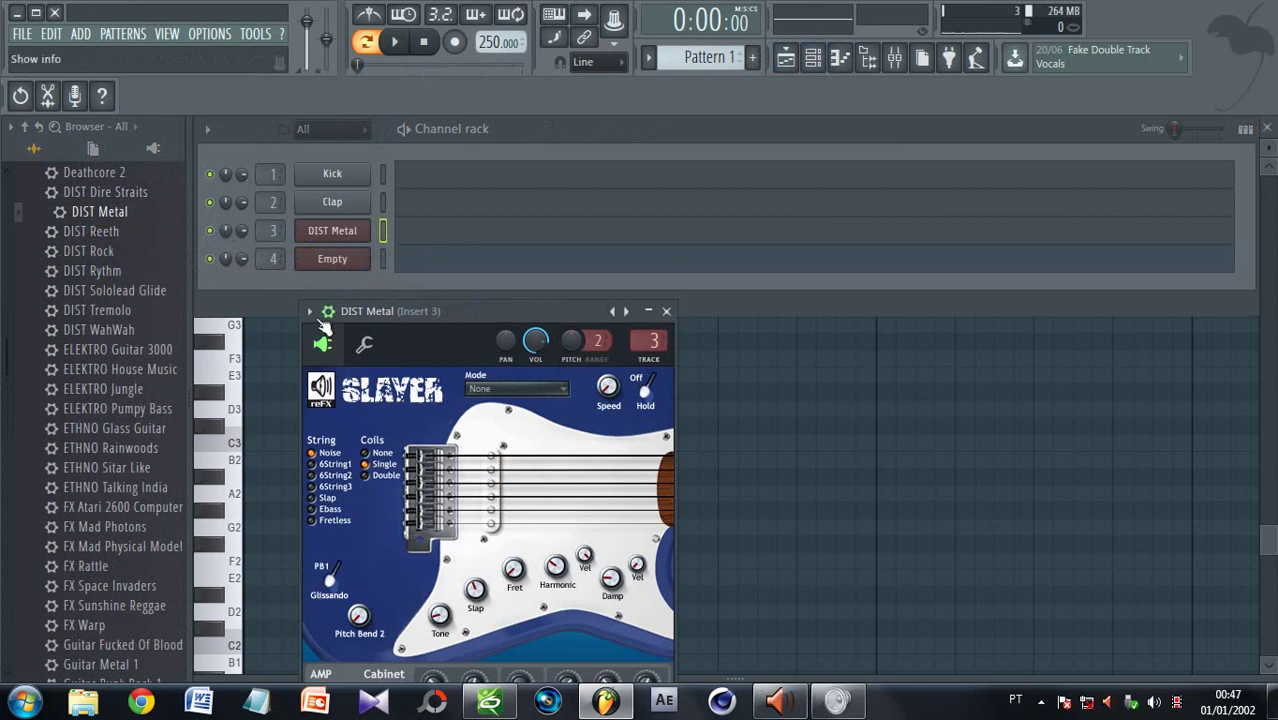
pyautogui.click(785, 61)
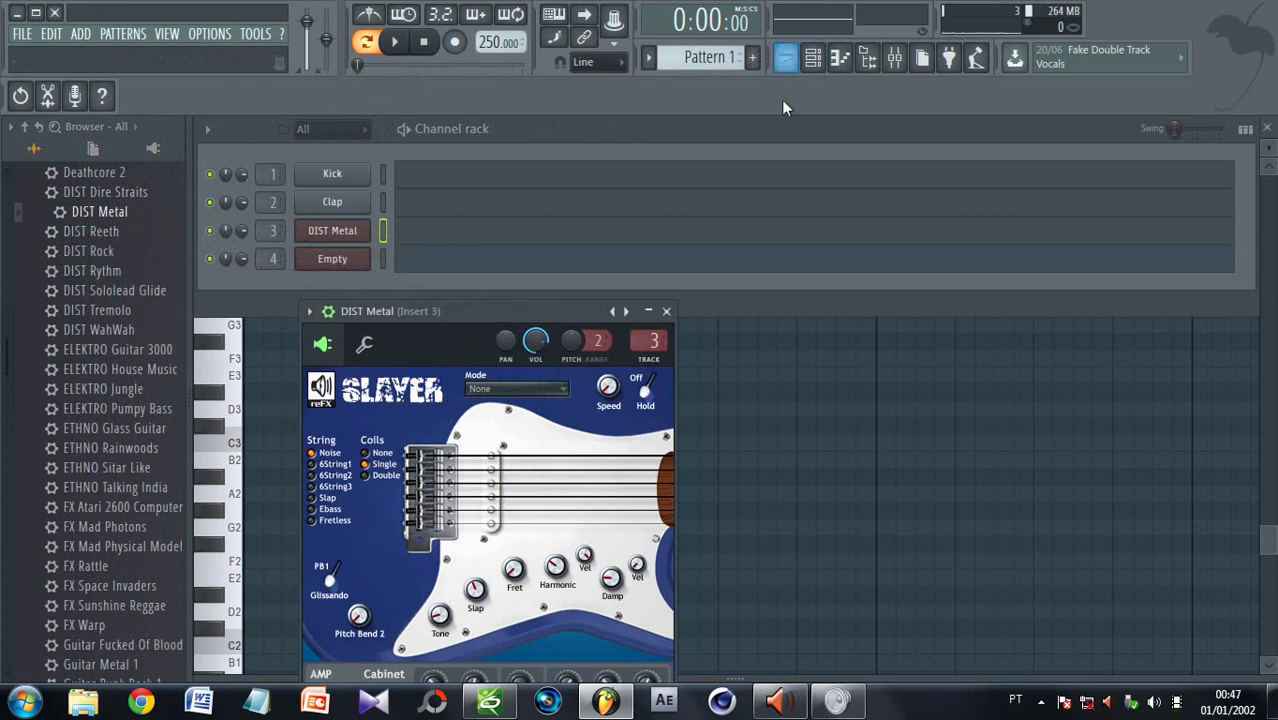
pyautogui.click(840, 57)
pyautogui.click(600, 126)
pyautogui.click(682, 112)
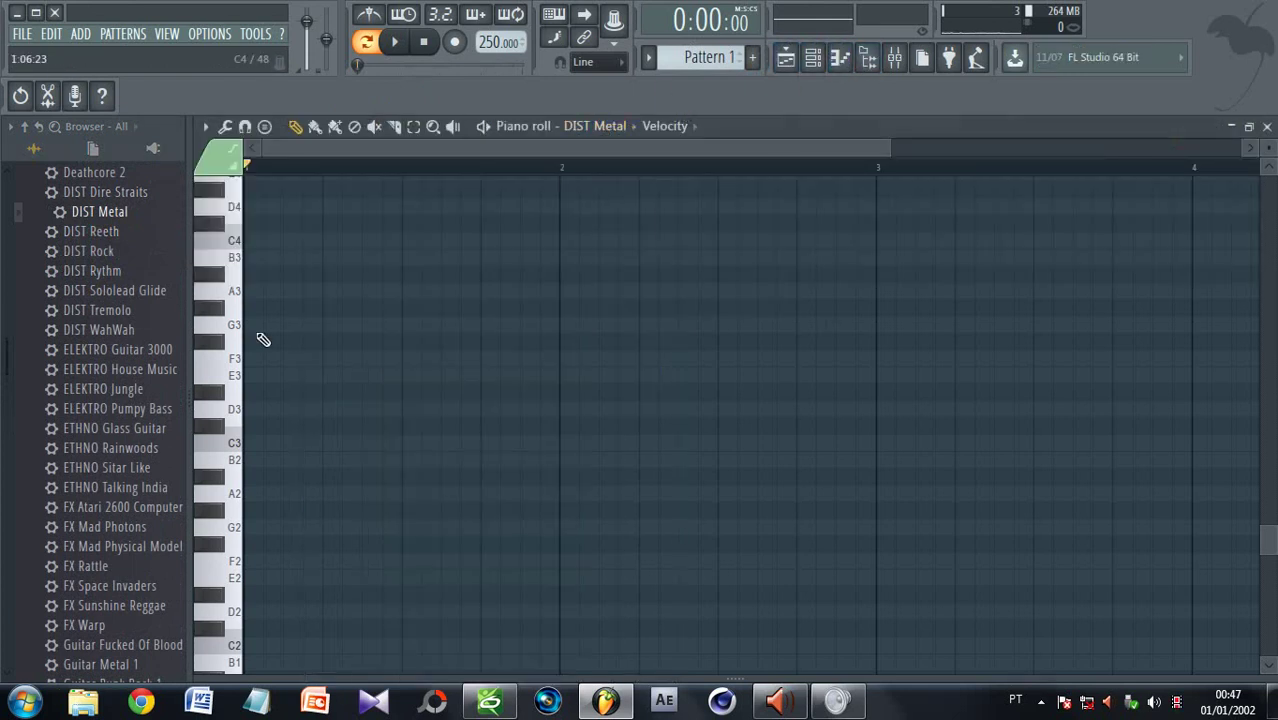
# Audition the DIST Metal guitar sound on piano keys from the C3 octave up to C4
pyautogui.click(232, 450)
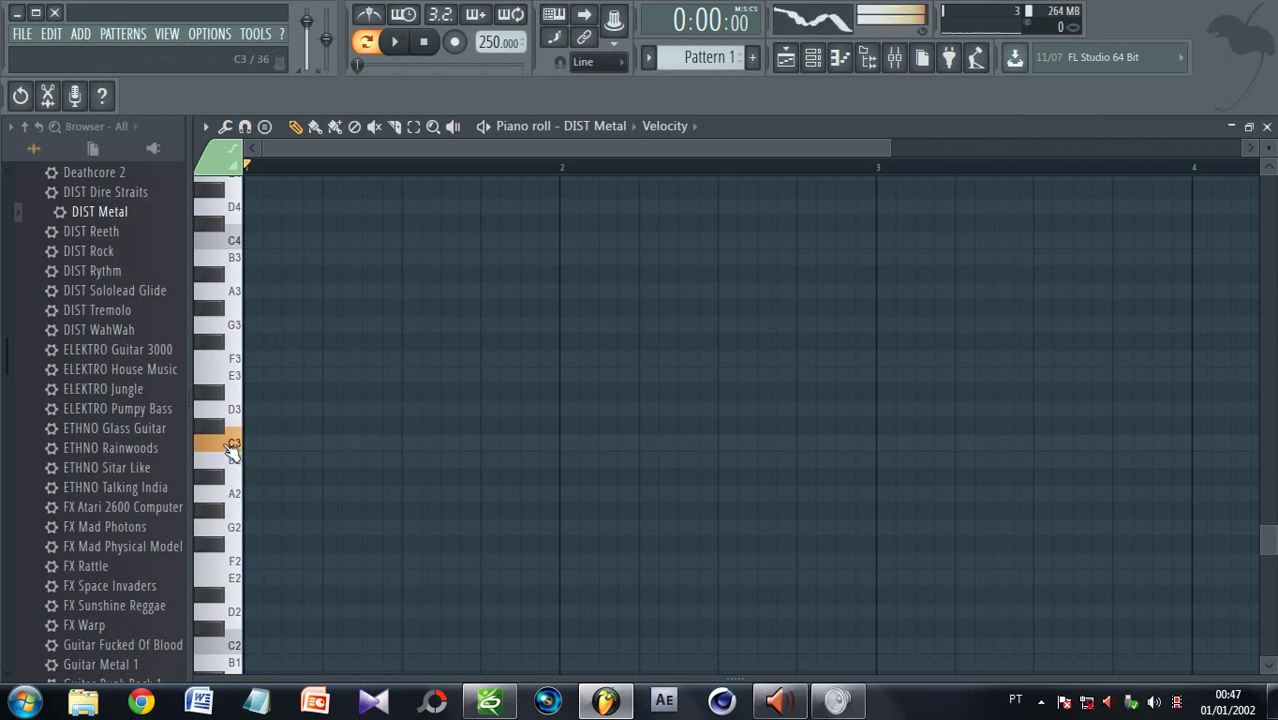
pyautogui.click(227, 388)
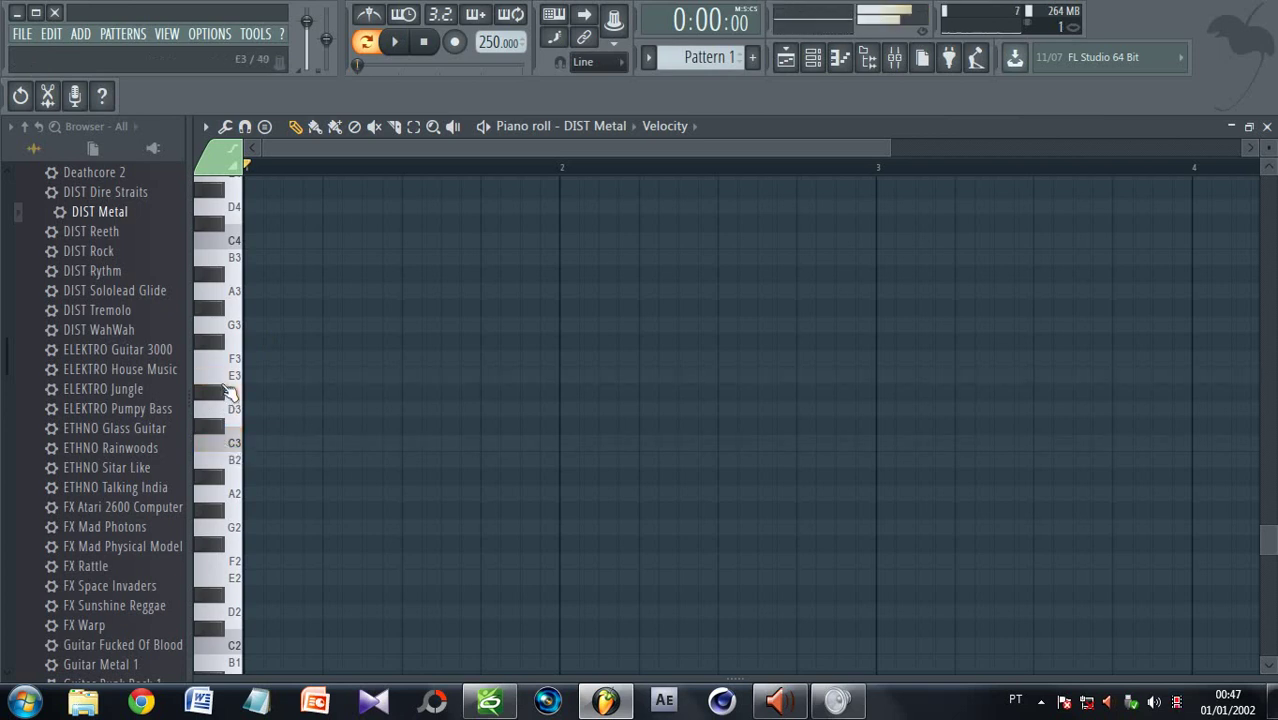
pyautogui.scroll(3, 227, 388)
pyautogui.click(227, 390)
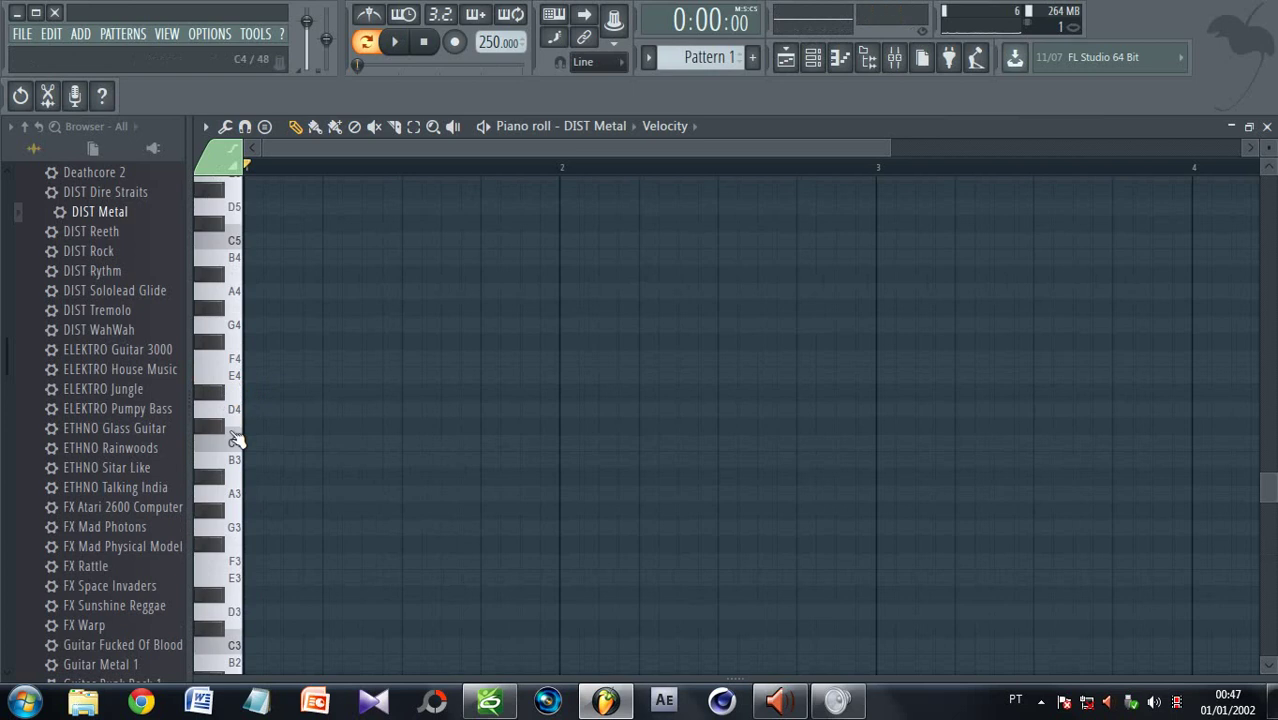
pyautogui.click(235, 440)
pyautogui.click(236, 446)
# Place one-step C4 guitar notes on steps 1, 3 and 7 of bar 1 and a two-step C4 note on step 5
pyautogui.click(250, 443)
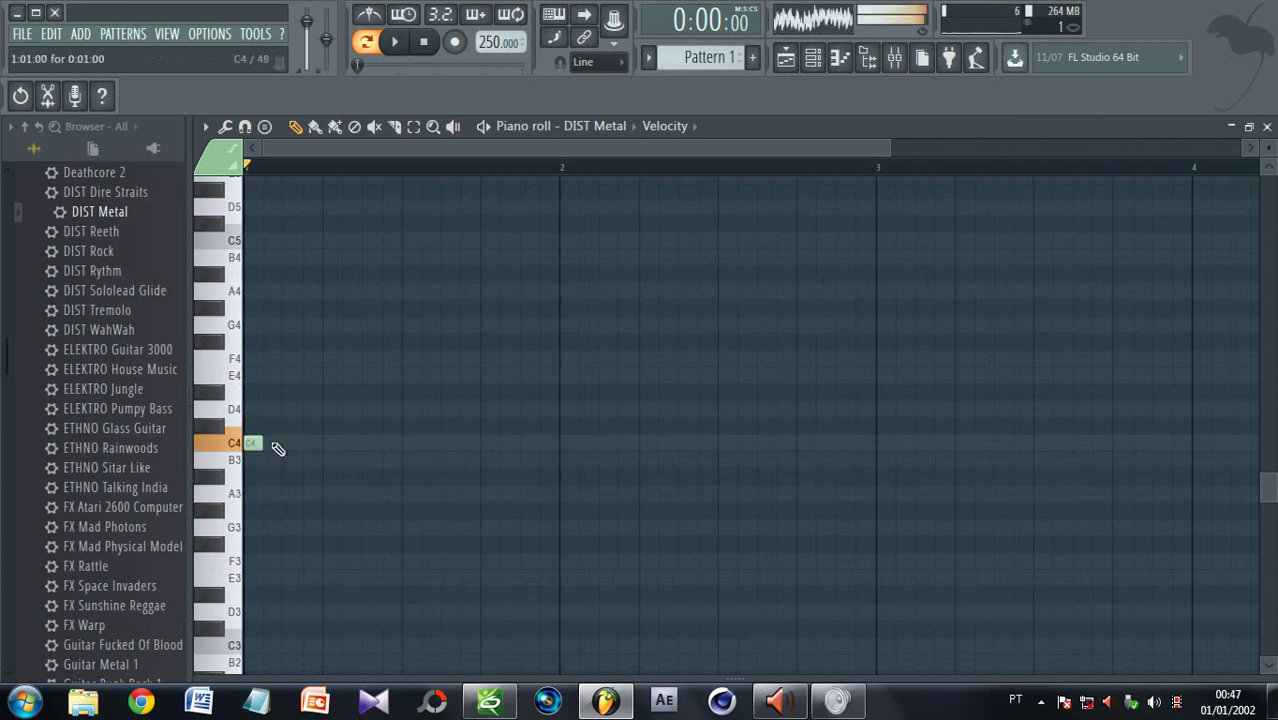
pyautogui.click(291, 446)
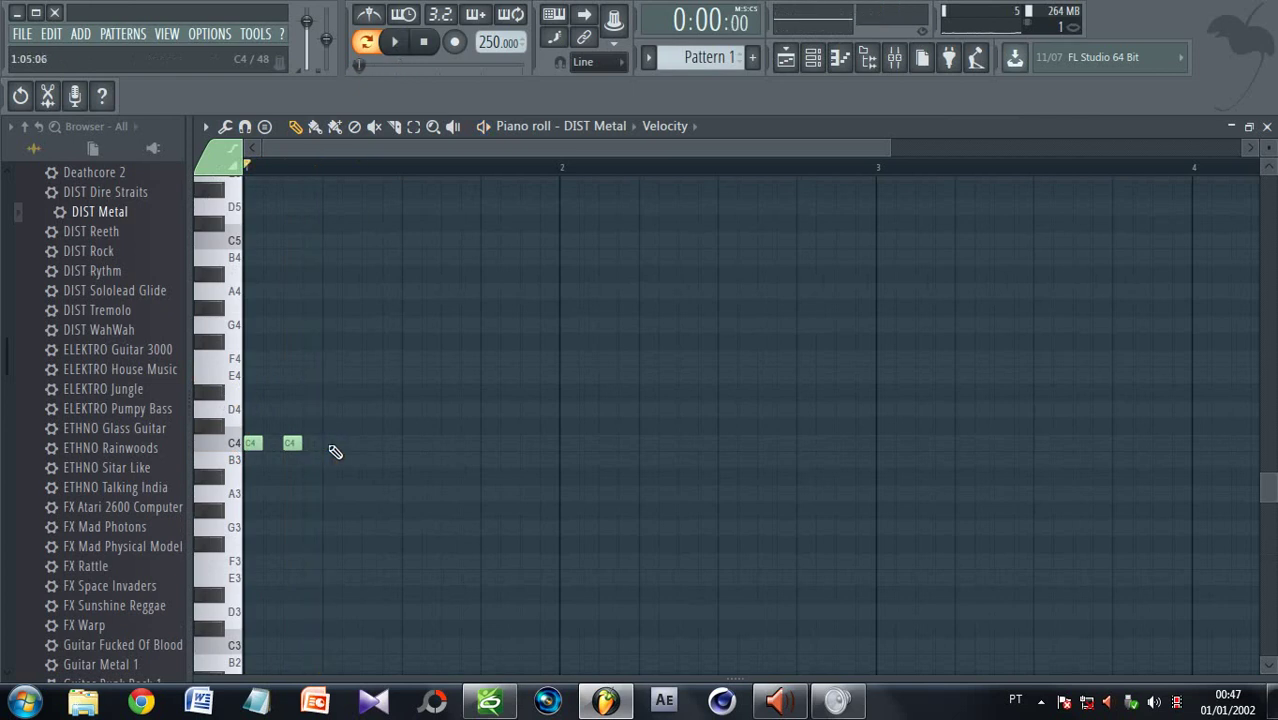
pyautogui.click(330, 446)
pyautogui.click(370, 446)
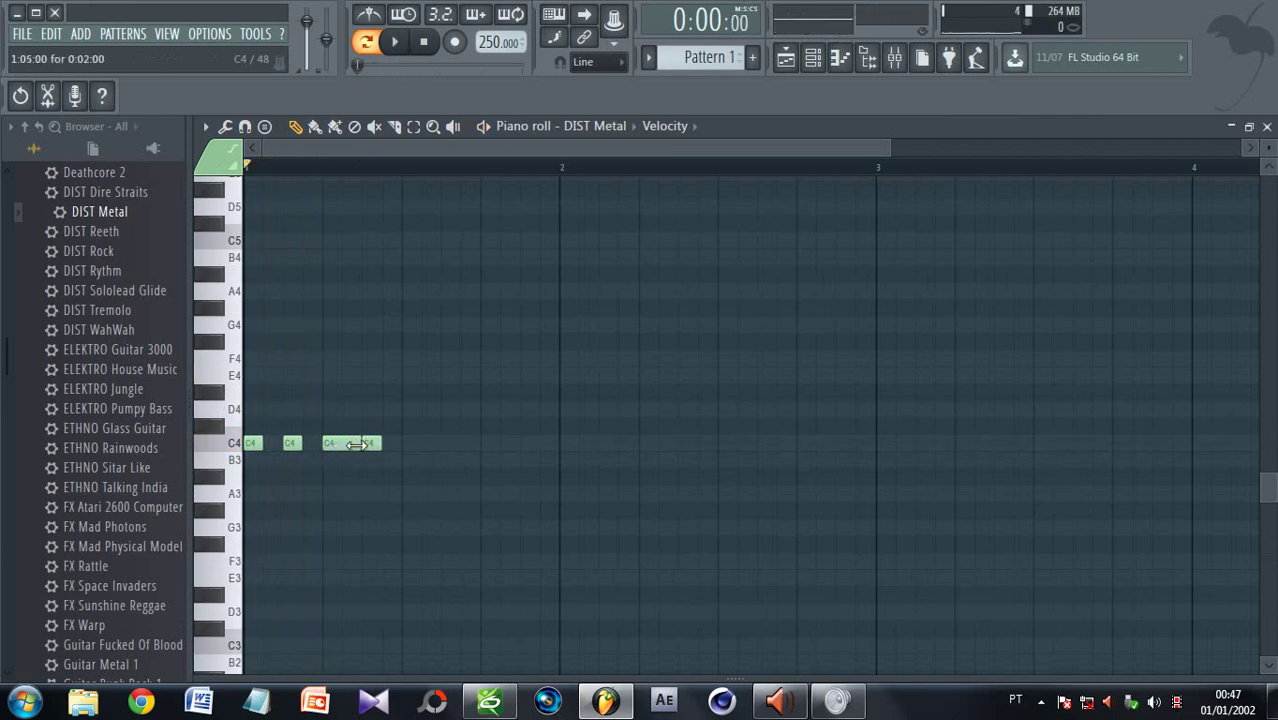
pyautogui.press('space')
# Add one-step C4 guitar notes on steps 9, 11, 13 and 15 of bar 1, and play the riff
pyautogui.click(408, 446)
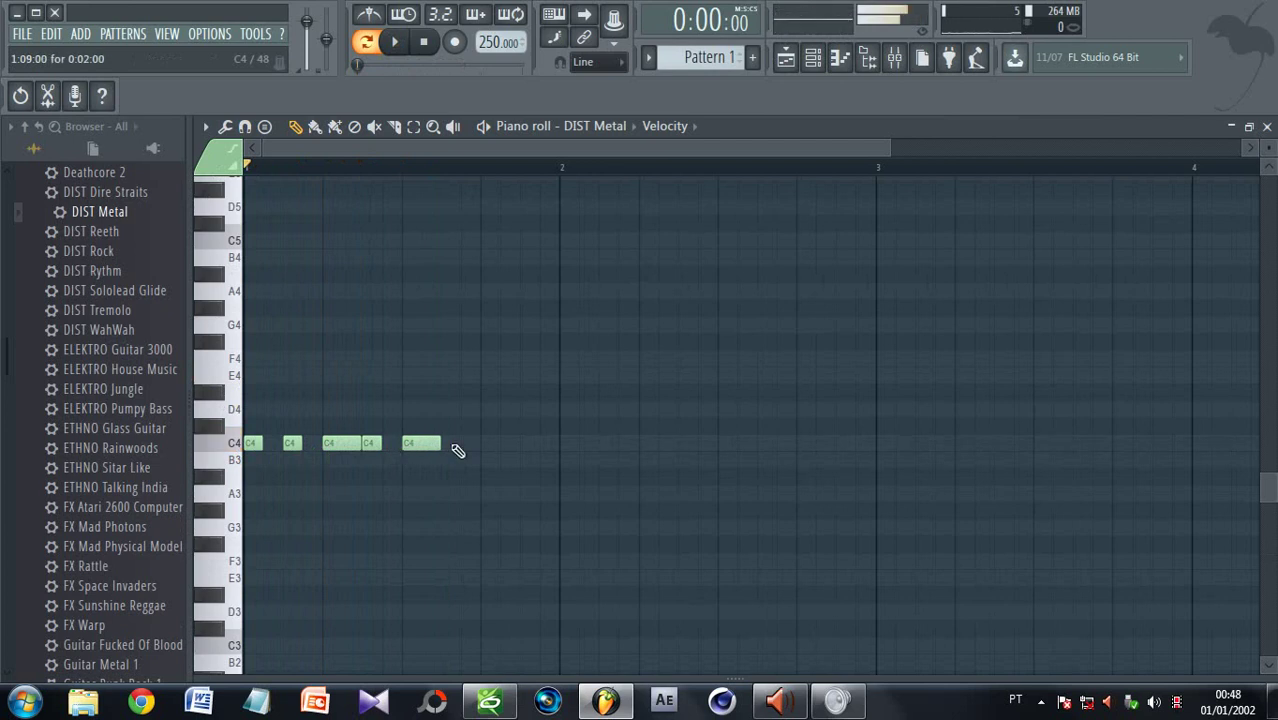
pyautogui.click(450, 446)
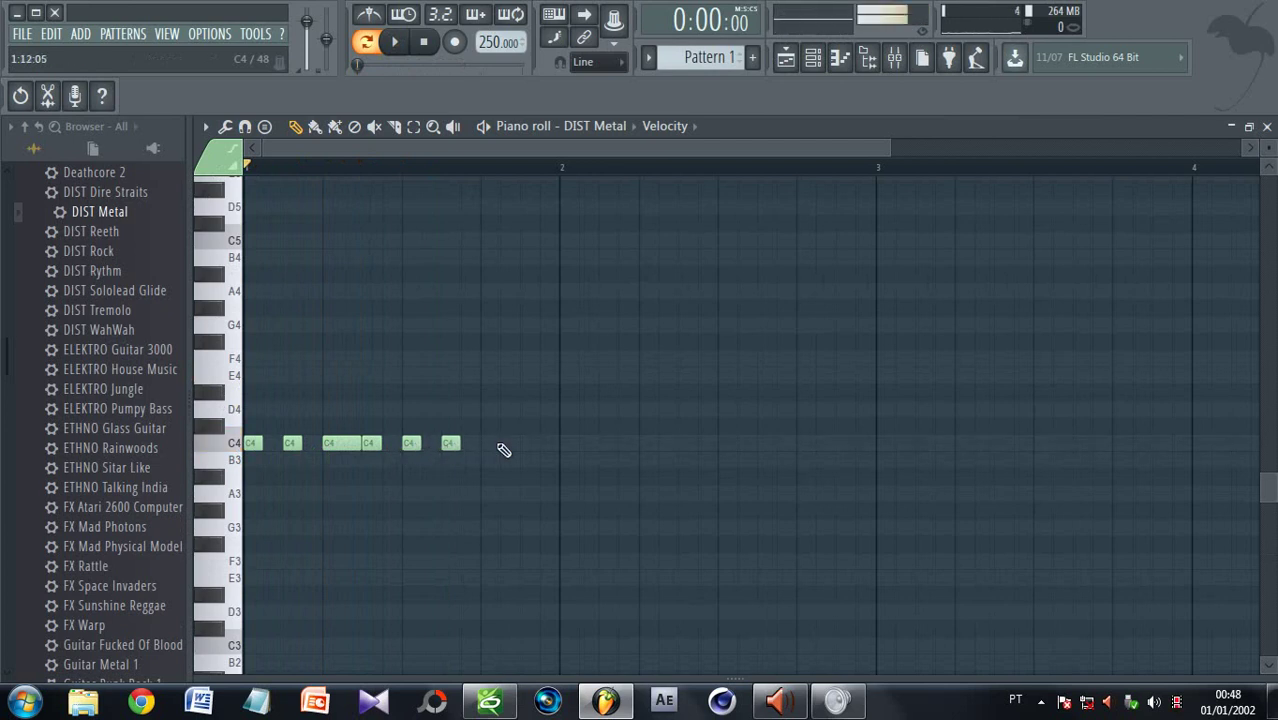
pyautogui.click(486, 443)
pyautogui.click(528, 443)
pyautogui.press('space')
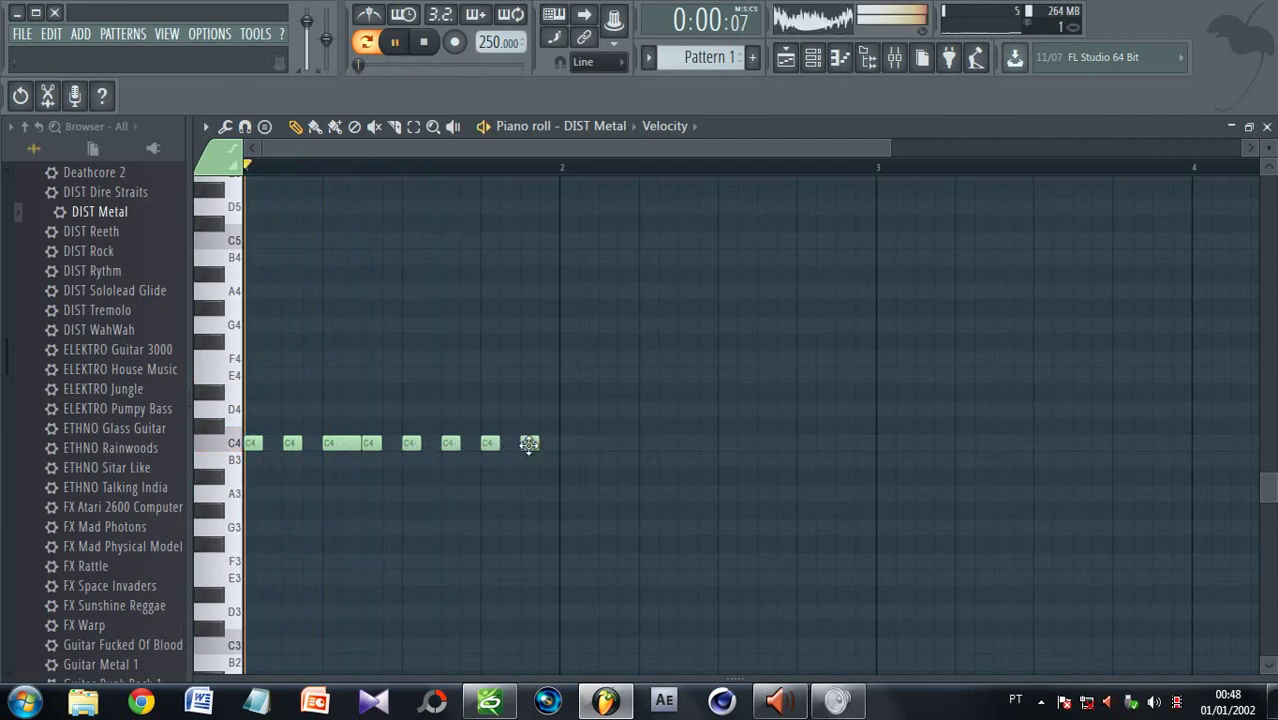
pyautogui.press('space')
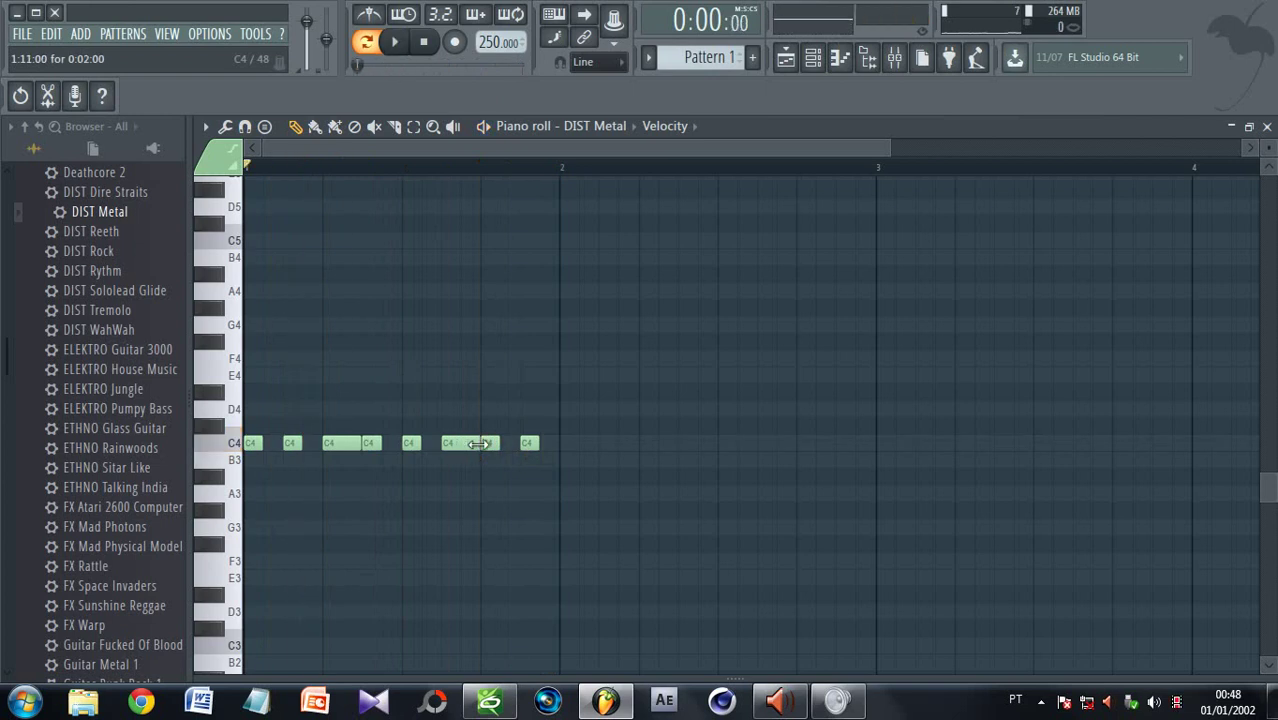
# Play the guitar riff, switch the piano roll to the Empty drum channel, stop playback and audition the C3 drum sound
pyautogui.press('space')
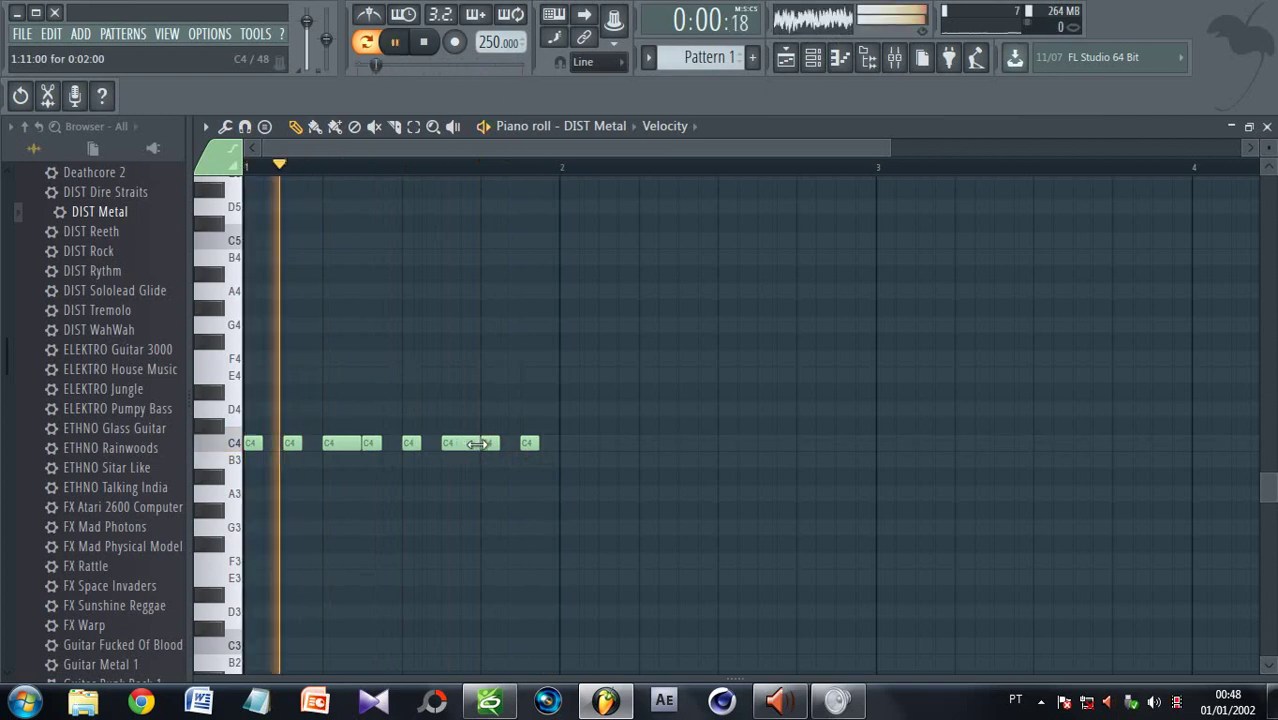
pyautogui.click(597, 128)
pyautogui.click(602, 219)
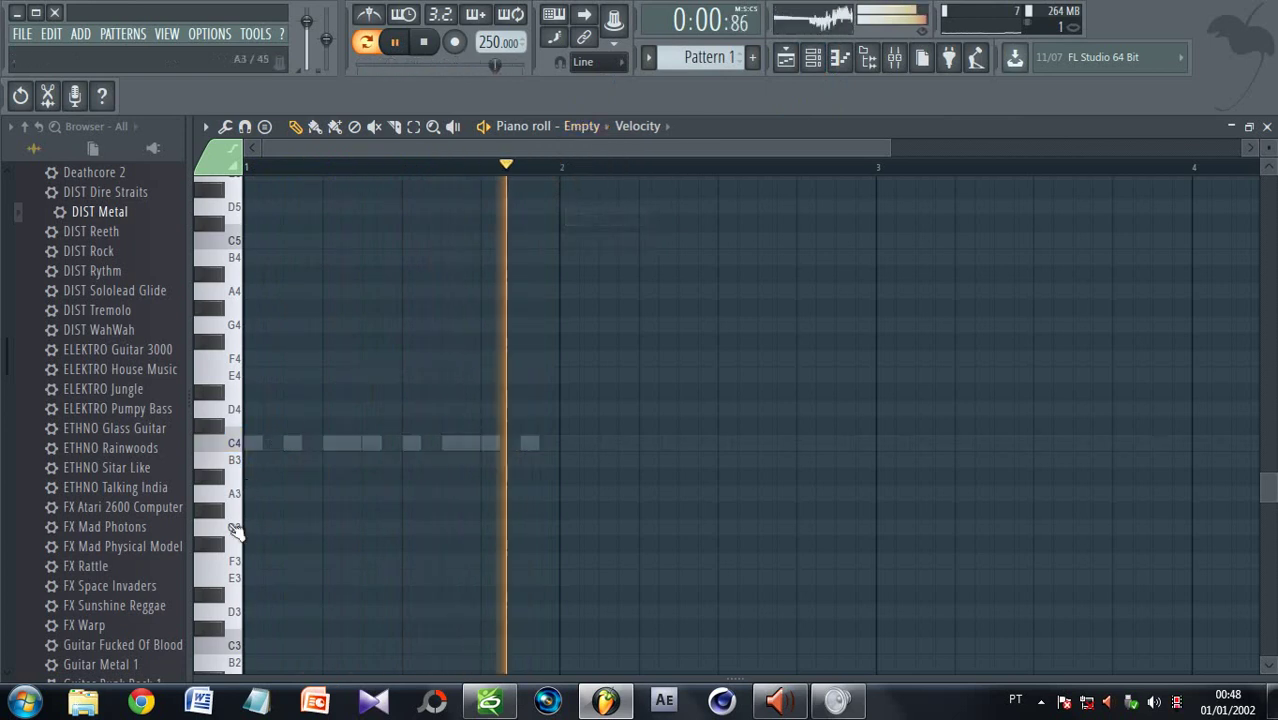
pyautogui.scroll(-3, 242, 560)
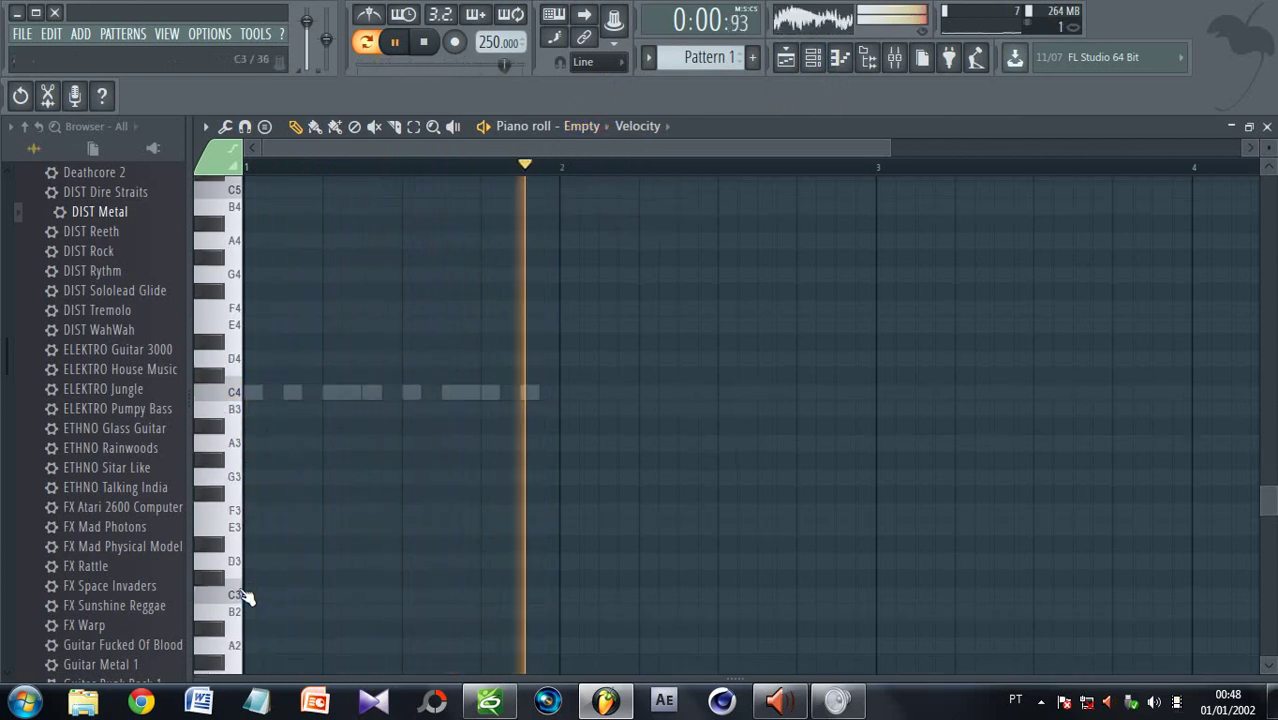
pyautogui.press('space')
pyautogui.click(233, 597)
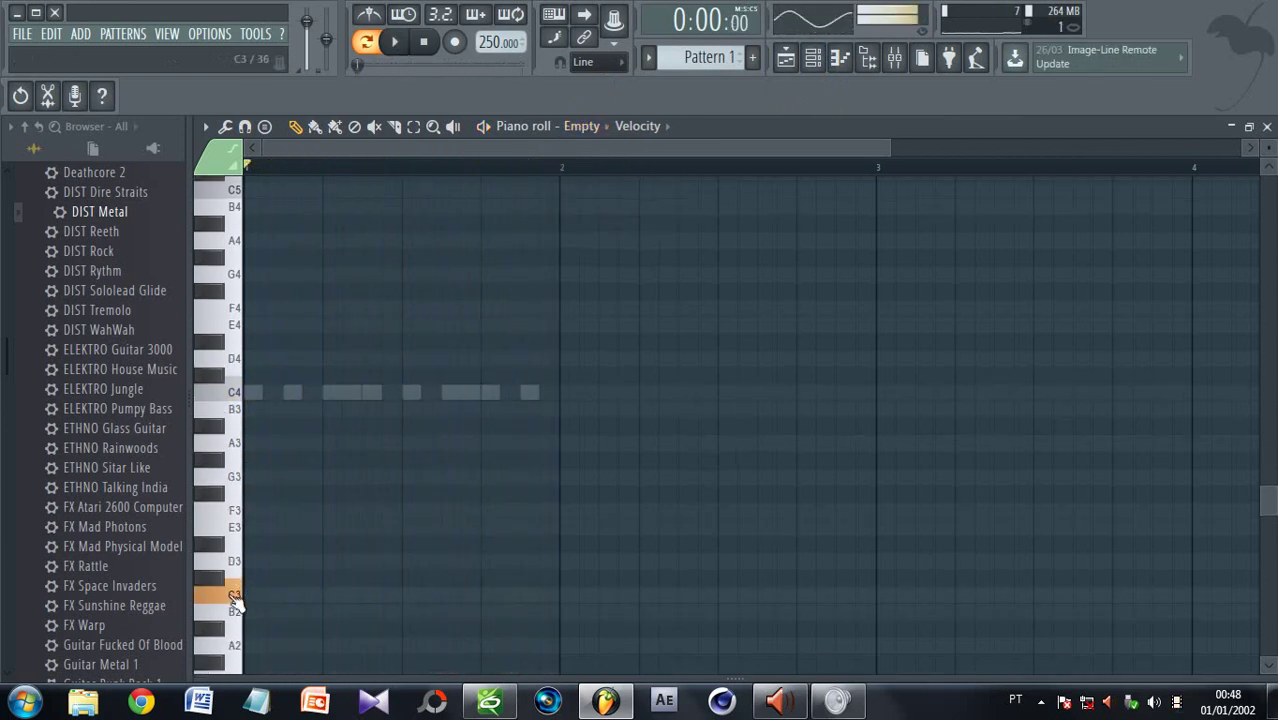
# Place two-step drum notes in bar 1, C3 on steps 1 and 9 and D3 on steps 5 and 13, and play them
pyautogui.click(265, 596)
pyautogui.click(323, 563)
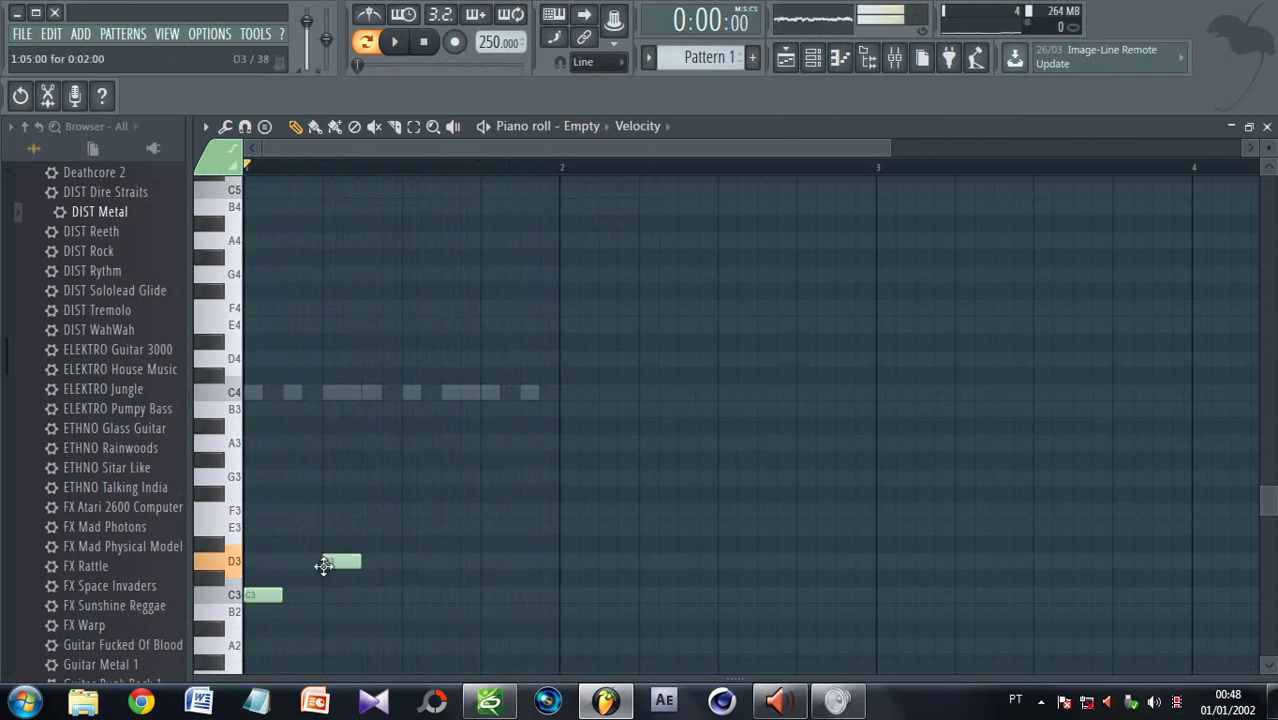
pyautogui.click(403, 597)
pyautogui.click(482, 561)
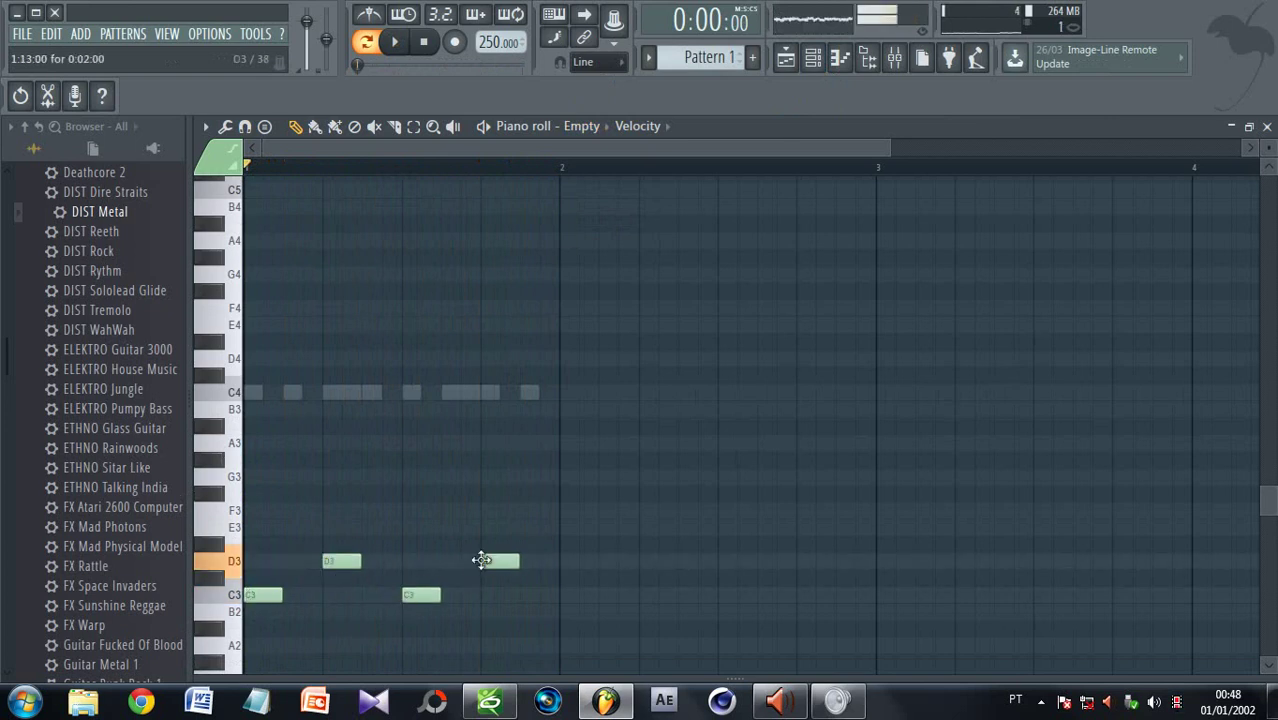
pyautogui.press('space')
# Tighten the drum rhythm by moving the first D3 to step 3, the second C3 to step 5 and the second D3 to step 7
pyautogui.moveTo(339, 562); pyautogui.dragTo(299, 563)
pyautogui.press('space')
pyautogui.moveTo(422, 594); pyautogui.dragTo(353, 594)
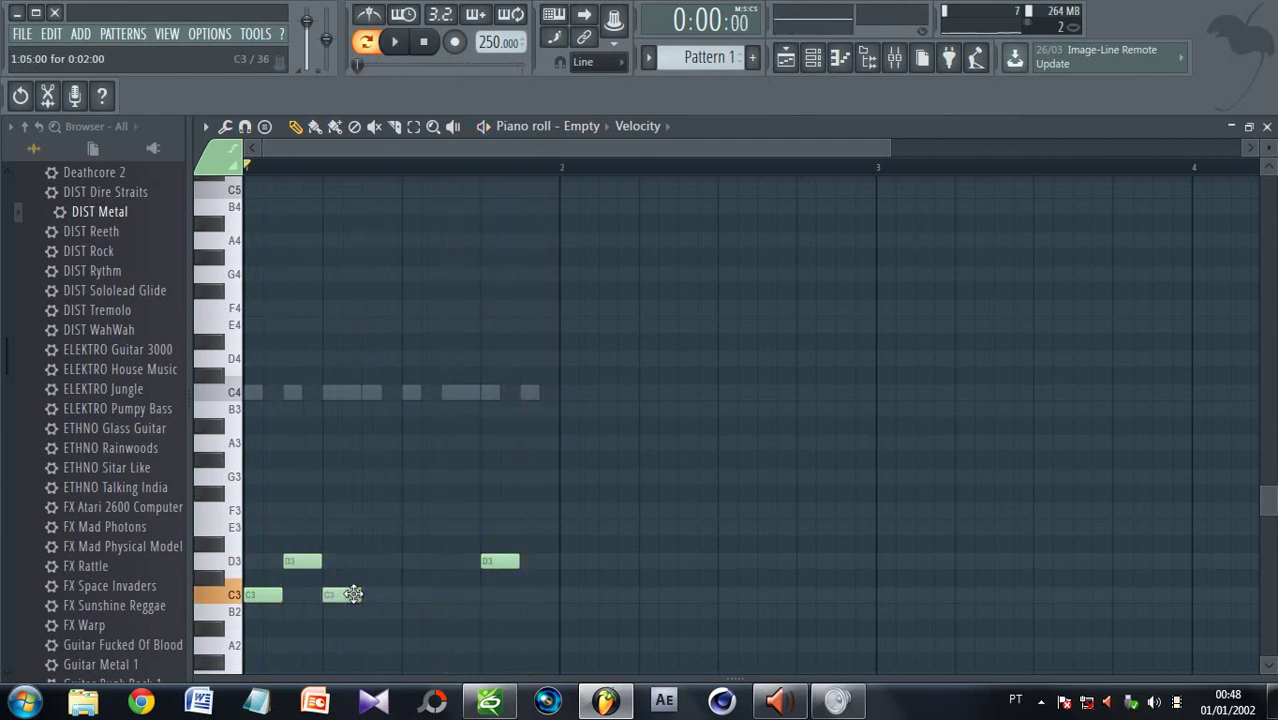
pyautogui.moveTo(485, 563); pyautogui.dragTo(376, 563)
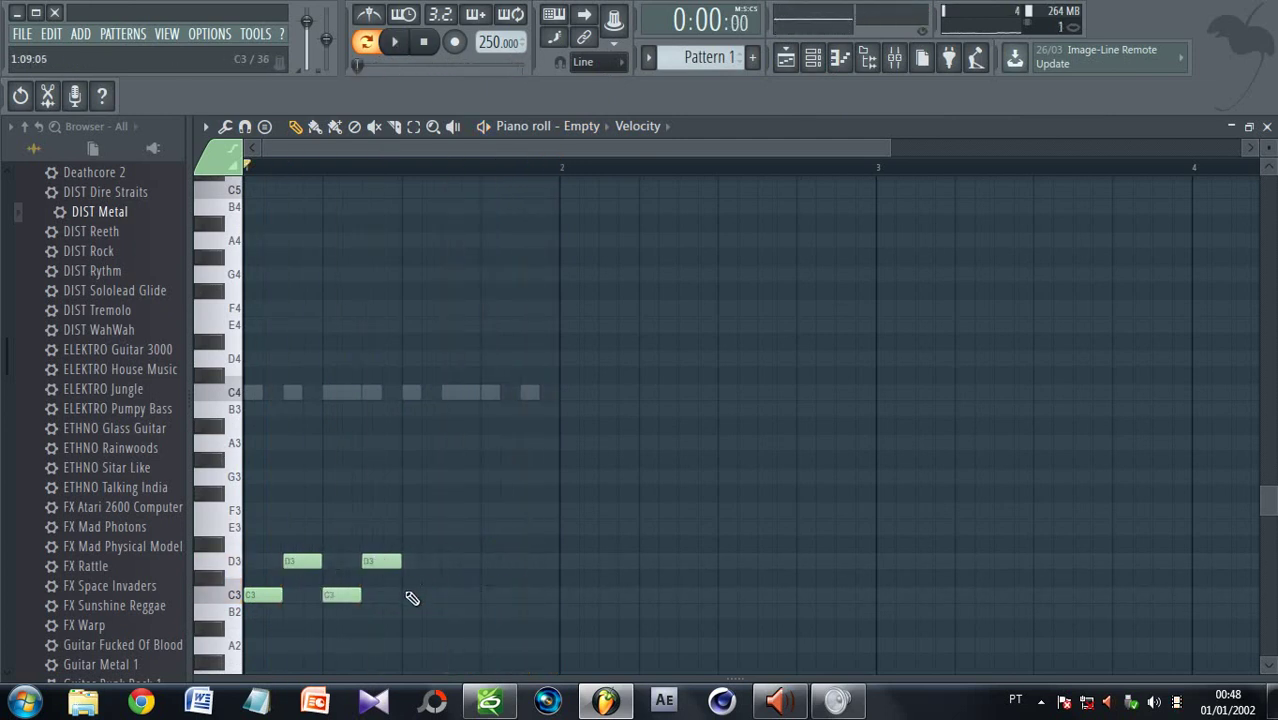
# Complete bar 1 with two-step C3 notes on steps 9 and 13 and D3 notes on steps 11 and 15, and play the pattern
pyautogui.click(412, 597)
pyautogui.click(460, 565)
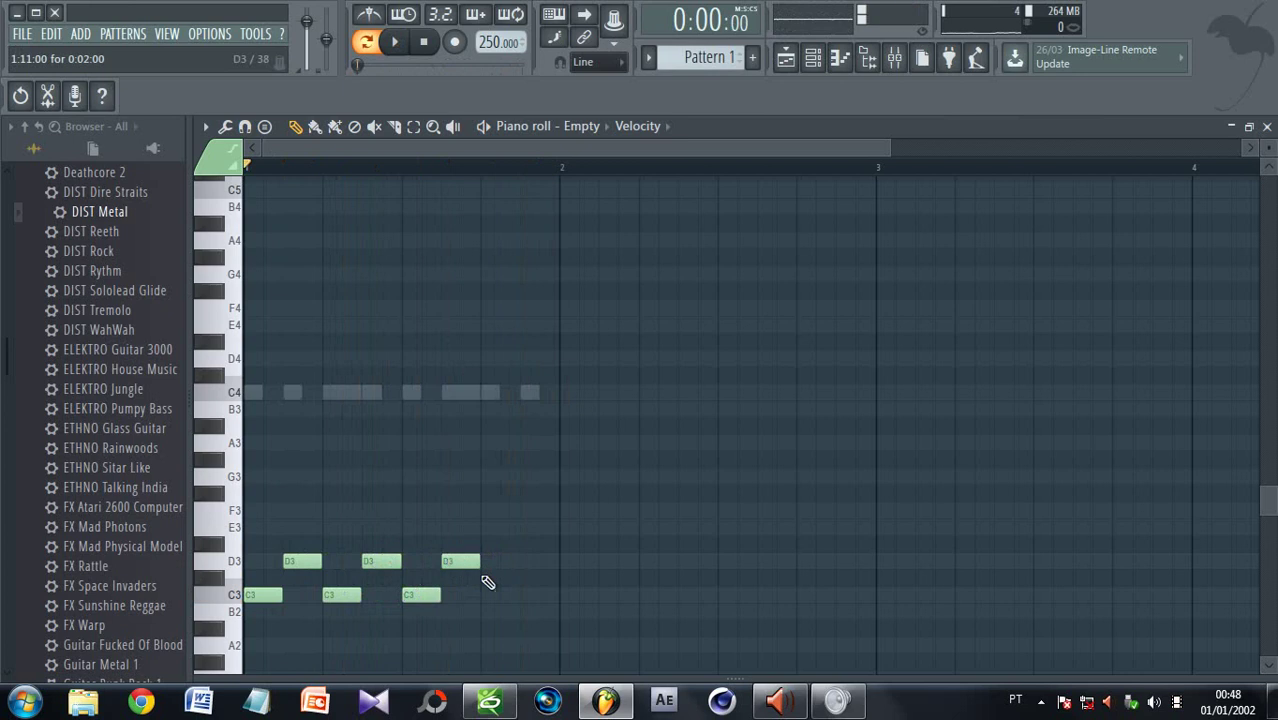
pyautogui.click(491, 594)
pyautogui.click(522, 562)
pyautogui.press('space')
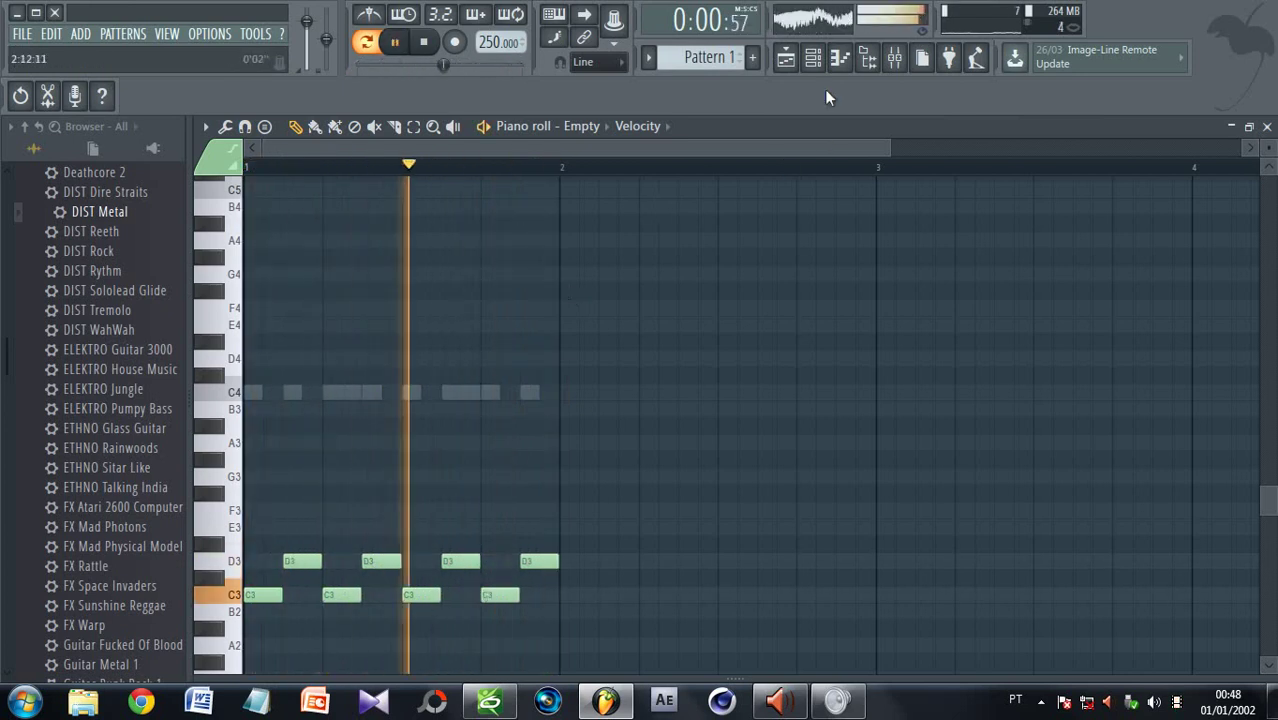
# Lower the volume in the DIST Metal channel's levels adjustment settings, and stop playback
pyautogui.click(813, 57)
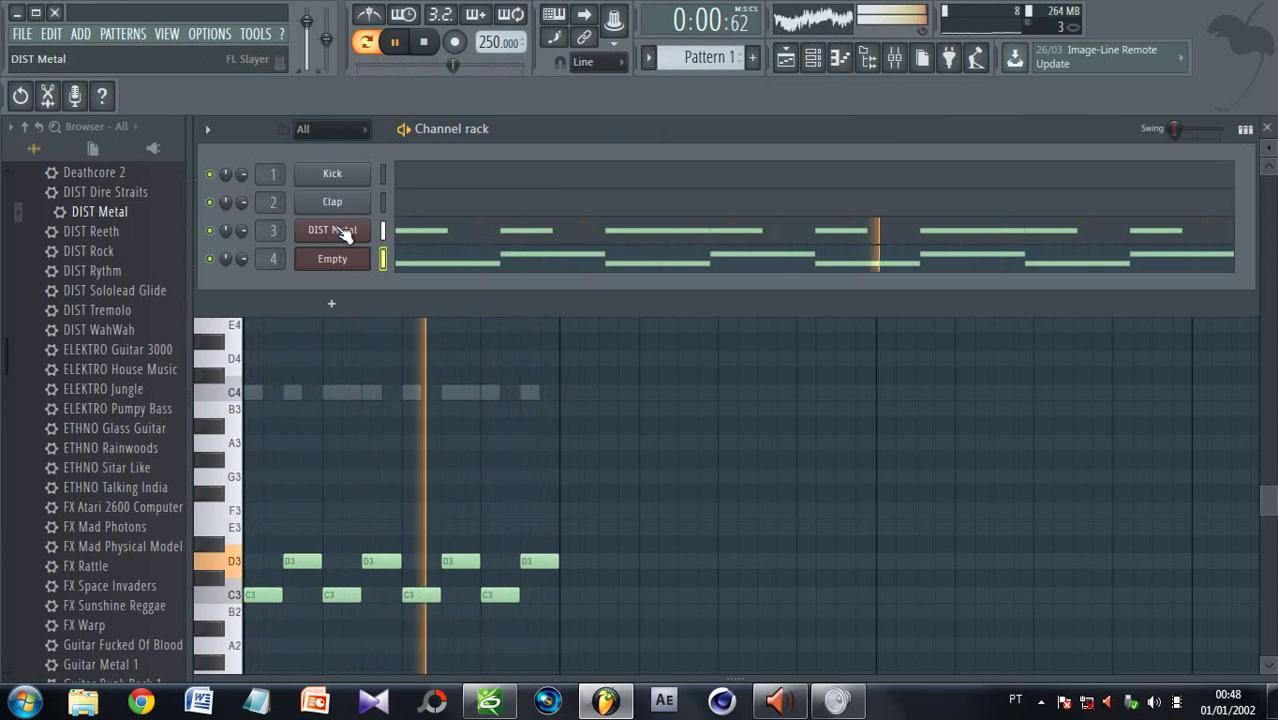
pyautogui.click(342, 231)
pyautogui.click(364, 344)
pyautogui.moveTo(371, 415); pyautogui.dragTo(371, 447)
pyautogui.press('space')
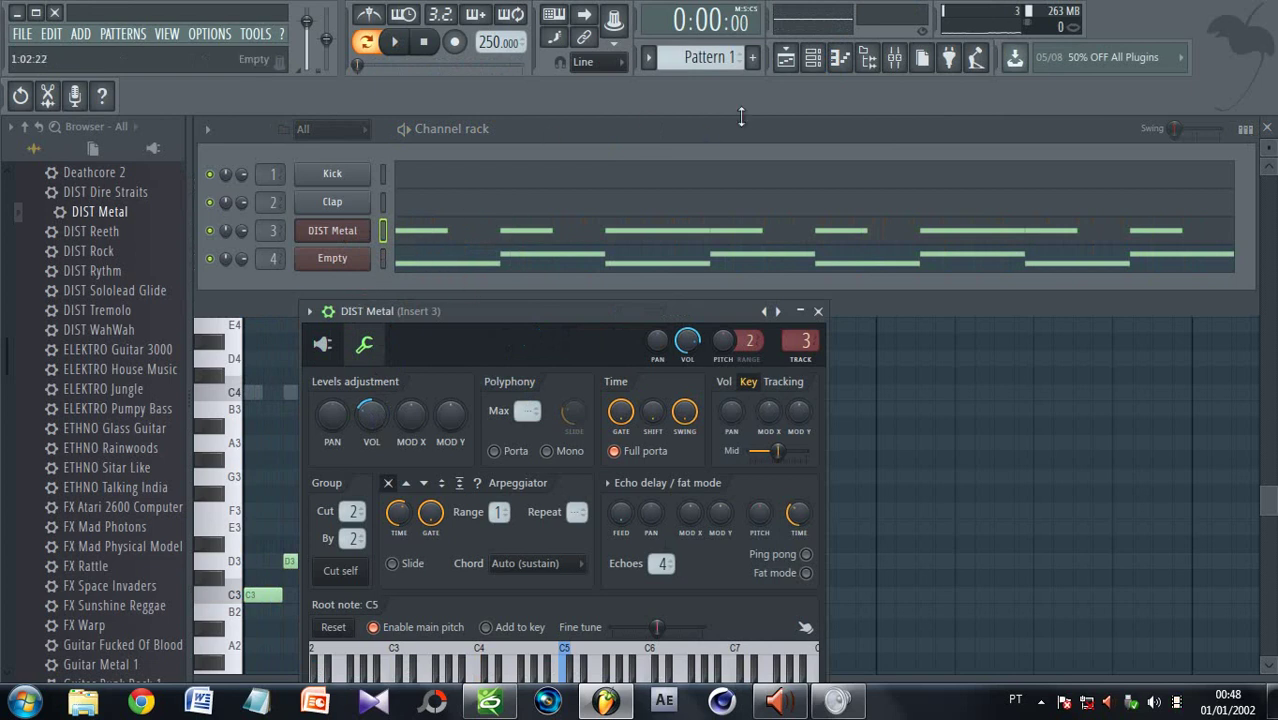
# Show the Slayer plugin controls of the DIST Metal channel and move its window so the whole guitar interface is in view
pyautogui.click(822, 59)
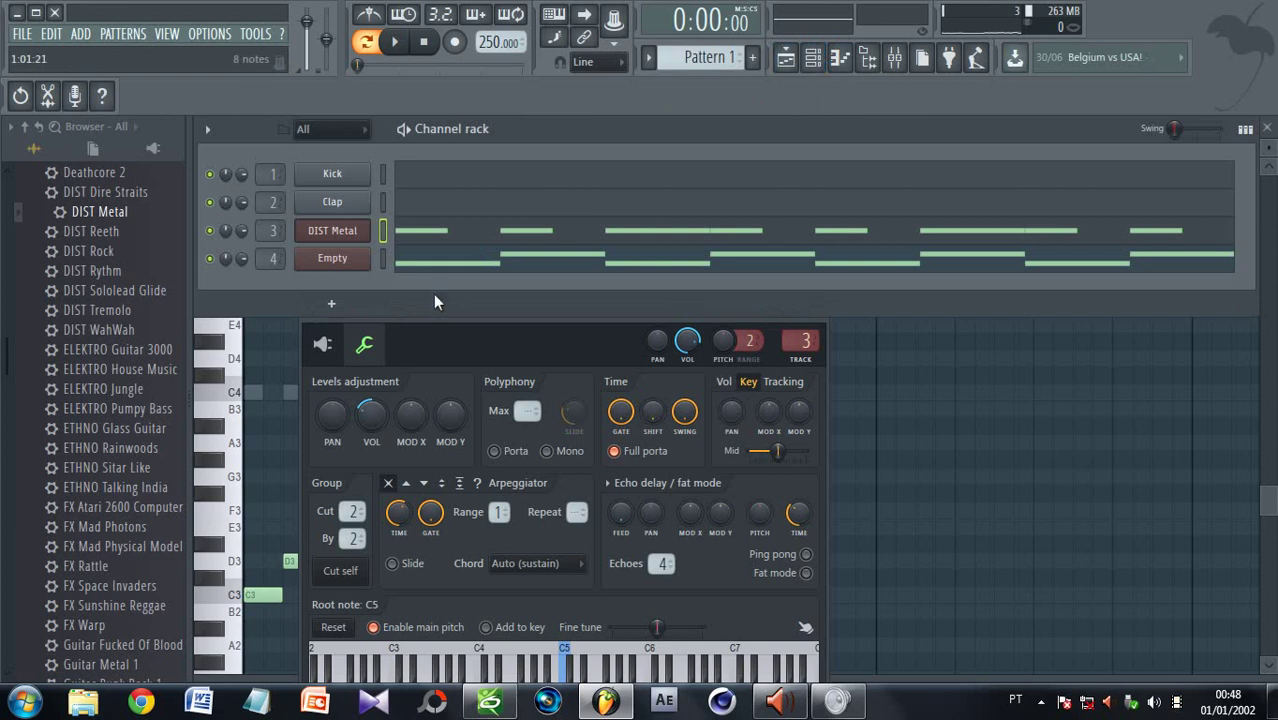
pyautogui.click(453, 351)
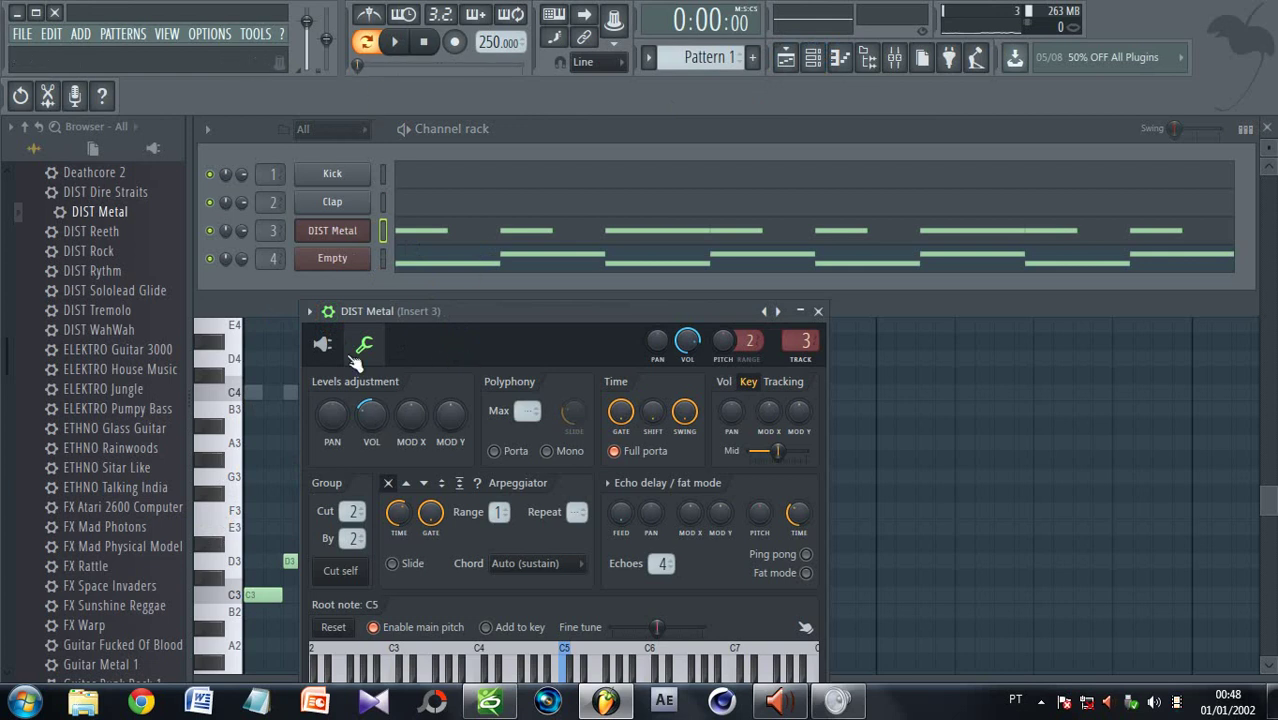
pyautogui.click(322, 345)
pyautogui.moveTo(468, 309); pyautogui.dragTo(377, 254)
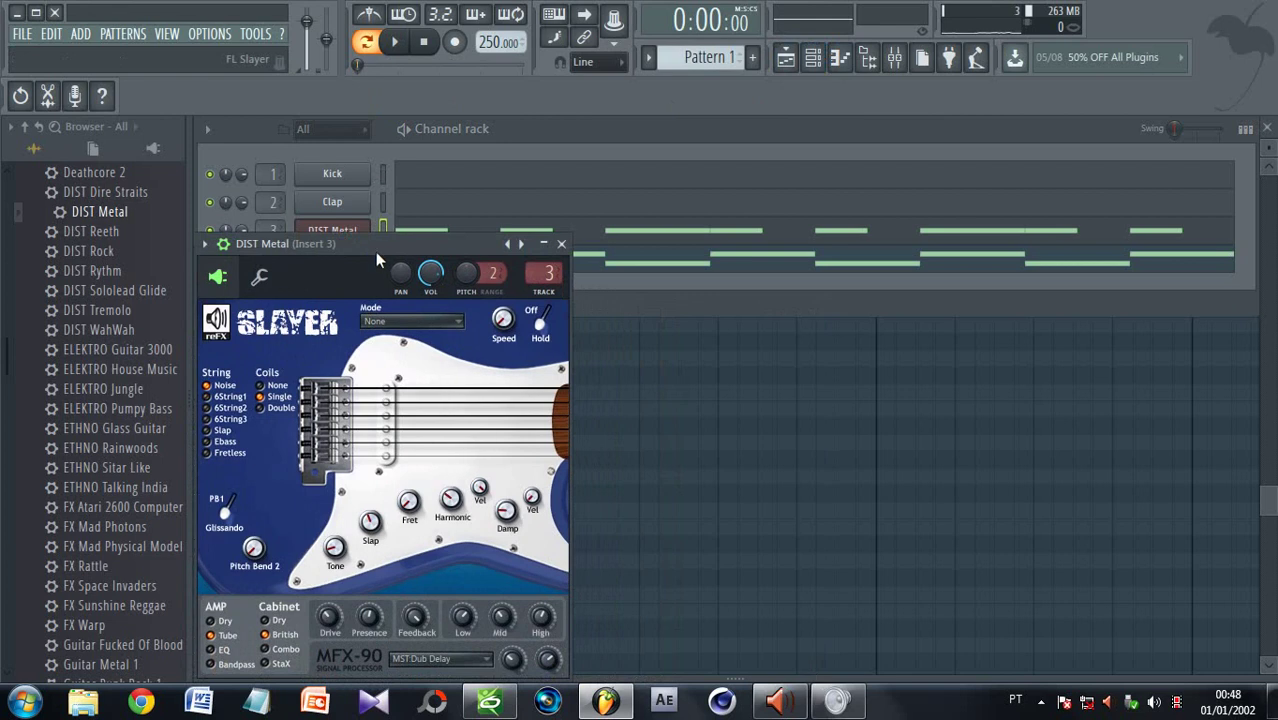
# Play the pattern and set Slayer's coils to None and its cabinet to StaX
pyautogui.click(396, 42)
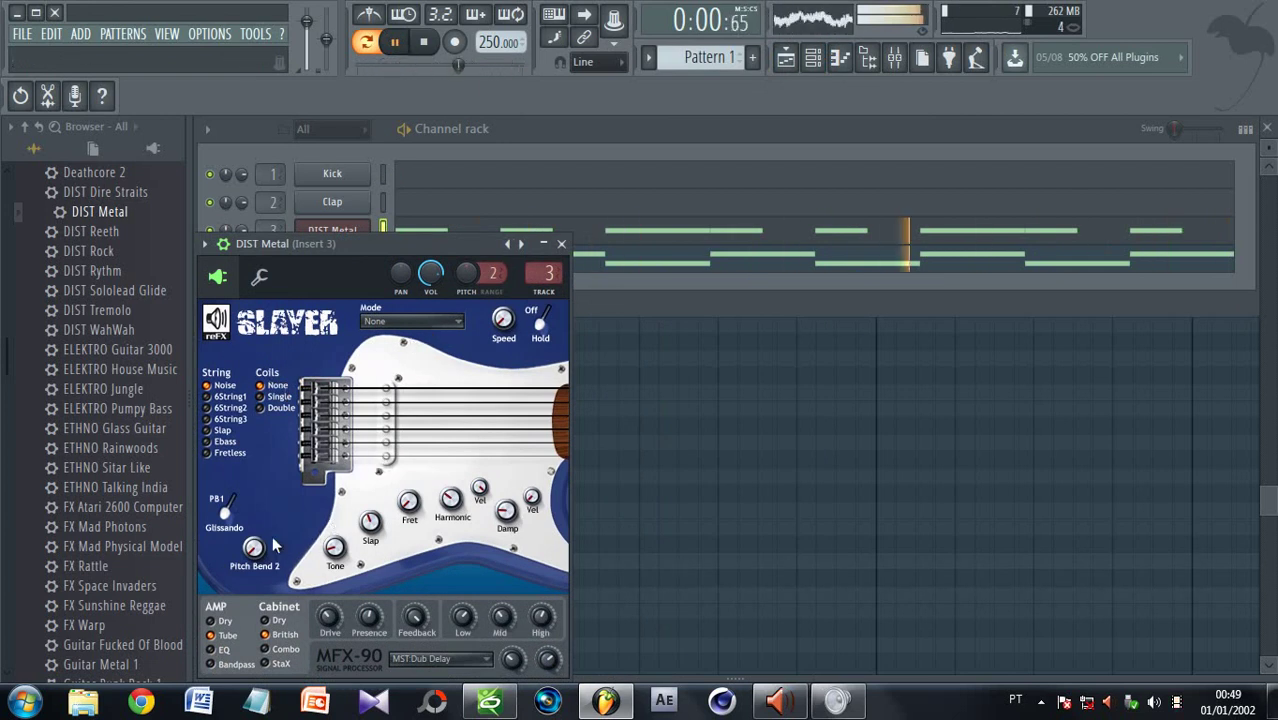
pyautogui.click(287, 652)
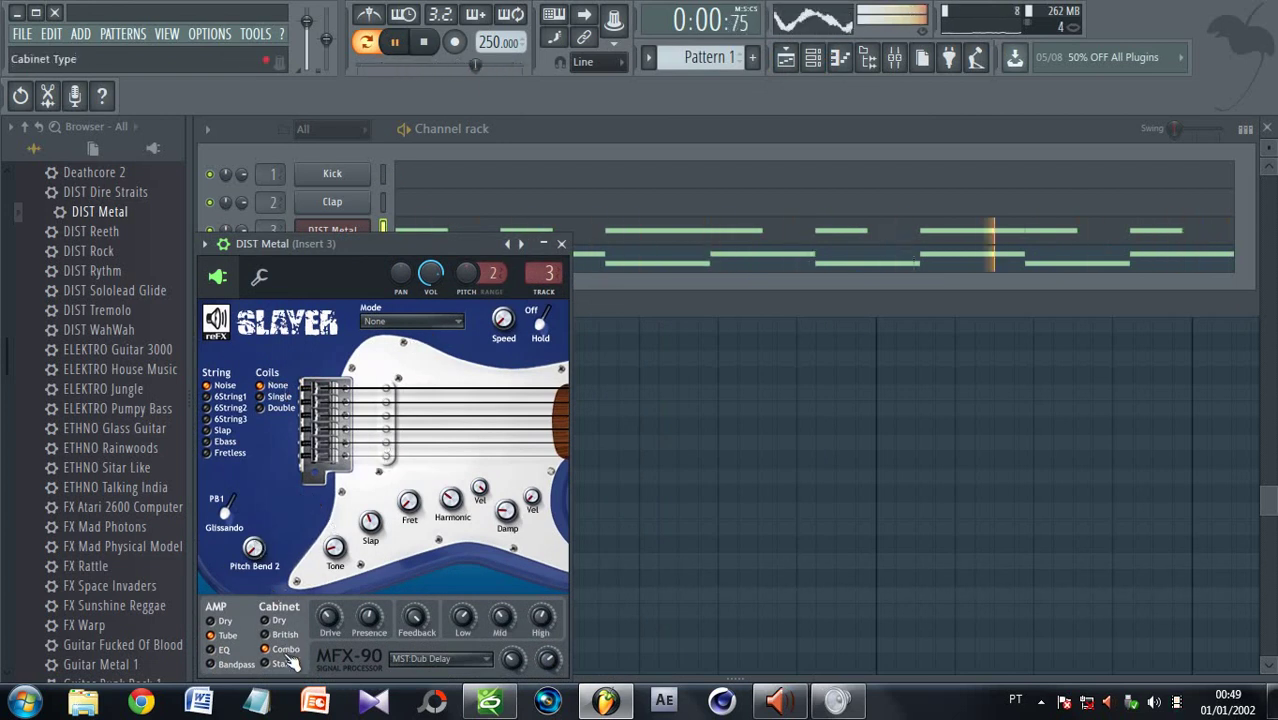
pyautogui.click(283, 663)
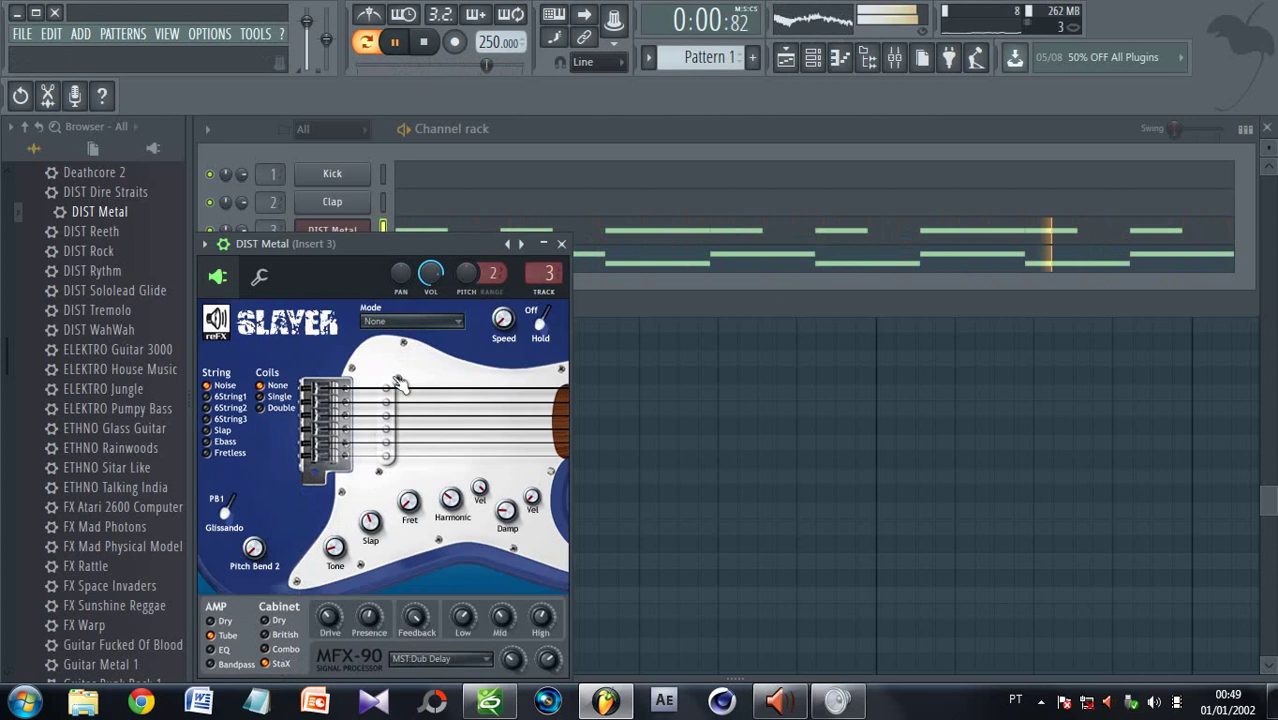
# Compare Slayer's PowerChords, Strumming, Solo dynamic and AutoChords modes during playback, settle on PowerChords and close the plugin window
pyautogui.click(436, 320)
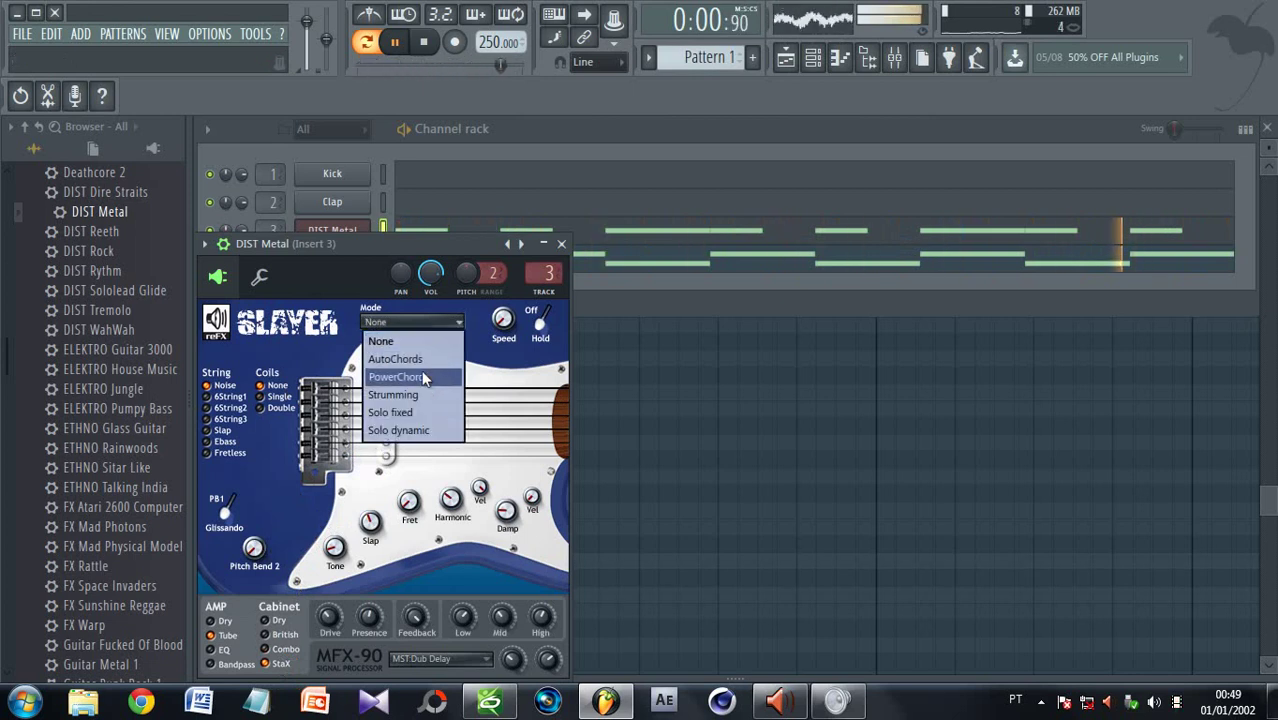
pyautogui.click(424, 378)
pyautogui.click(450, 328)
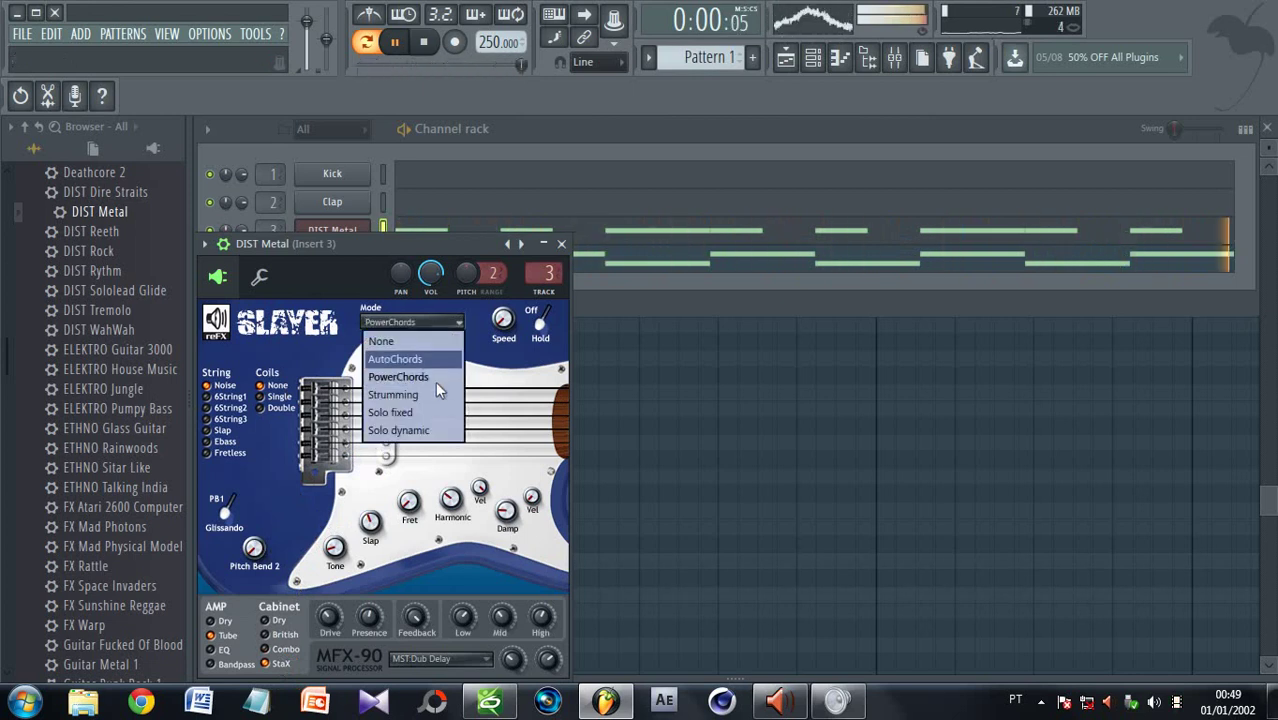
pyautogui.click(432, 397)
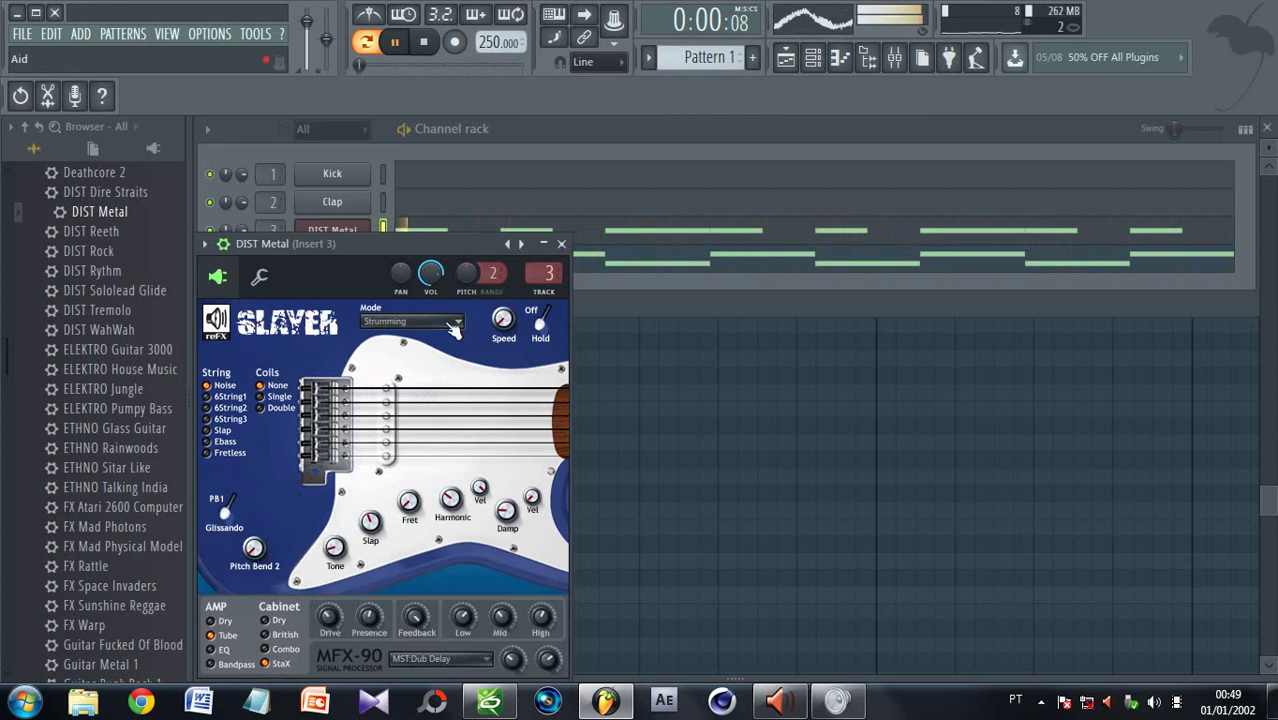
pyautogui.click(450, 324)
pyautogui.click(428, 437)
pyautogui.click(450, 324)
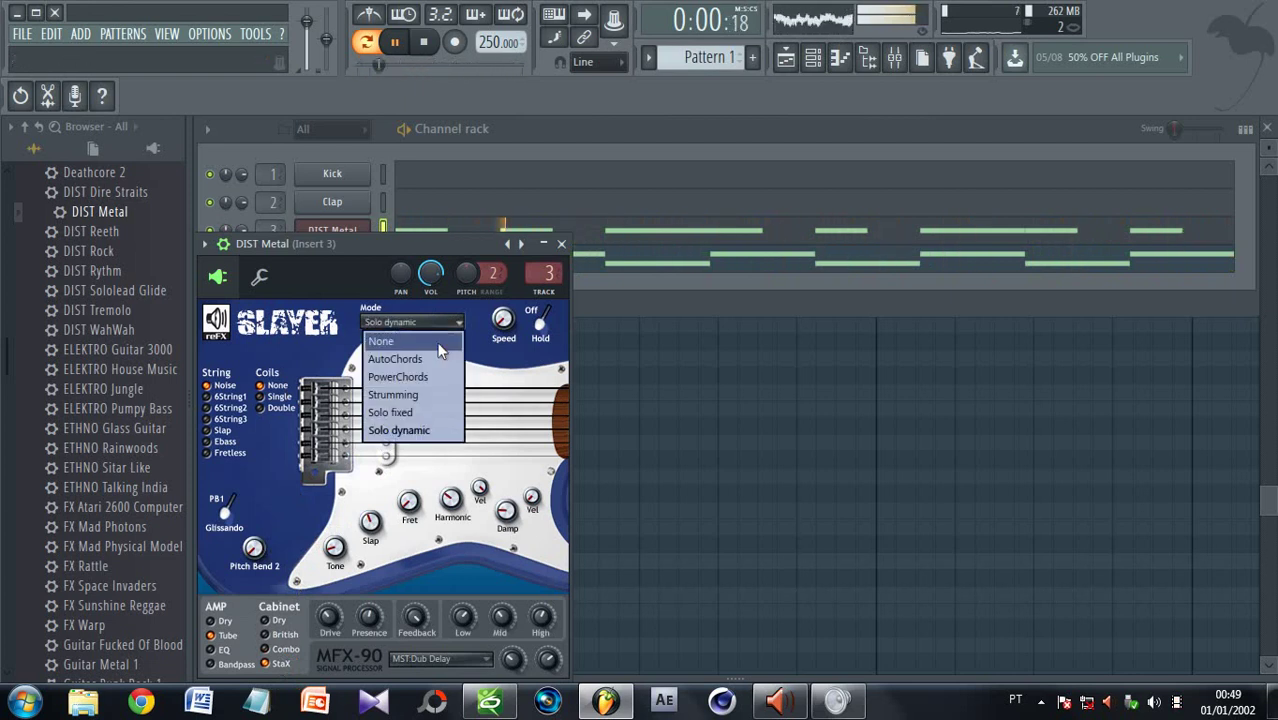
pyautogui.click(436, 356)
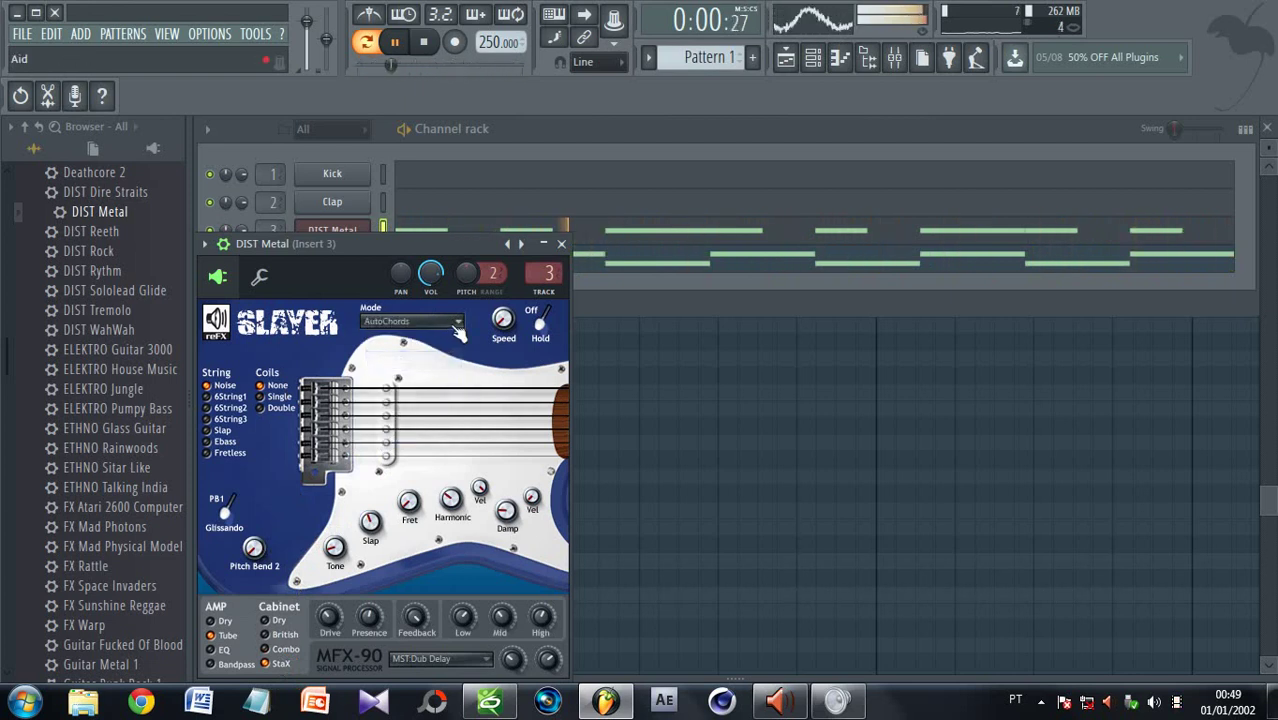
pyautogui.click(454, 327)
pyautogui.click(434, 370)
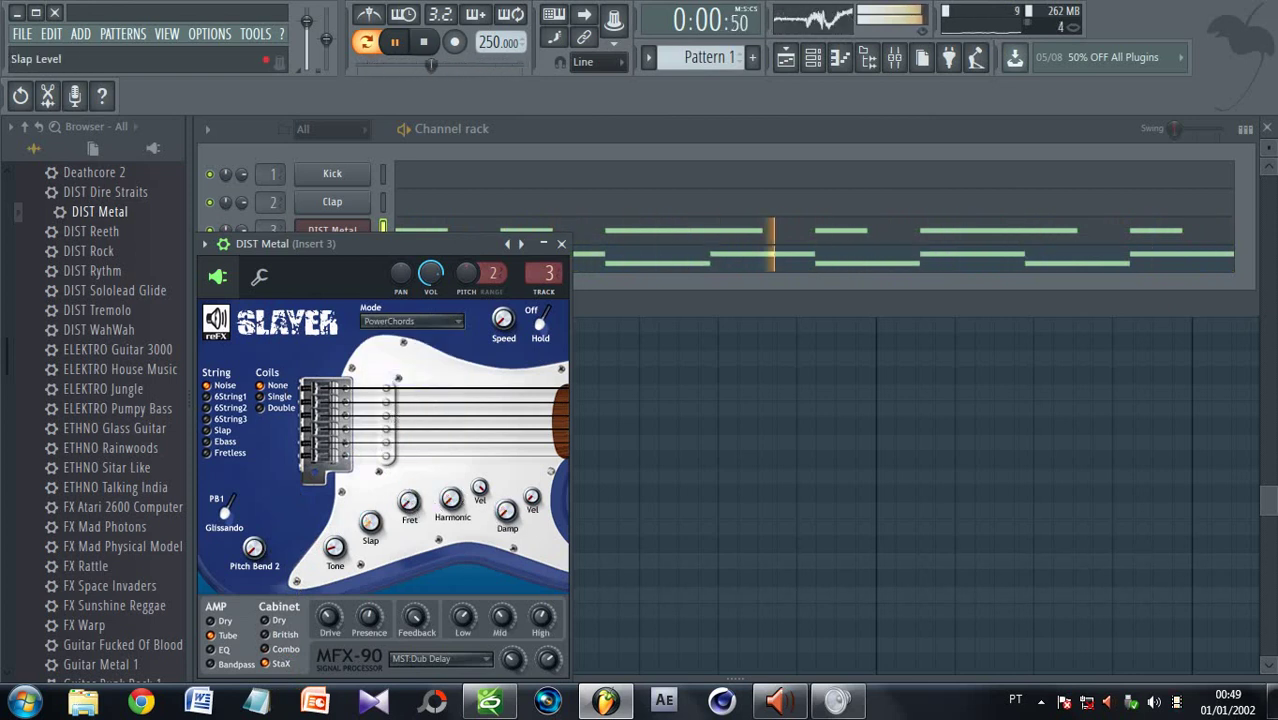
pyautogui.click(561, 244)
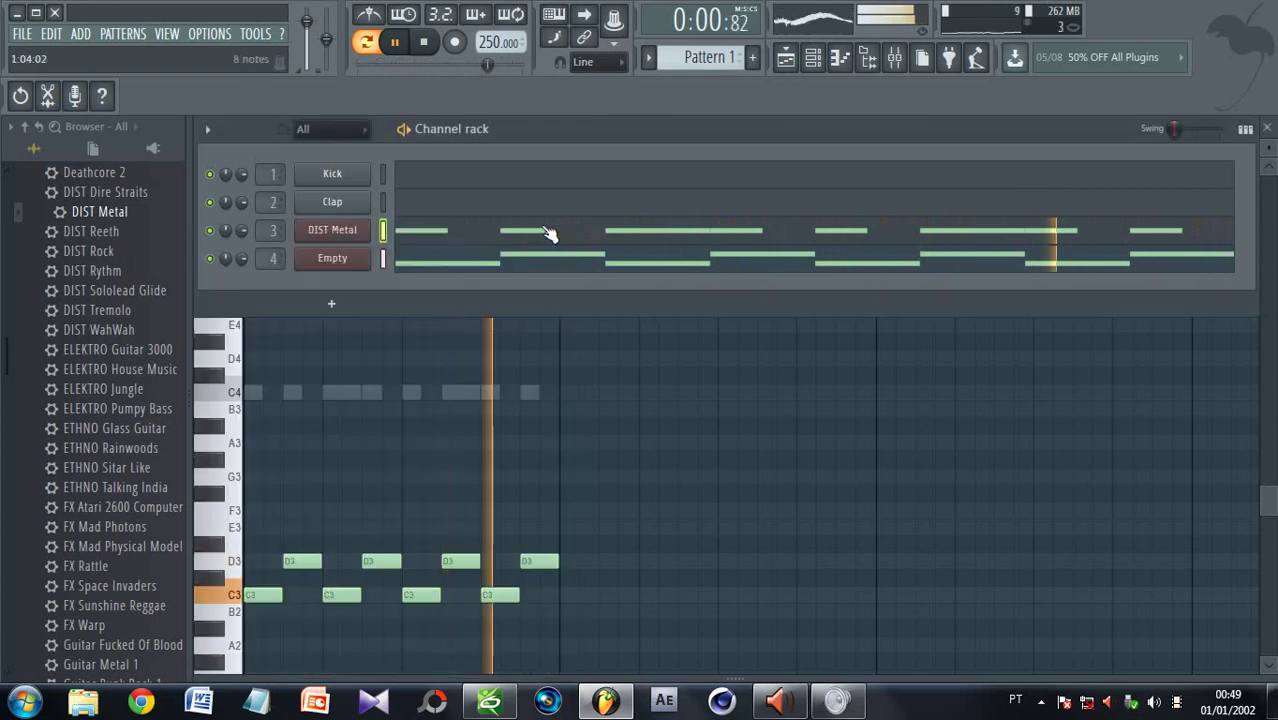
# Stop playback, hide the channel rack and fill bar 2 with alternating two-step drum notes, C3 on steps 1, 5, 9, 13 and D3 on 3, 7, 11, 15
pyautogui.click(436, 42)
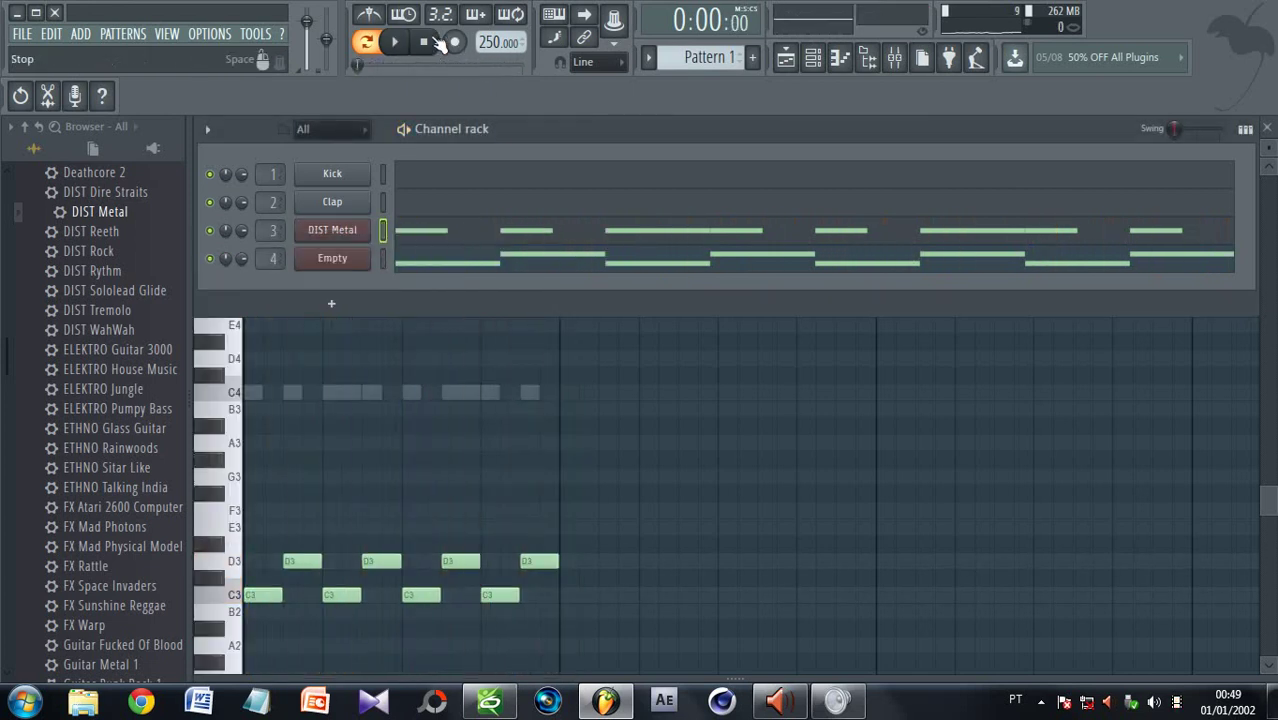
pyautogui.click(813, 58)
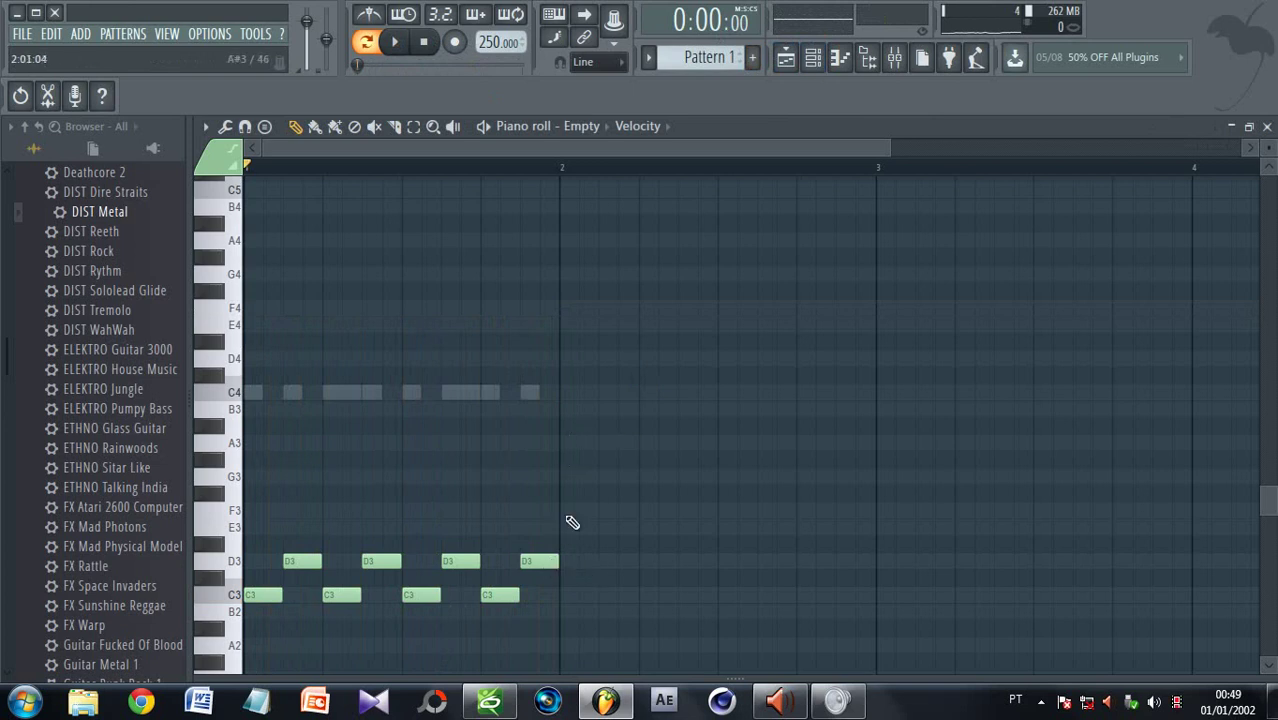
pyautogui.click(568, 594)
pyautogui.click(608, 562)
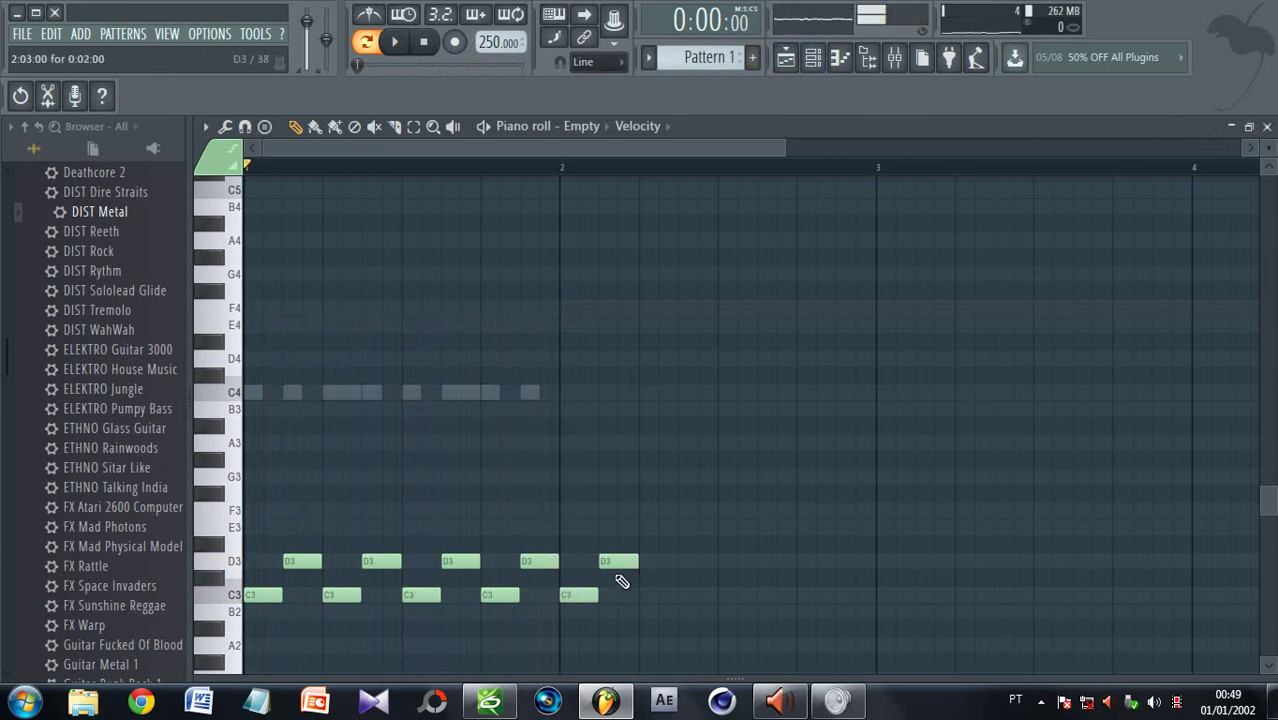
pyautogui.click(668, 594)
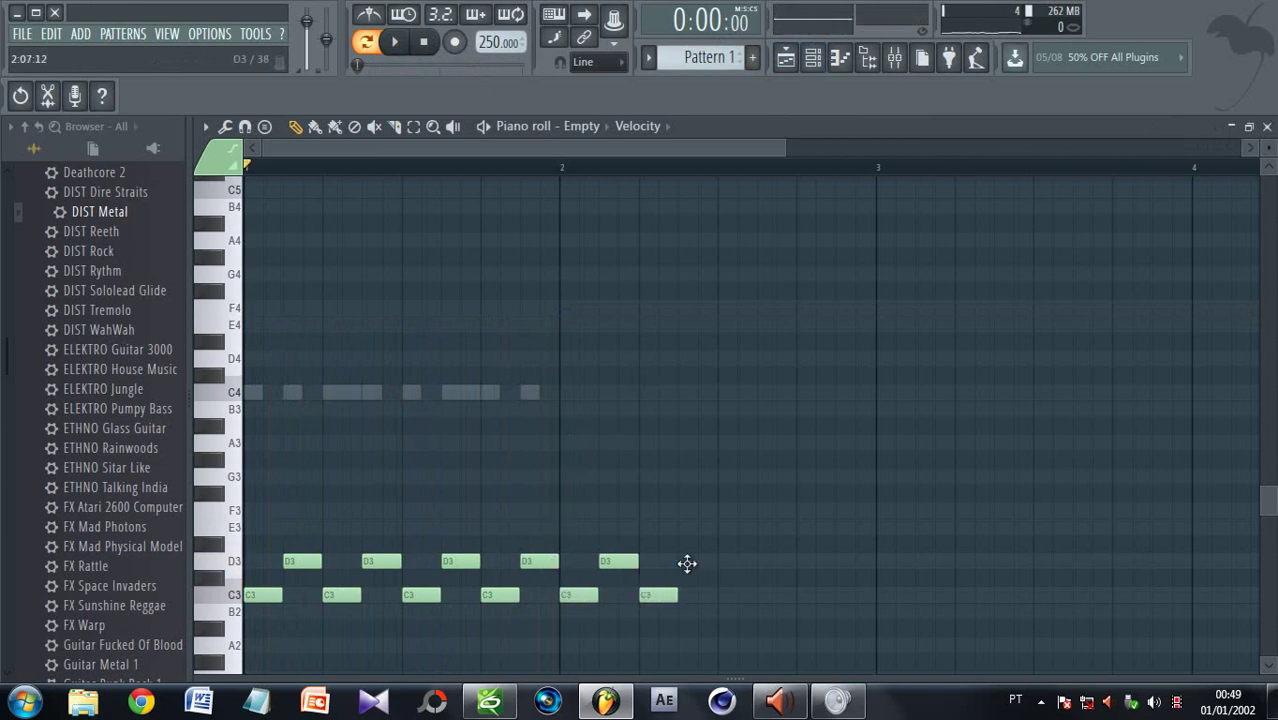
pyautogui.click(687, 563)
pyautogui.click(724, 594)
pyautogui.click(766, 562)
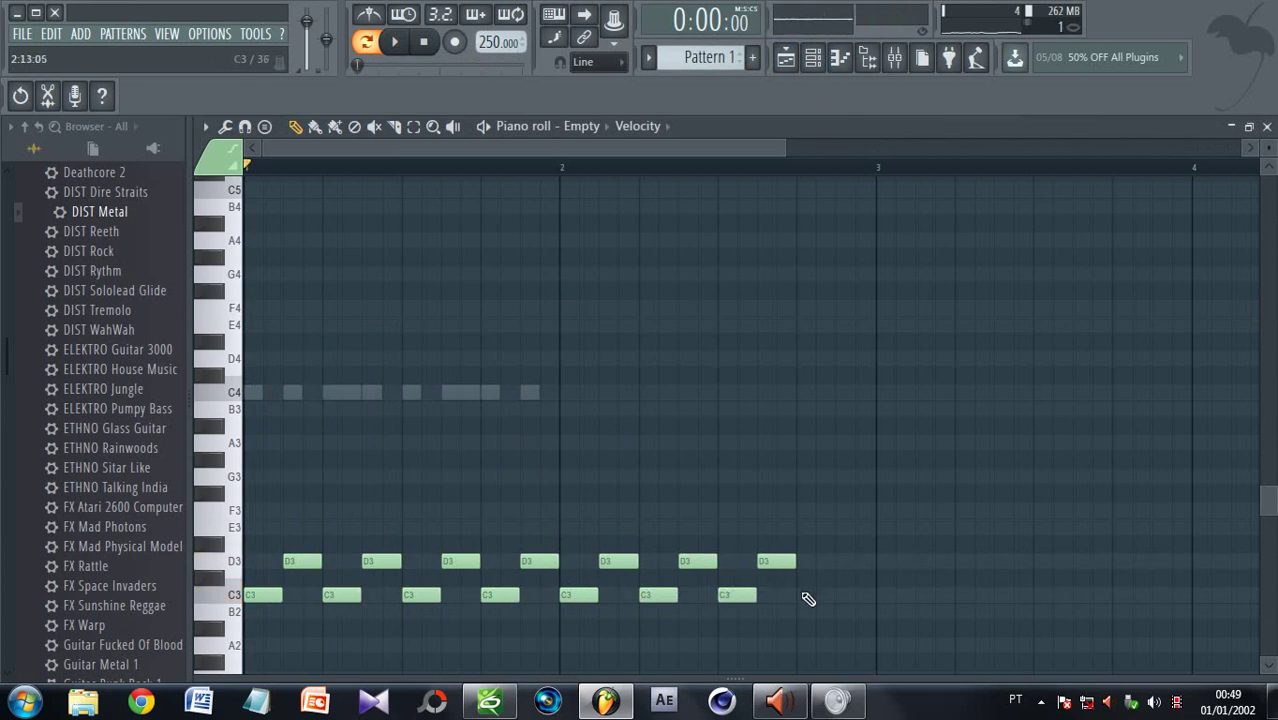
pyautogui.click(808, 596)
pyautogui.click(842, 563)
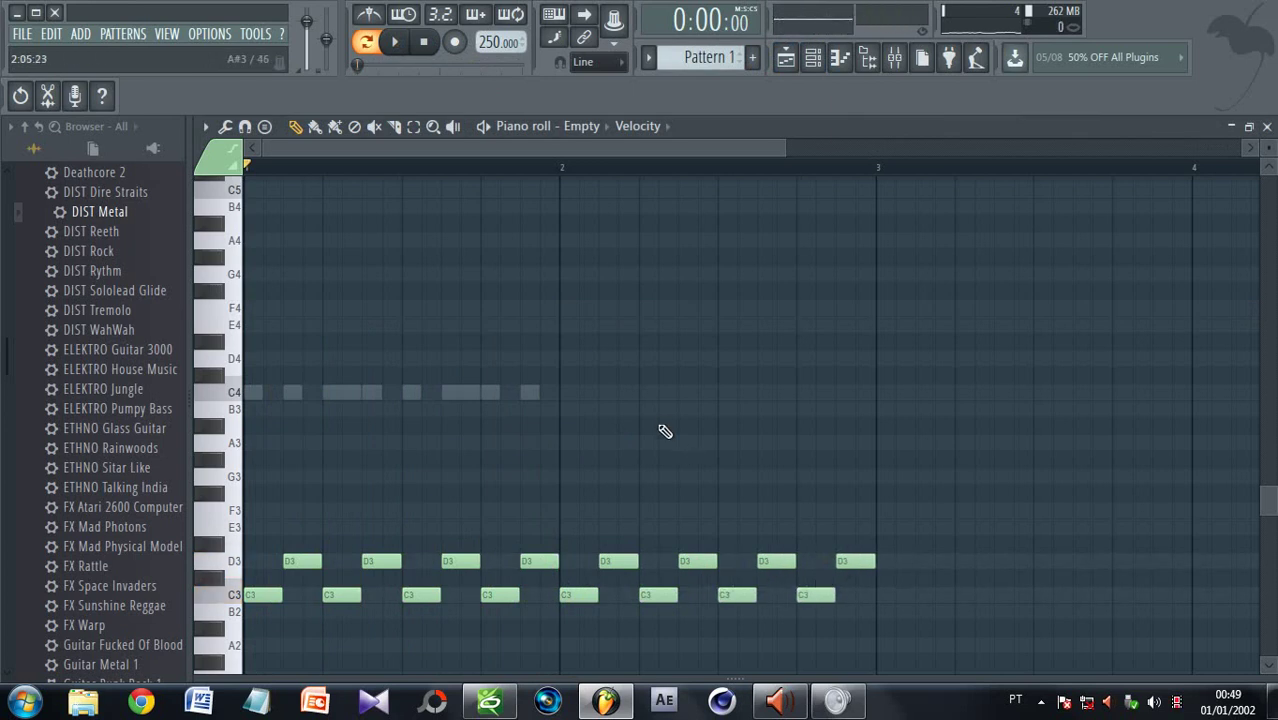
# Move bar 2's D3 notes onto the C3 hits at steps 1, 5, 9 and 13, and add two-step D3 and C3 notes on step 15
pyautogui.moveTo(618, 561); pyautogui.dragTo(580, 561)
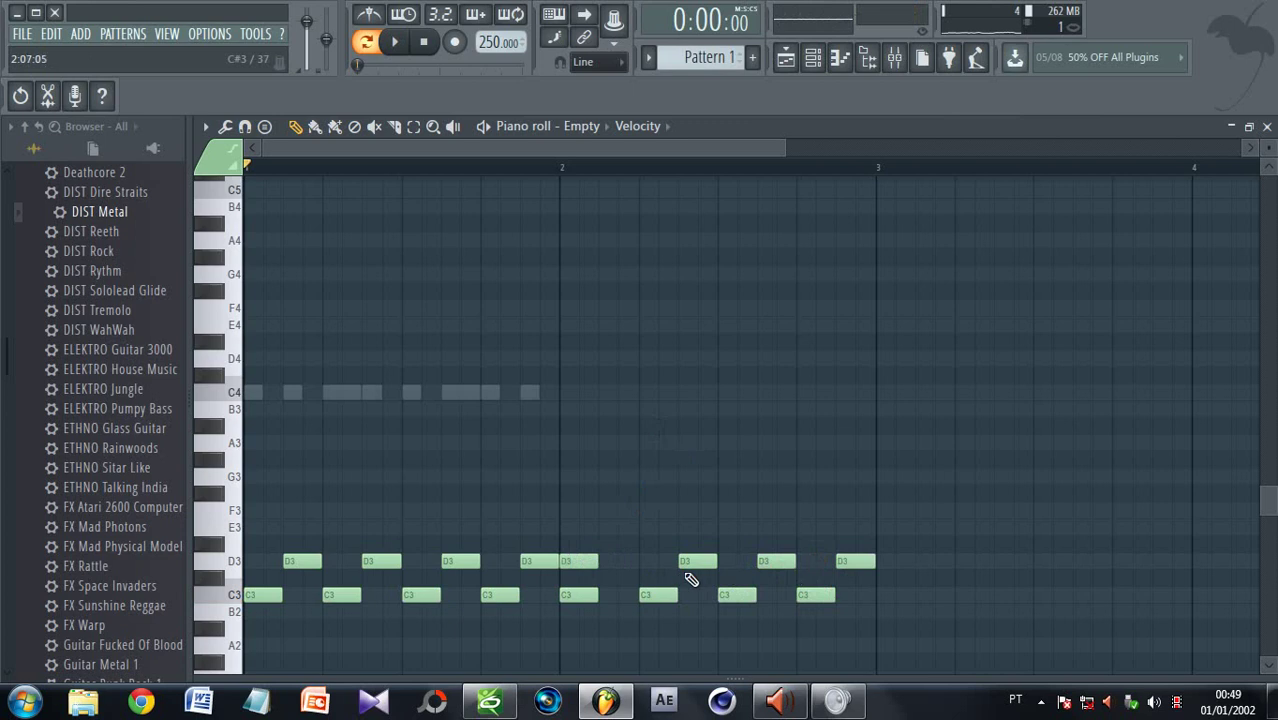
pyautogui.moveTo(677, 563); pyautogui.dragTo(646, 562)
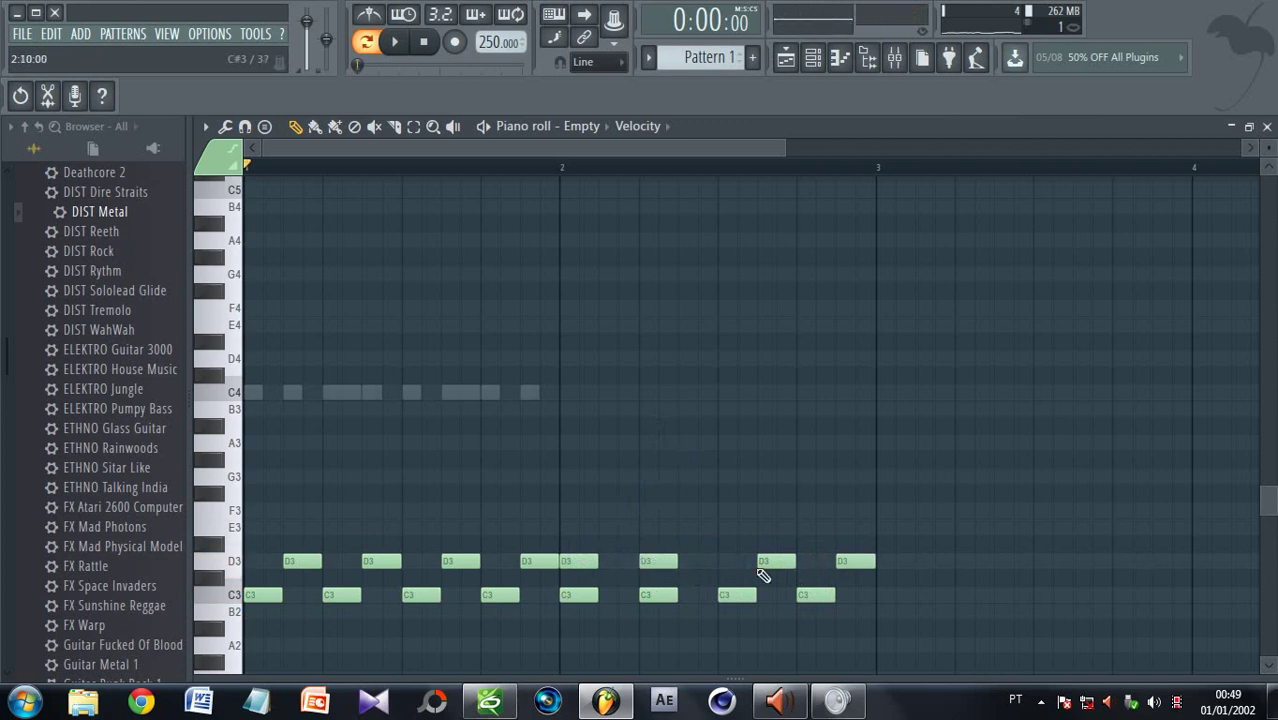
pyautogui.moveTo(765, 562); pyautogui.dragTo(713, 563)
pyautogui.moveTo(846, 561); pyautogui.dragTo(807, 561)
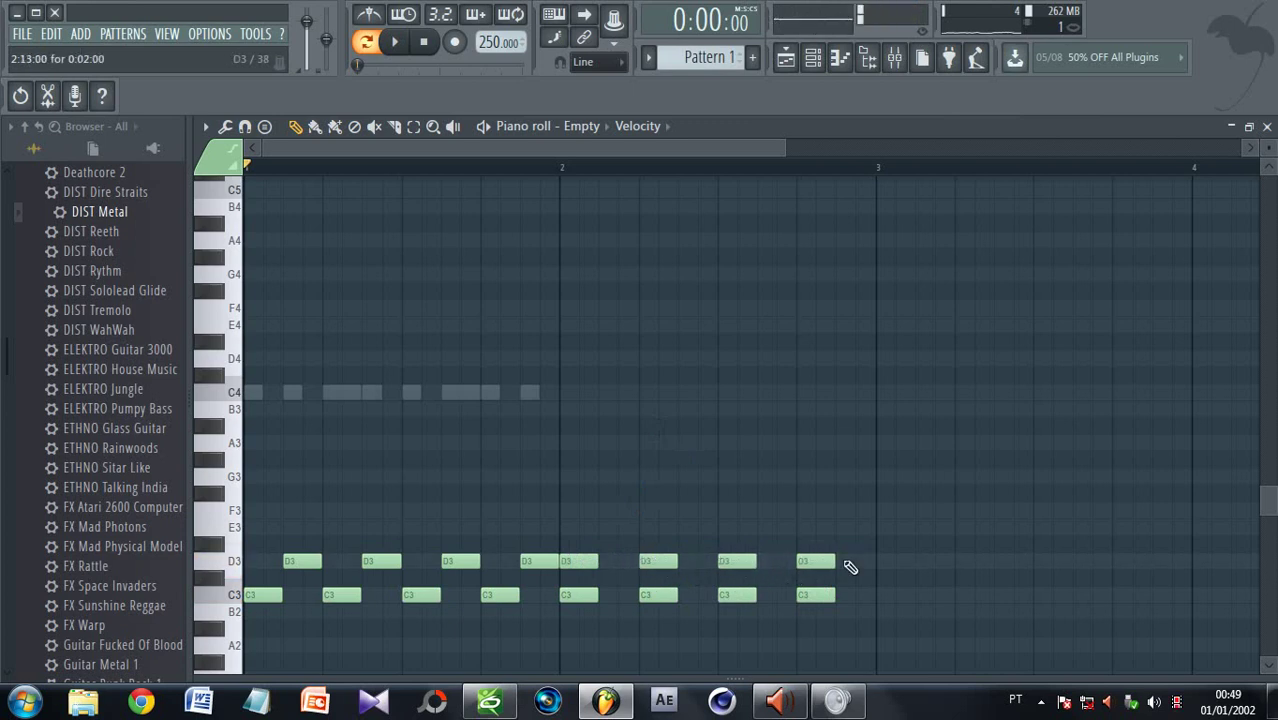
pyautogui.click(849, 563)
pyautogui.click(845, 595)
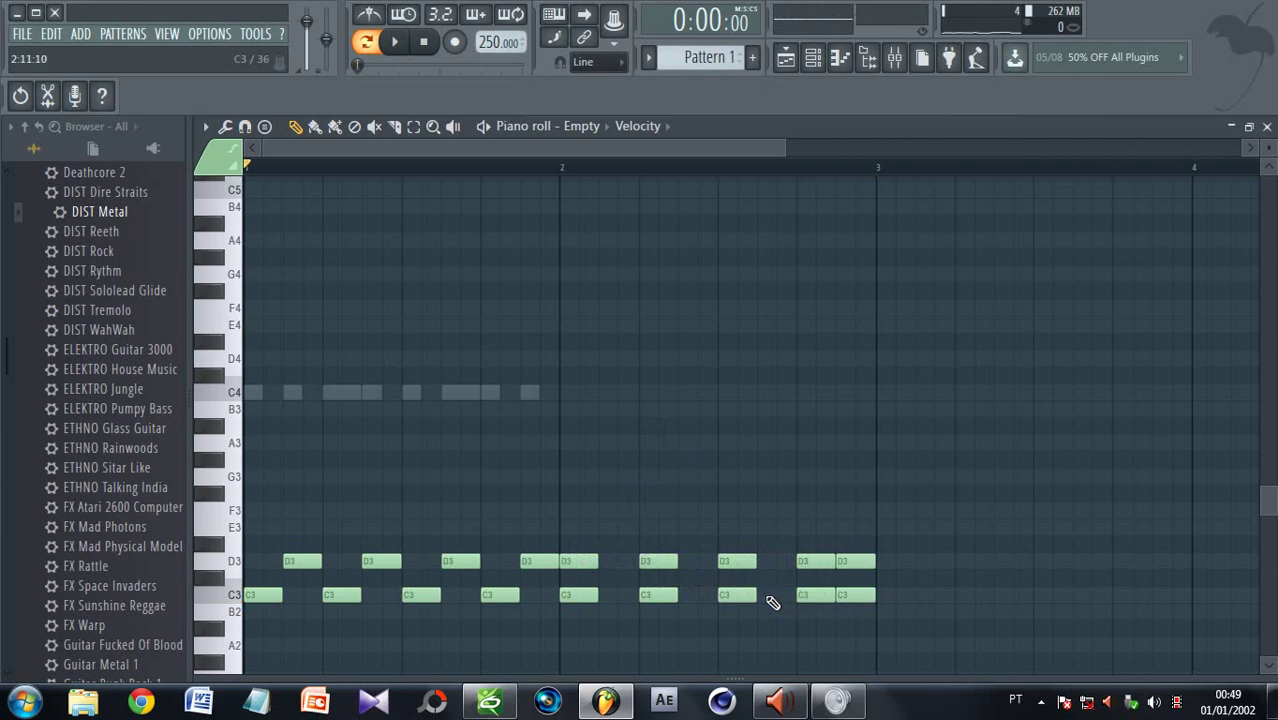
# Fill the gaps in bar 2 with two-step C3 and D3 drum notes on steps 3, 7 and 11
pyautogui.click(771, 597)
pyautogui.click(684, 594)
pyautogui.click(608, 596)
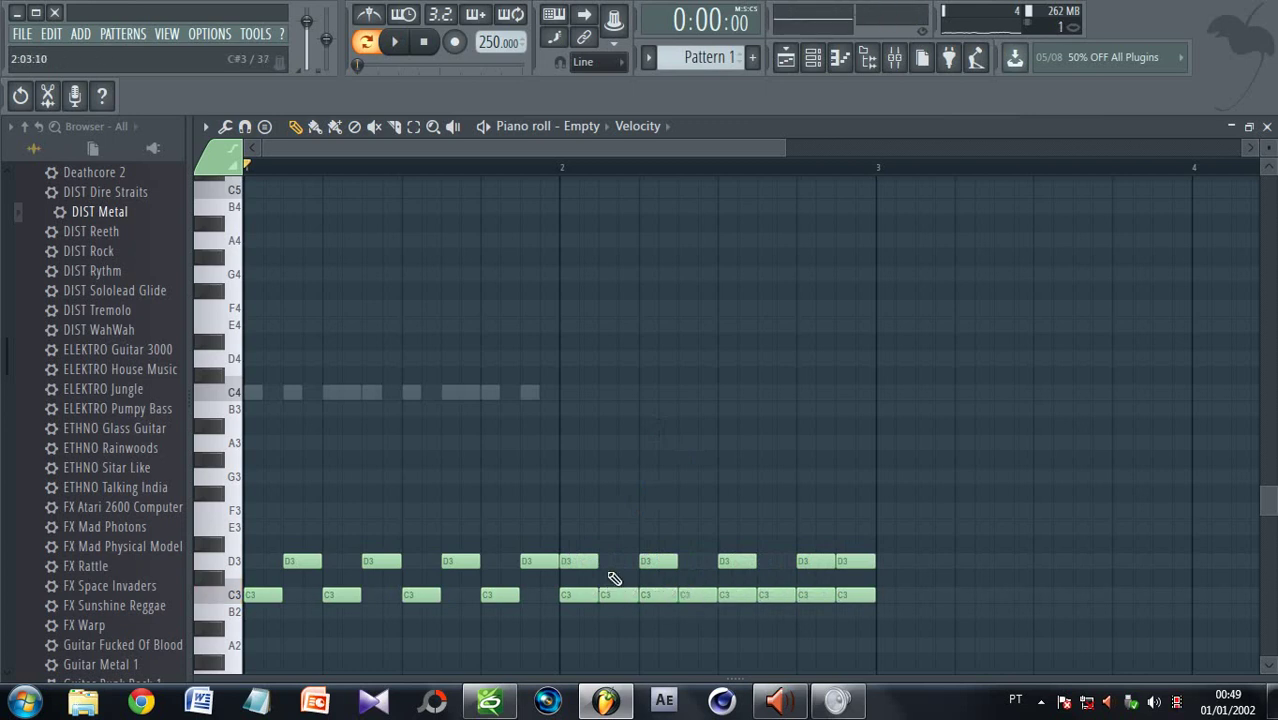
pyautogui.click(615, 562)
pyautogui.click(692, 564)
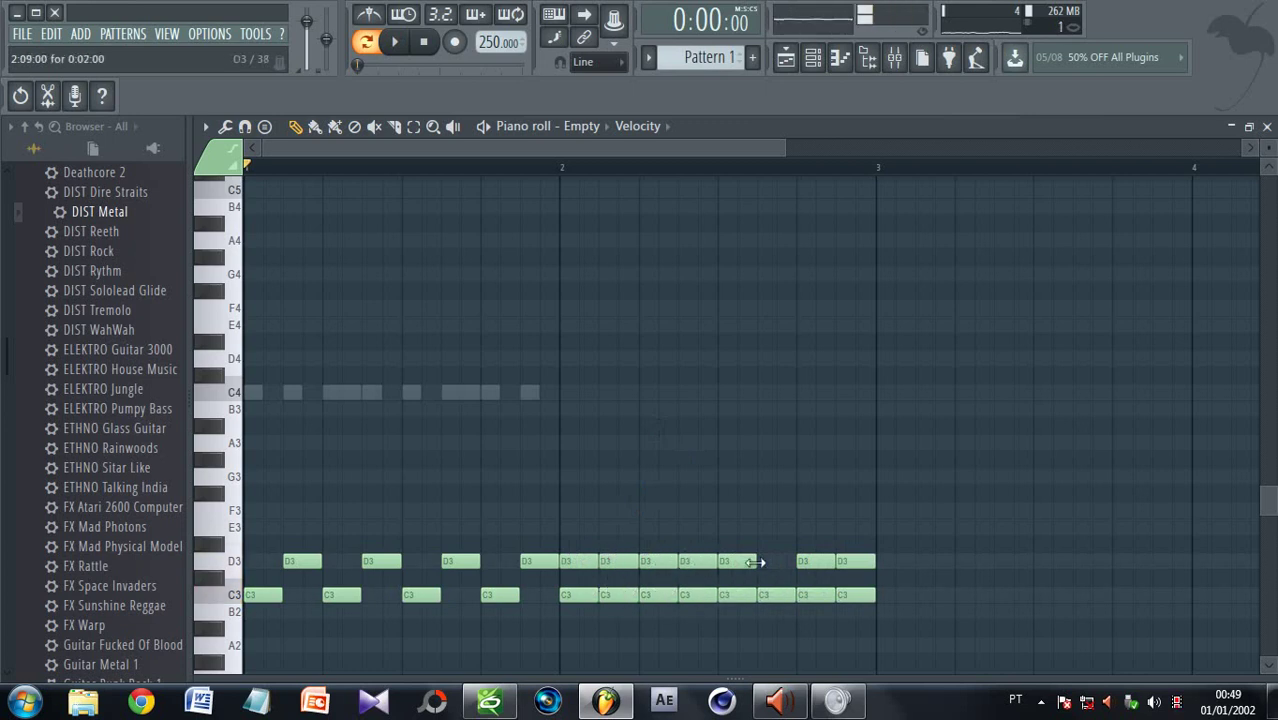
pyautogui.click(765, 563)
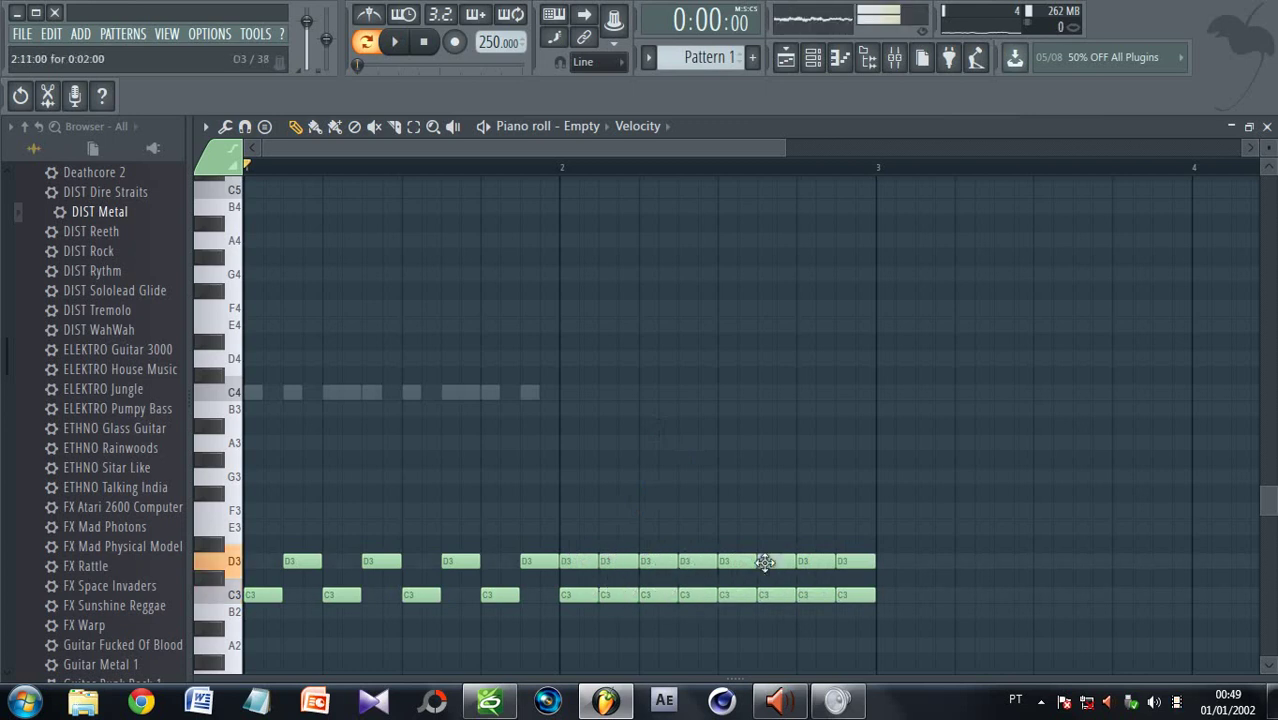
# Switch the piano roll to DIST Metal and start bar 2 with two-step C4 notes on steps 1 and 3, one-step notes on 5 and 7
pyautogui.click(819, 60)
pyautogui.click(819, 60)
pyautogui.click(564, 127)
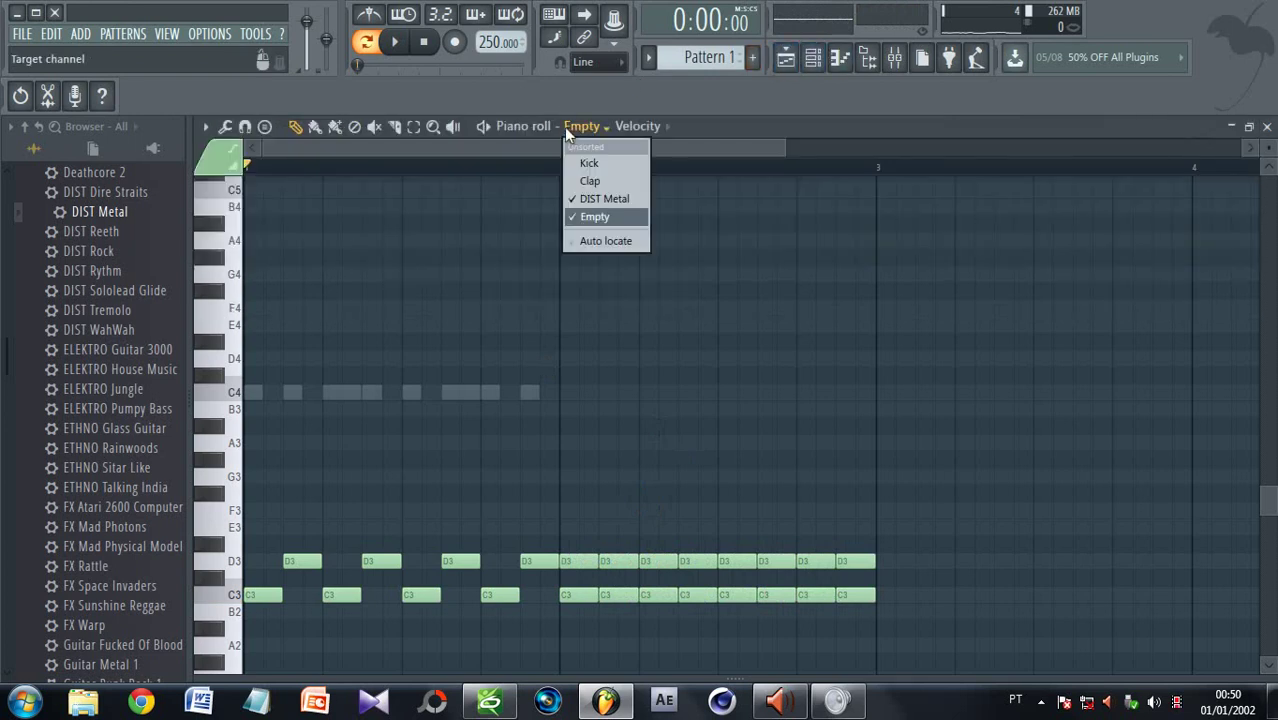
pyautogui.click(604, 196)
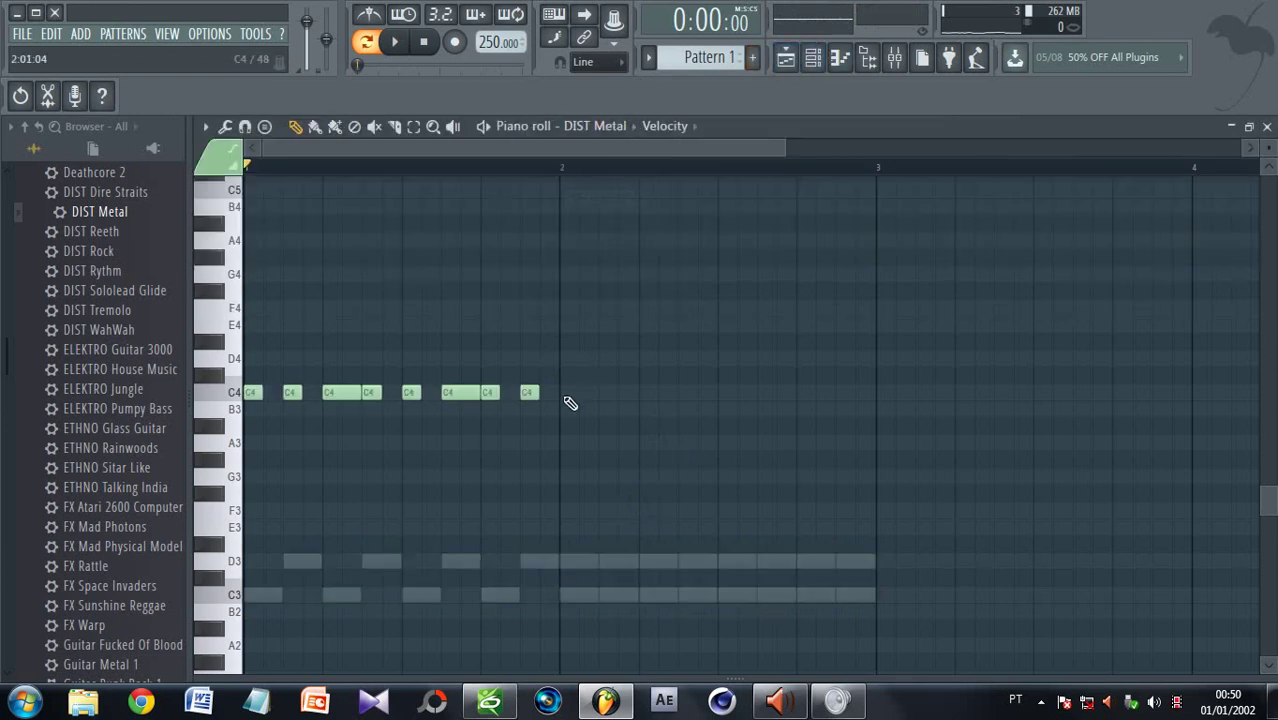
pyautogui.click(575, 394)
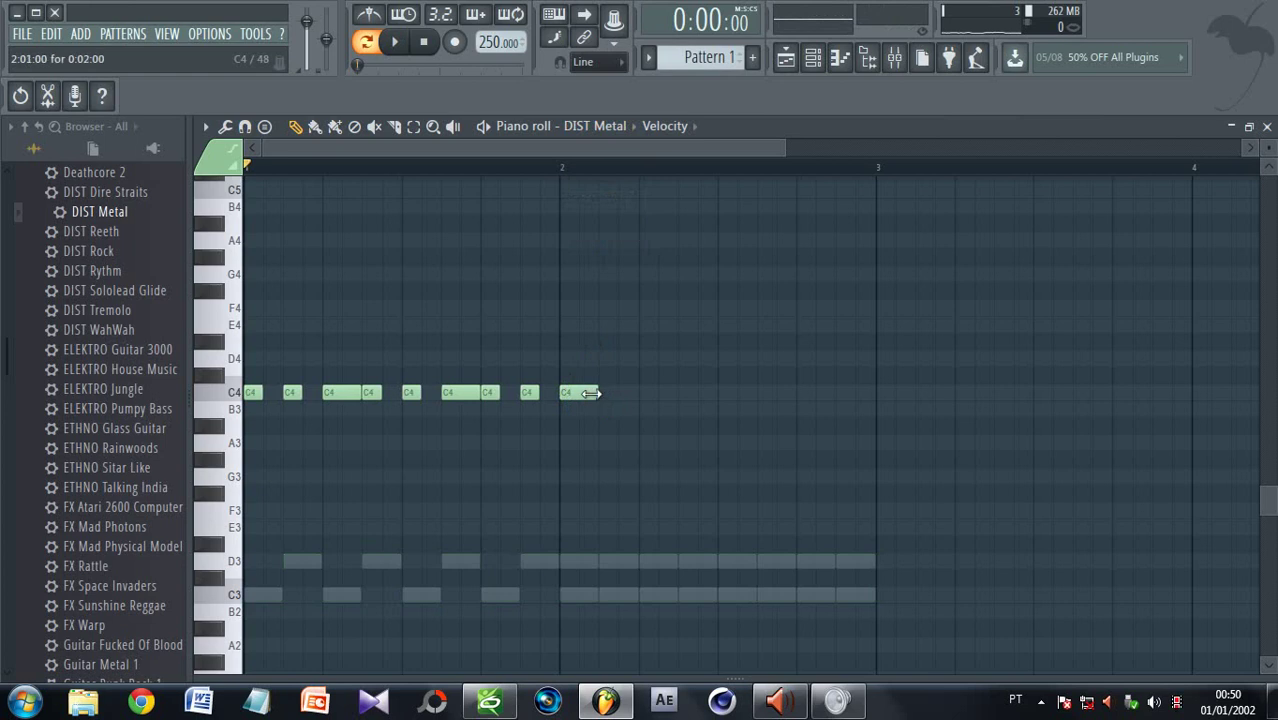
pyautogui.click(606, 392)
pyautogui.click(647, 391)
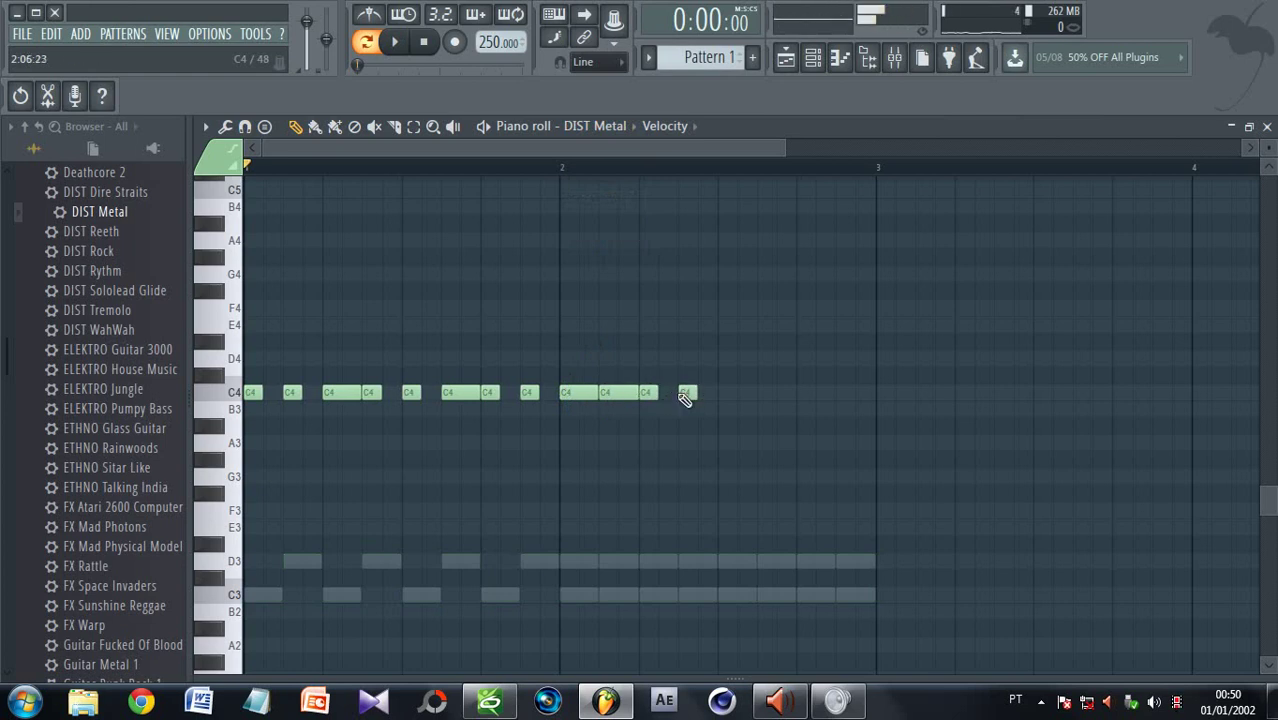
# Finish bar 2 with two-step C4 notes on steps 9 and 11 and one-step notes on 13 and 15, and audition the pattern
pyautogui.click(726, 393)
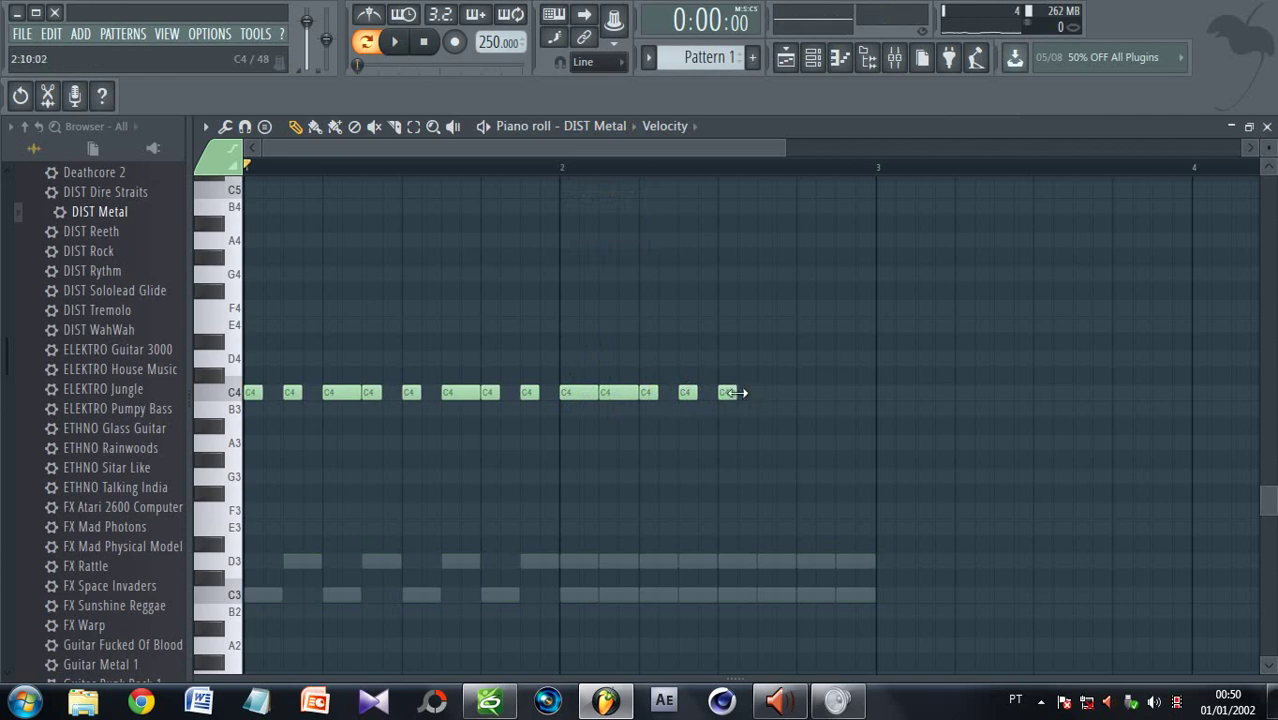
pyautogui.click(776, 393)
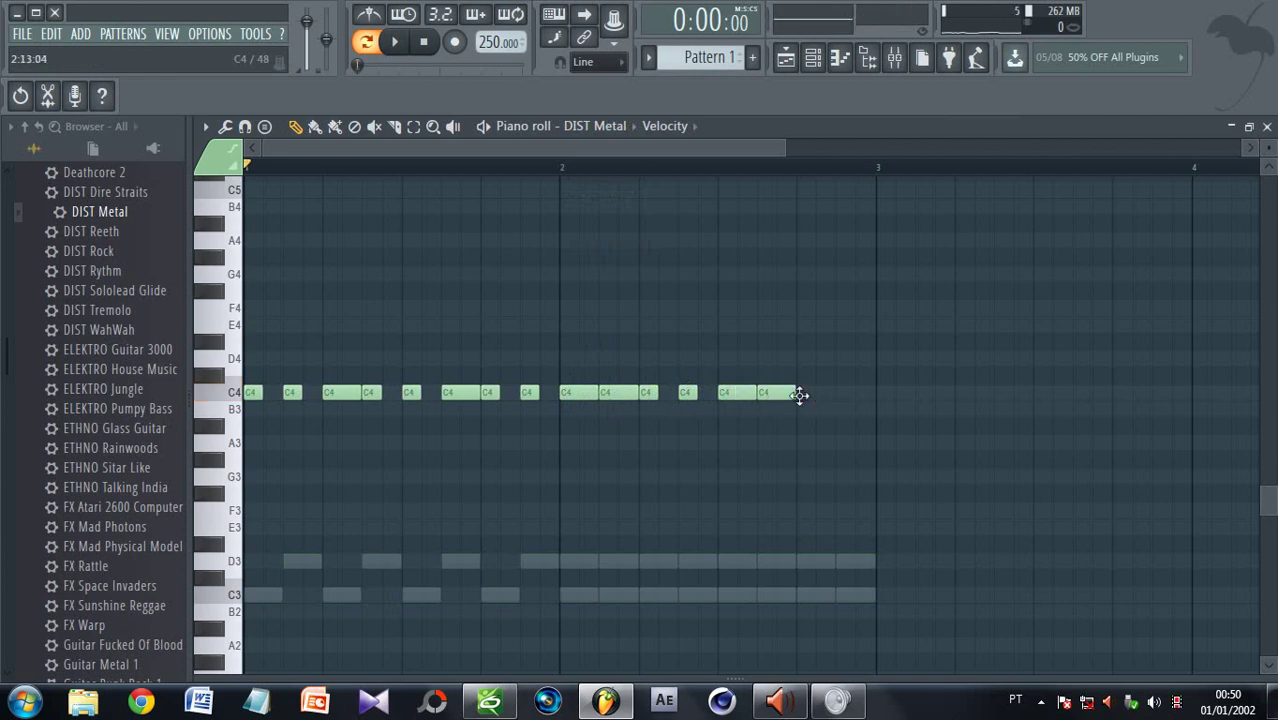
pyautogui.click(810, 393)
pyautogui.click(845, 393)
pyautogui.click(398, 43)
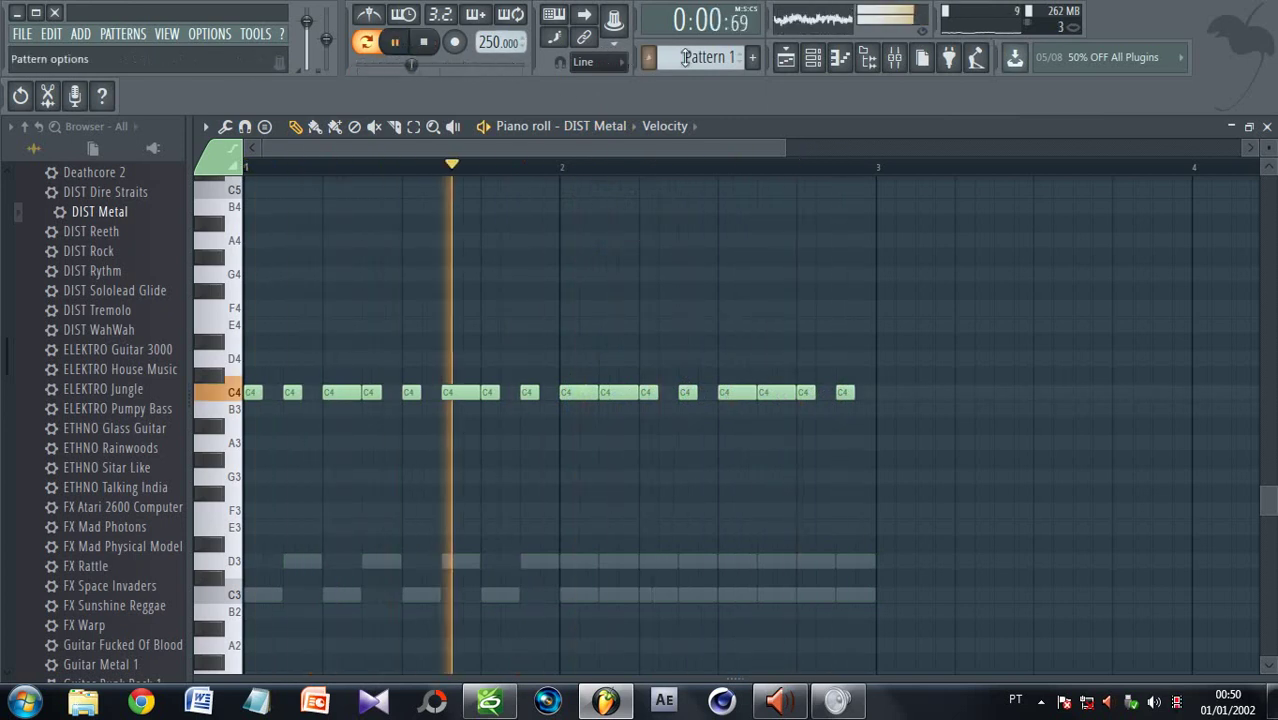
pyautogui.click(428, 43)
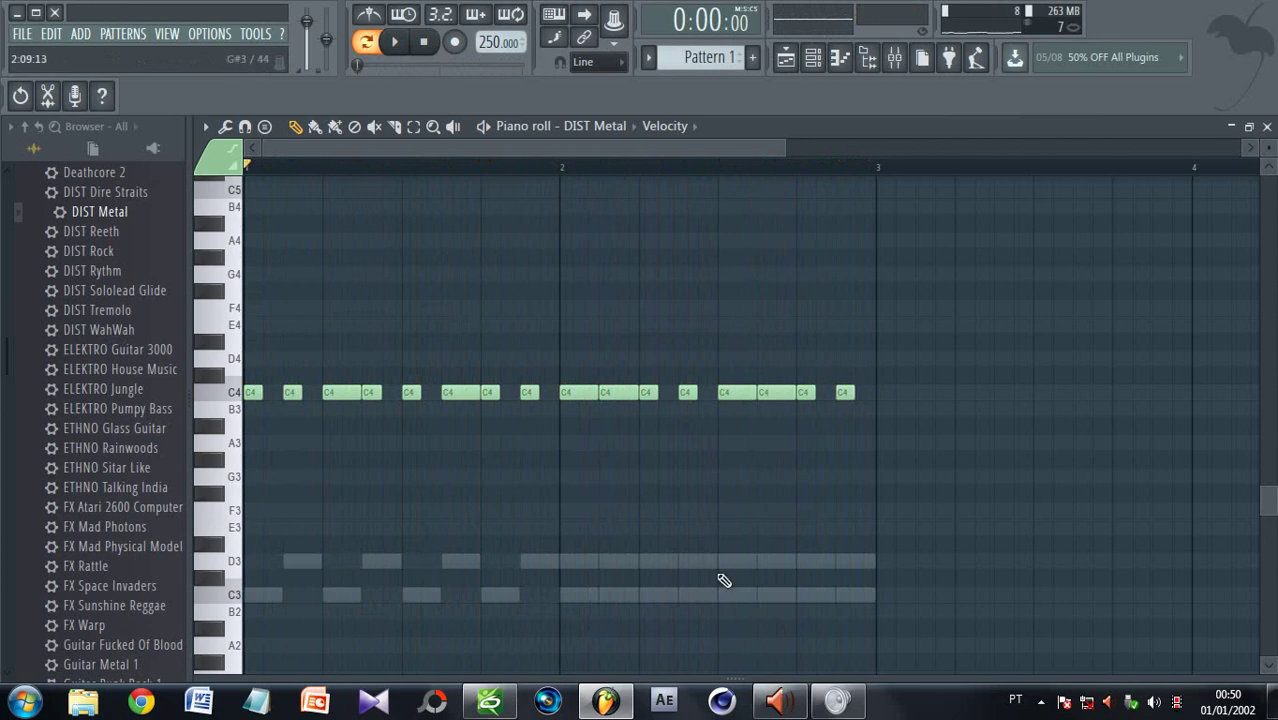
# Collapse the FL Slayer presets in the browser and expand the FPC presets
pyautogui.moveTo(629, 706)
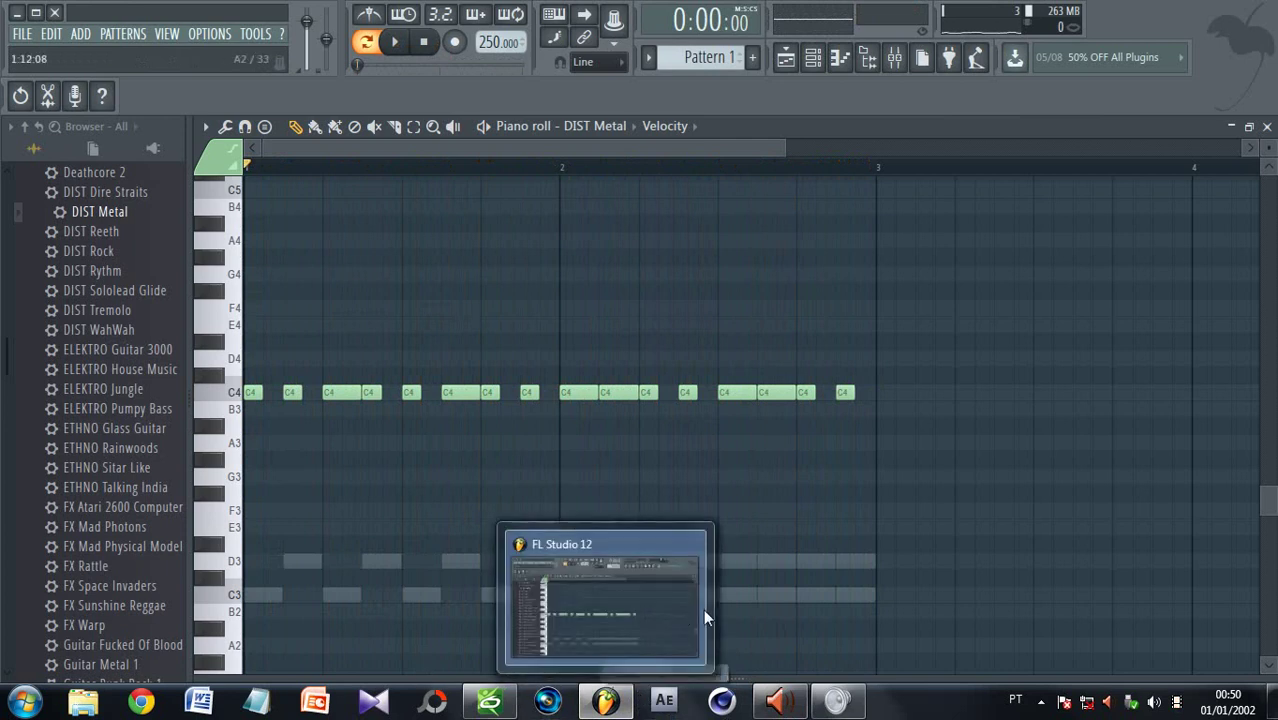
pyautogui.scroll(3, 5, 350)
pyautogui.scroll(10, 5, 350)
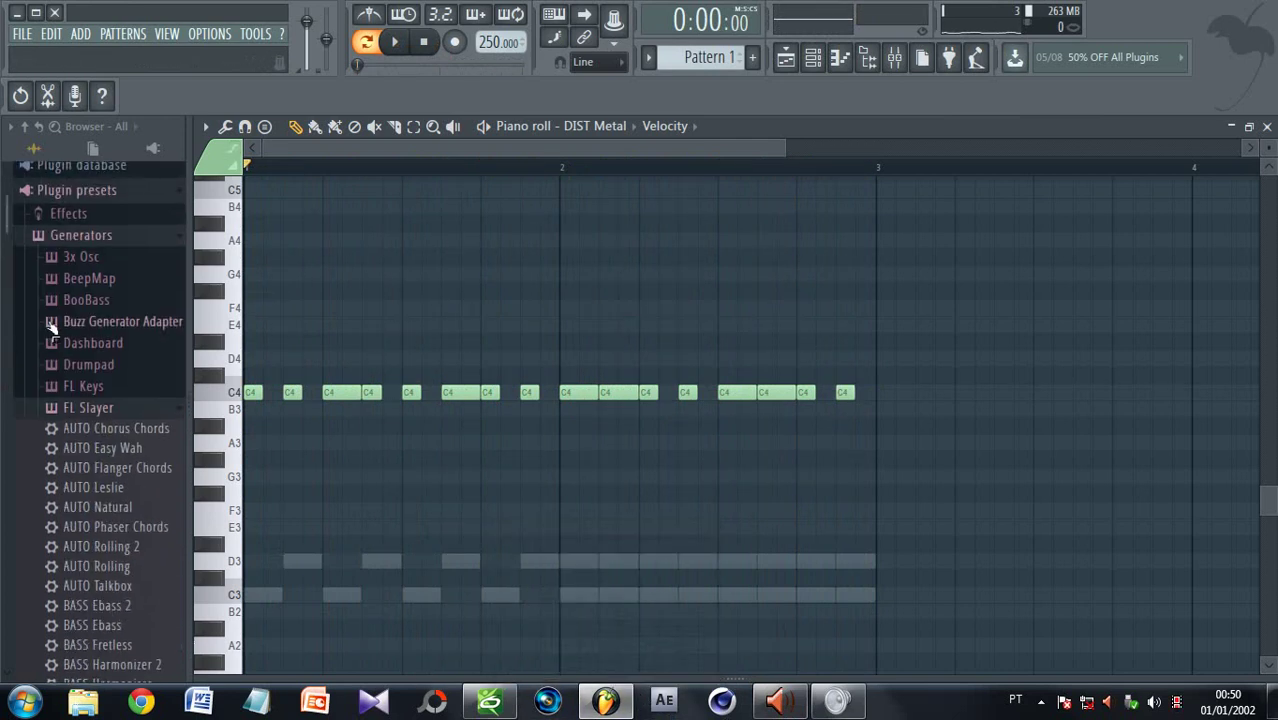
pyautogui.click(104, 409)
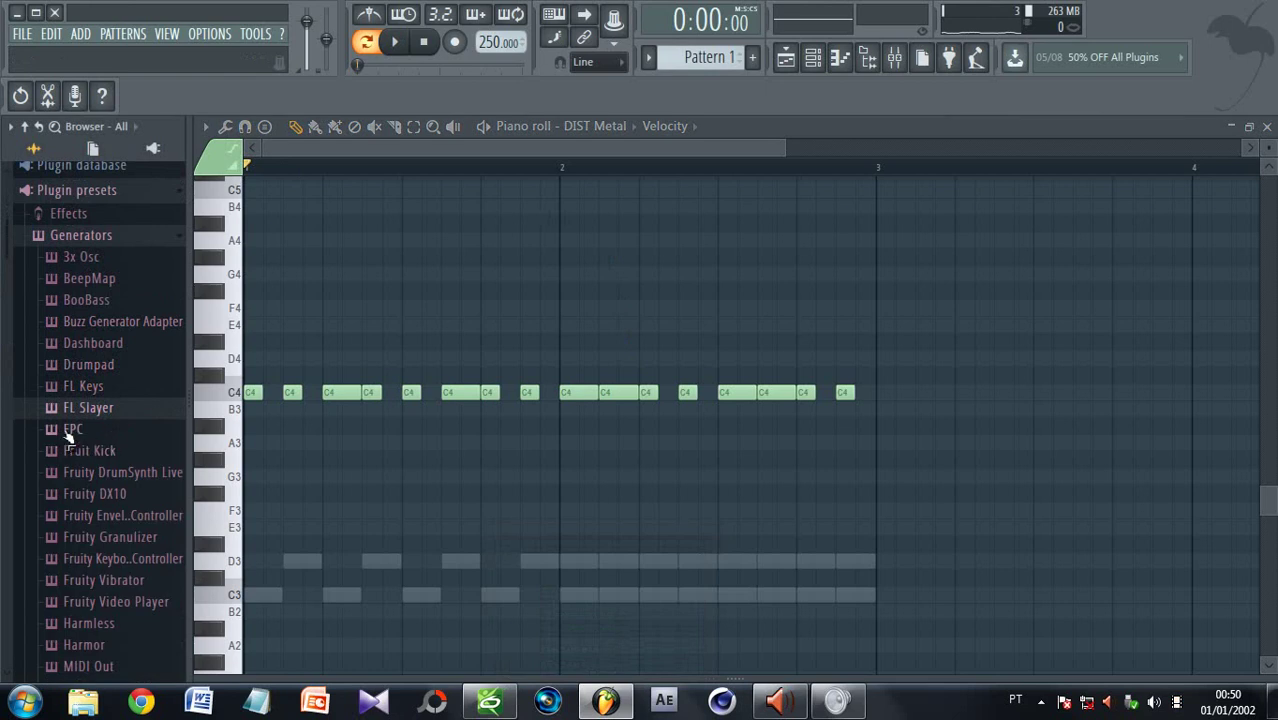
pyautogui.click(108, 432)
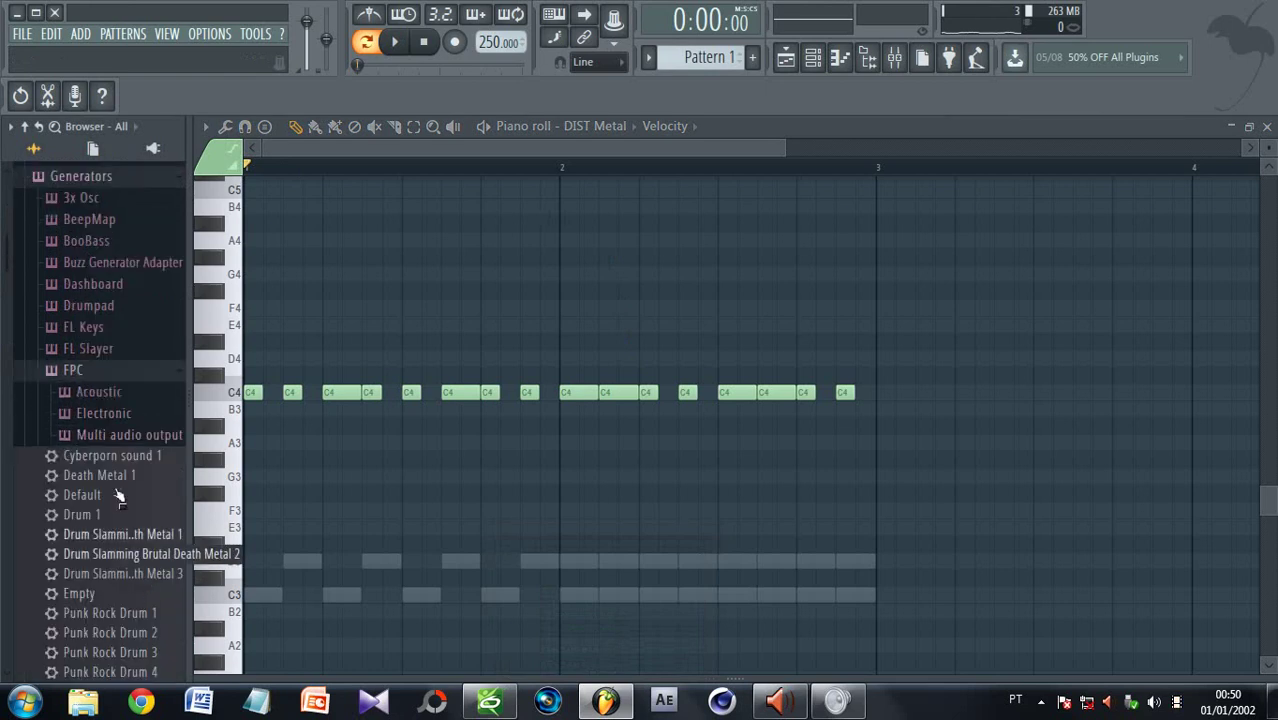
# Open the Empty channel's FPC and load the GSReal Kick sample onto pad 2 (C3)
pyautogui.click(812, 57)
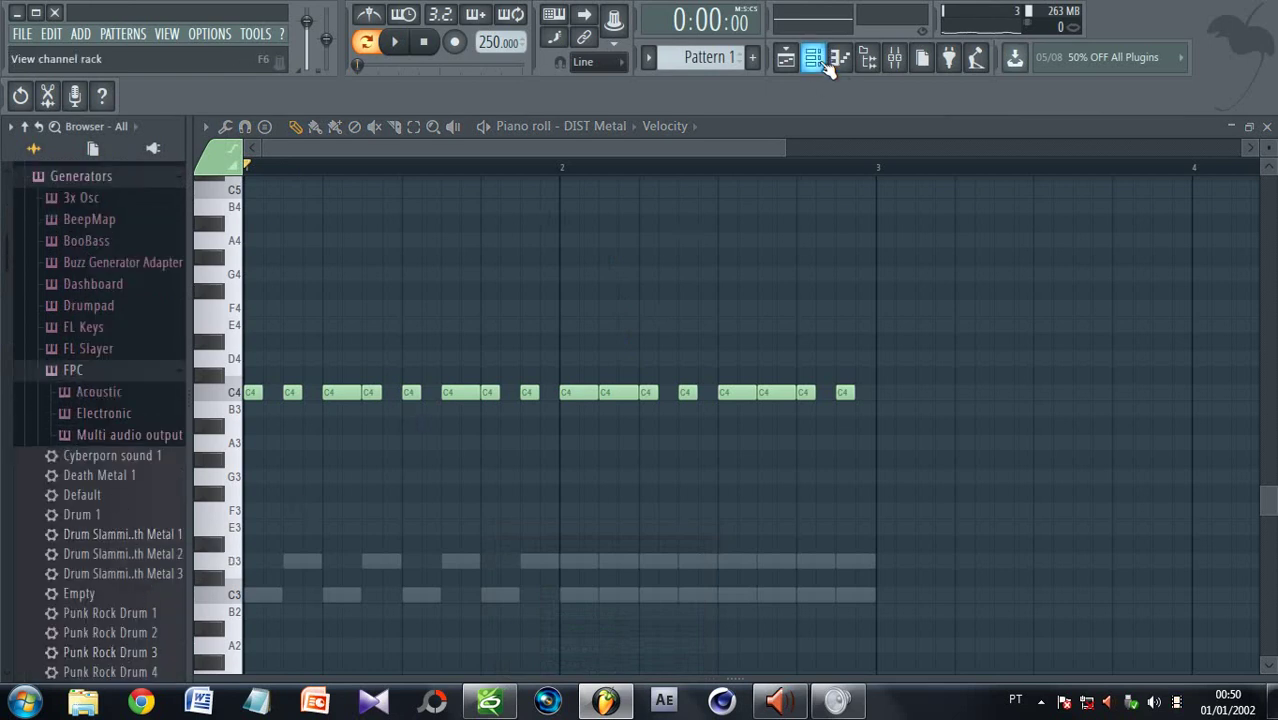
pyautogui.click(334, 260)
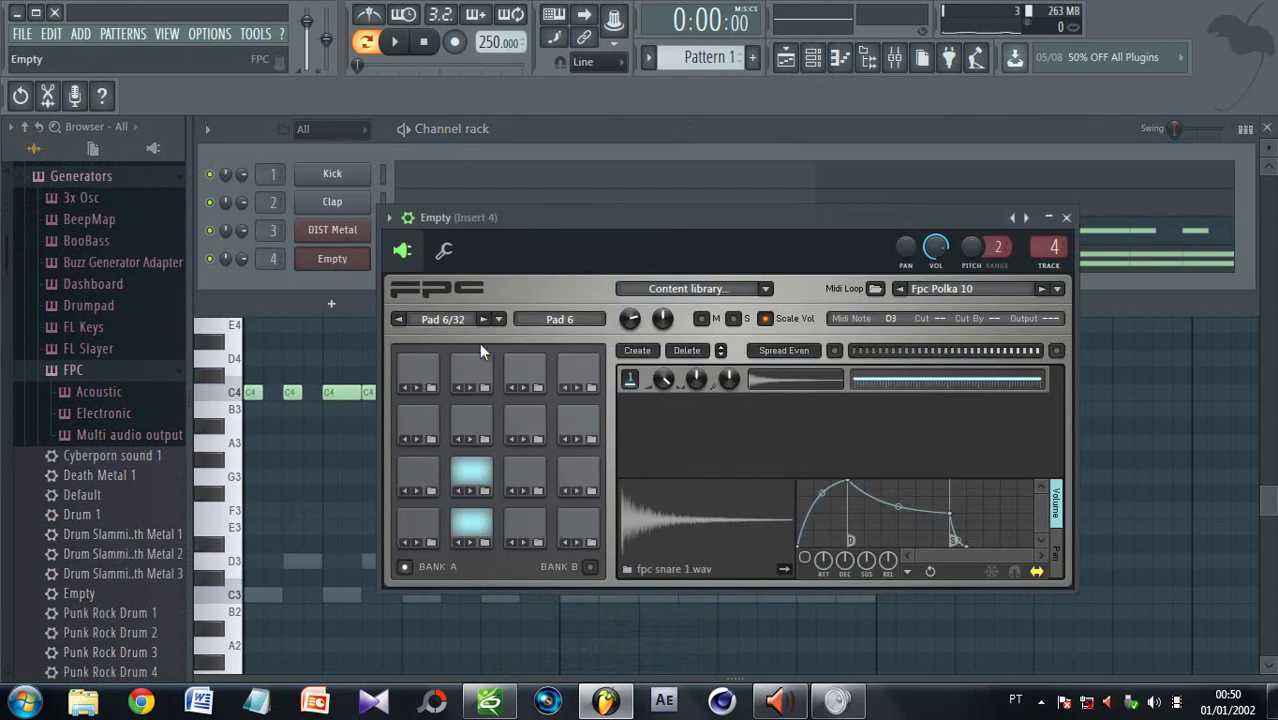
pyautogui.click(470, 521)
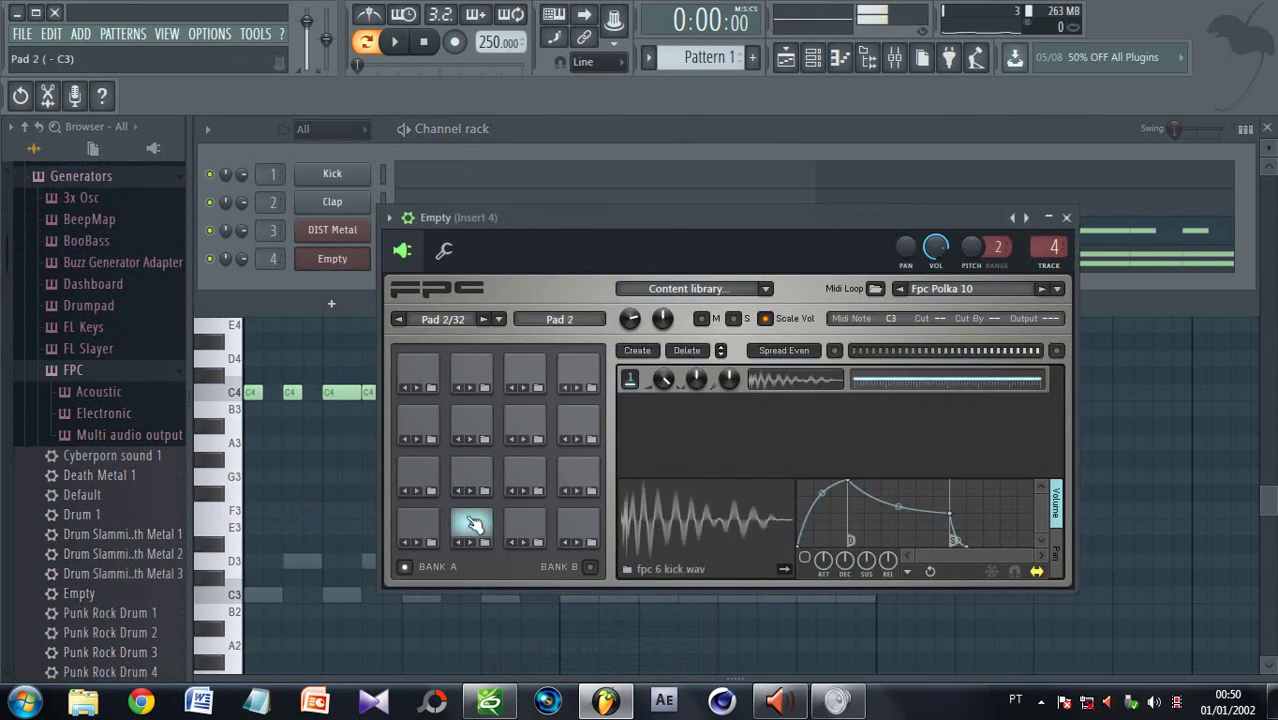
pyautogui.click(627, 569)
pyautogui.moveTo(727, 146); pyautogui.dragTo(727, 296)
pyautogui.click(310, 205)
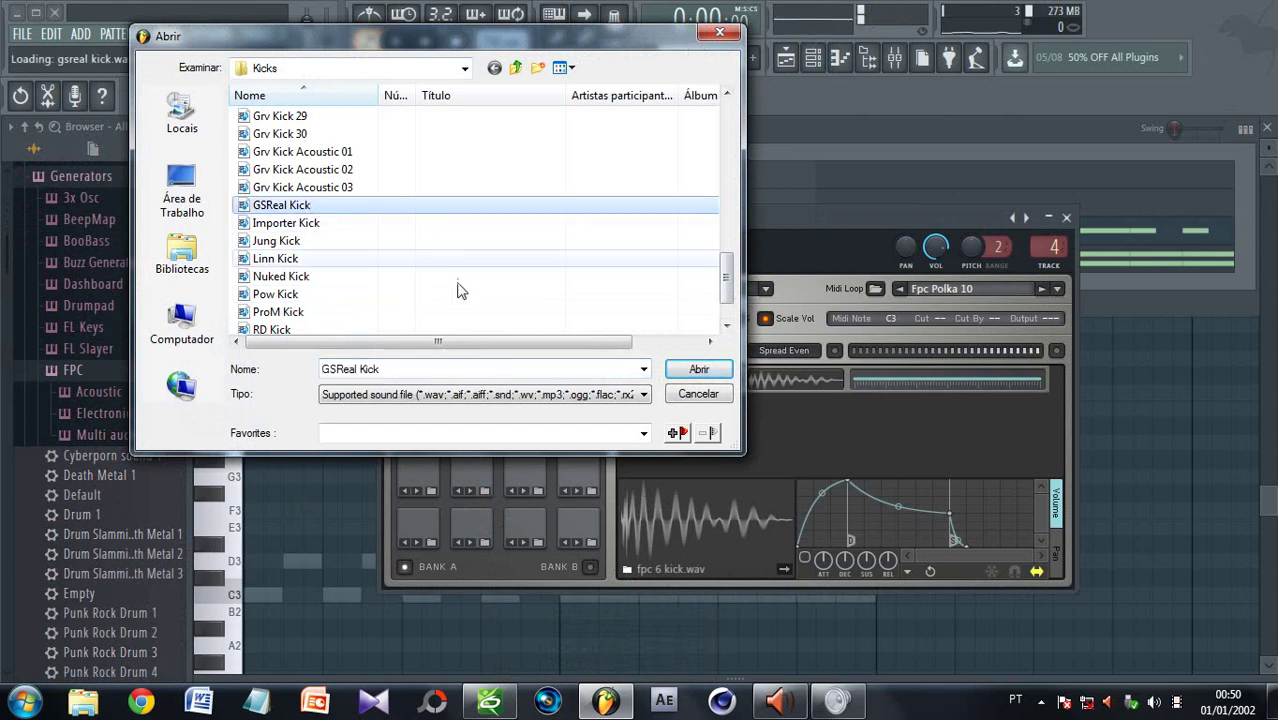
pyautogui.click(699, 369)
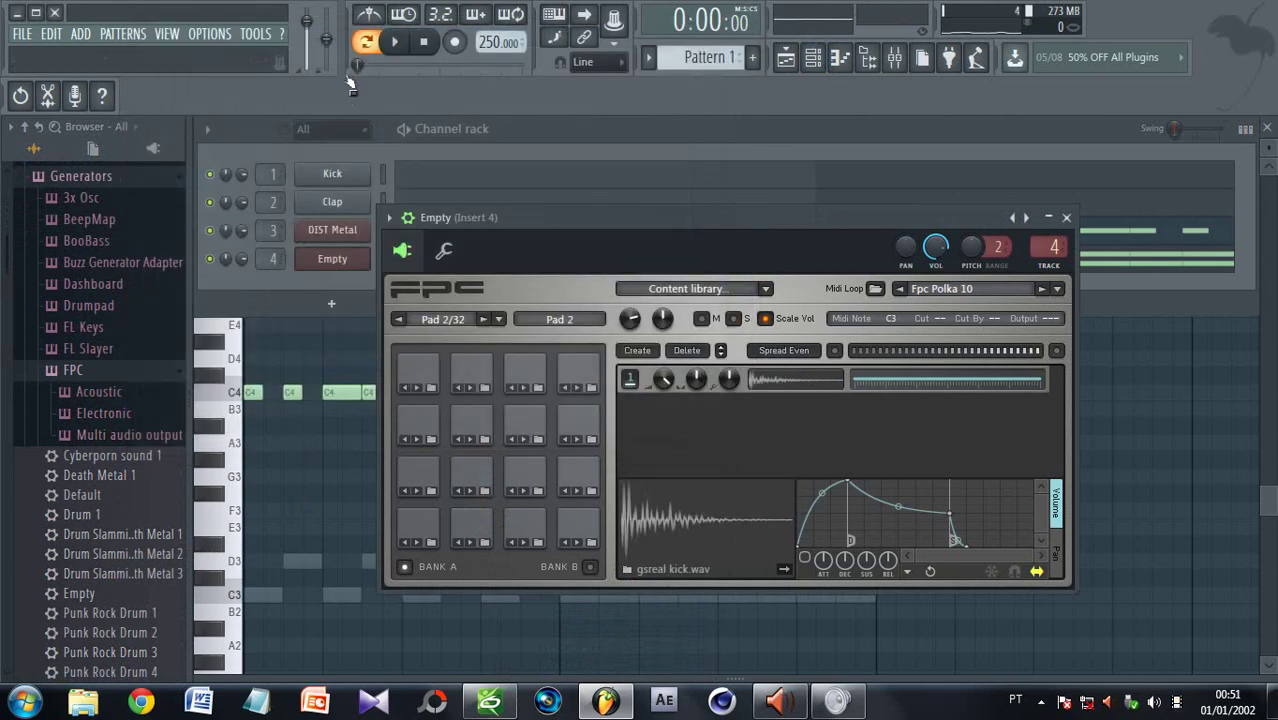
# Play the pattern with the DIST Metal channel muted, select FPC pad 6 (D3) and stop playback
pyautogui.click(396, 43)
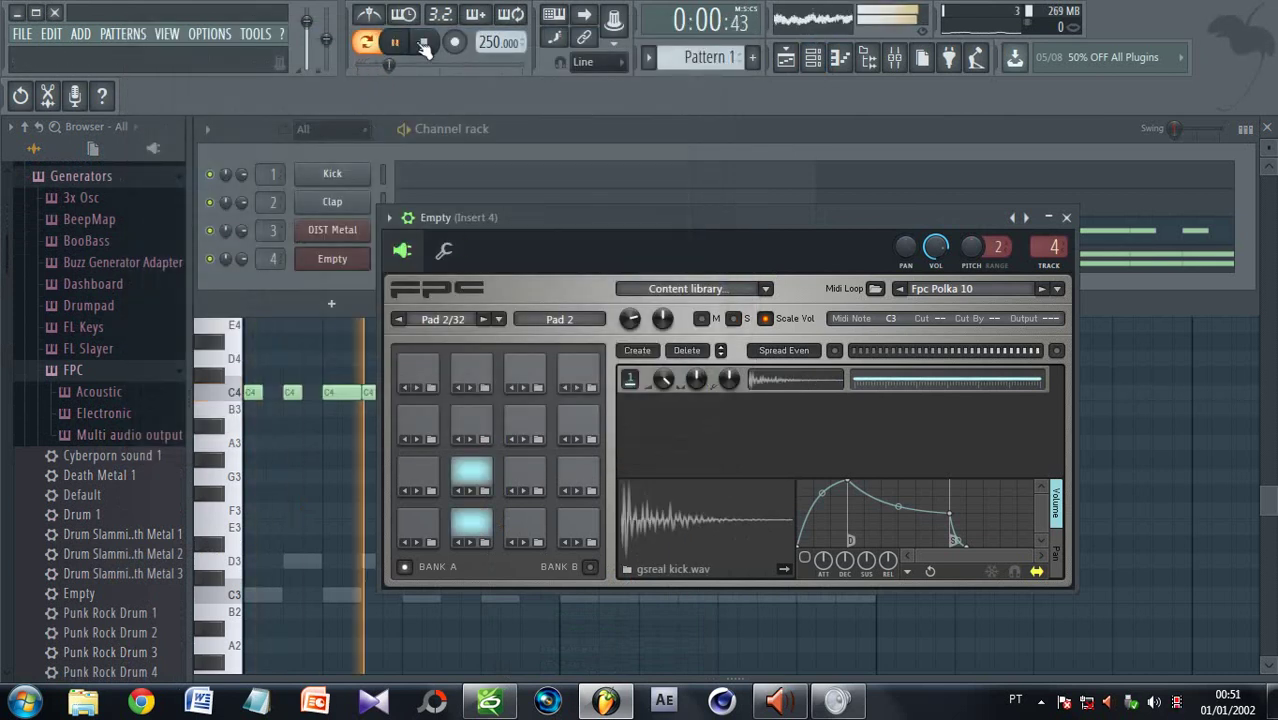
pyautogui.click(211, 231)
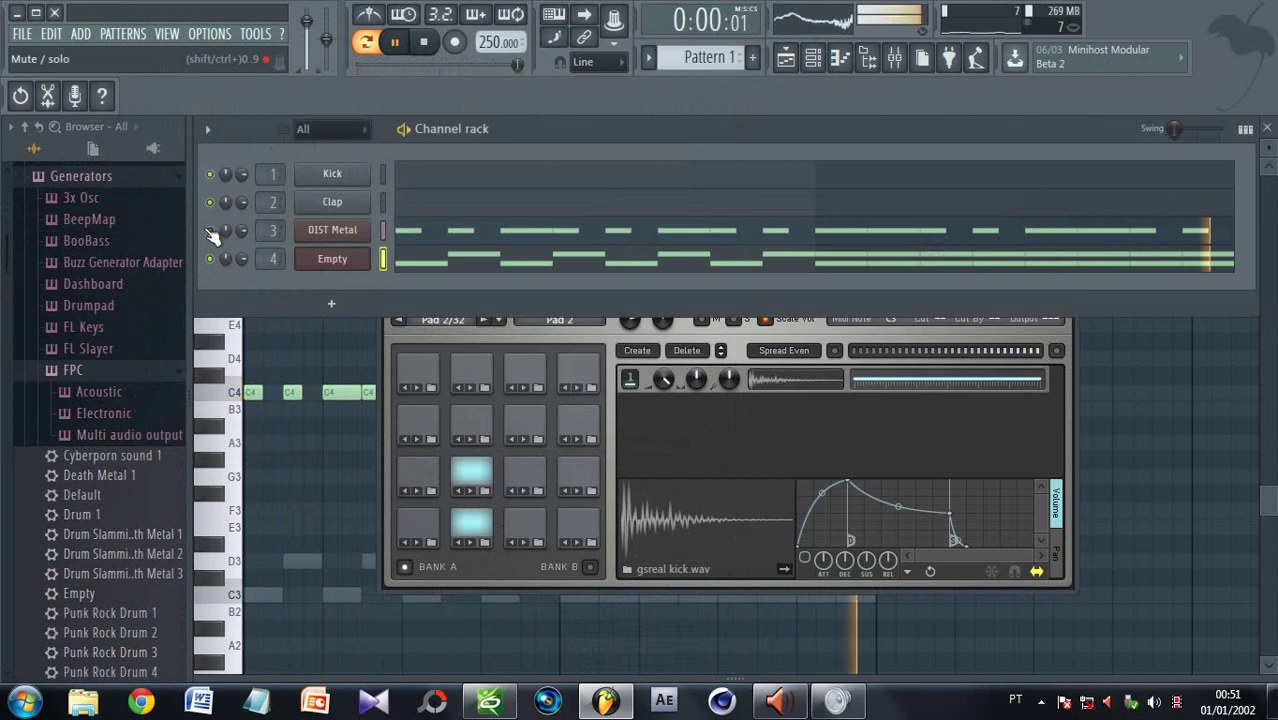
pyautogui.click(485, 477)
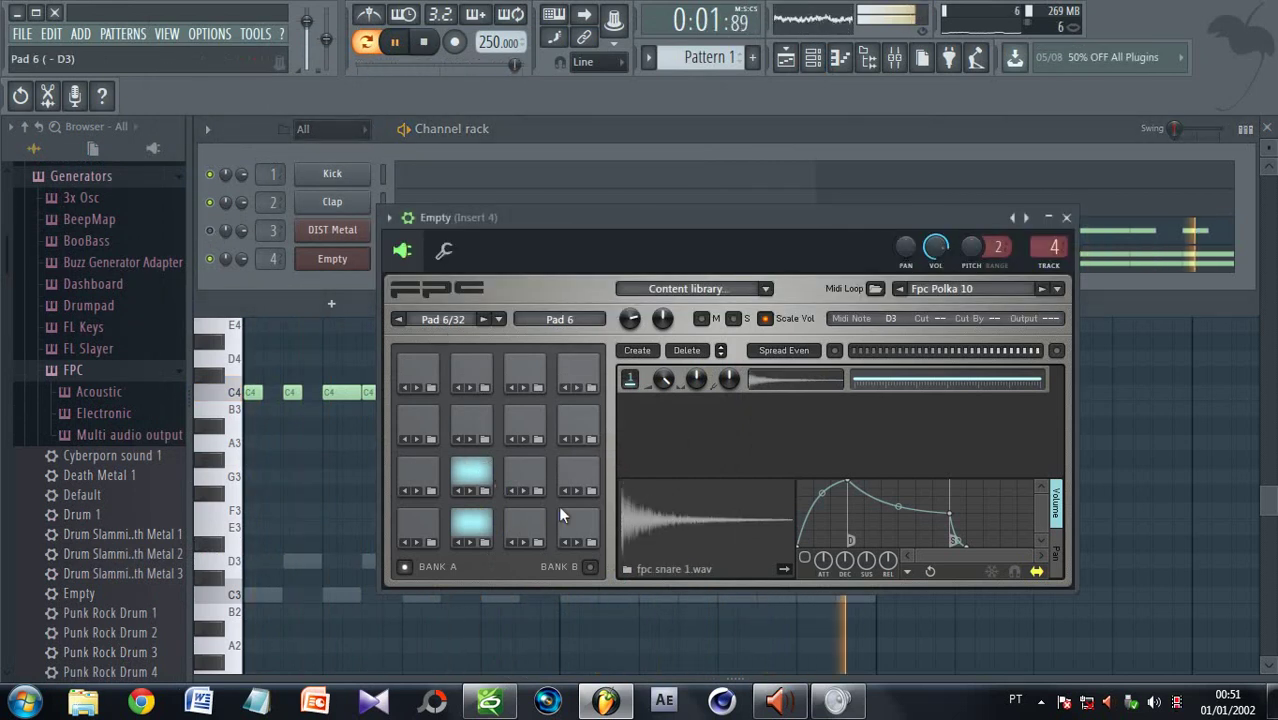
pyautogui.click(423, 42)
# Audition FPC Snare 2 and FPC Snare 3 in the Snares folder and load FPC Snare 2 onto pad 6
pyautogui.click(627, 570)
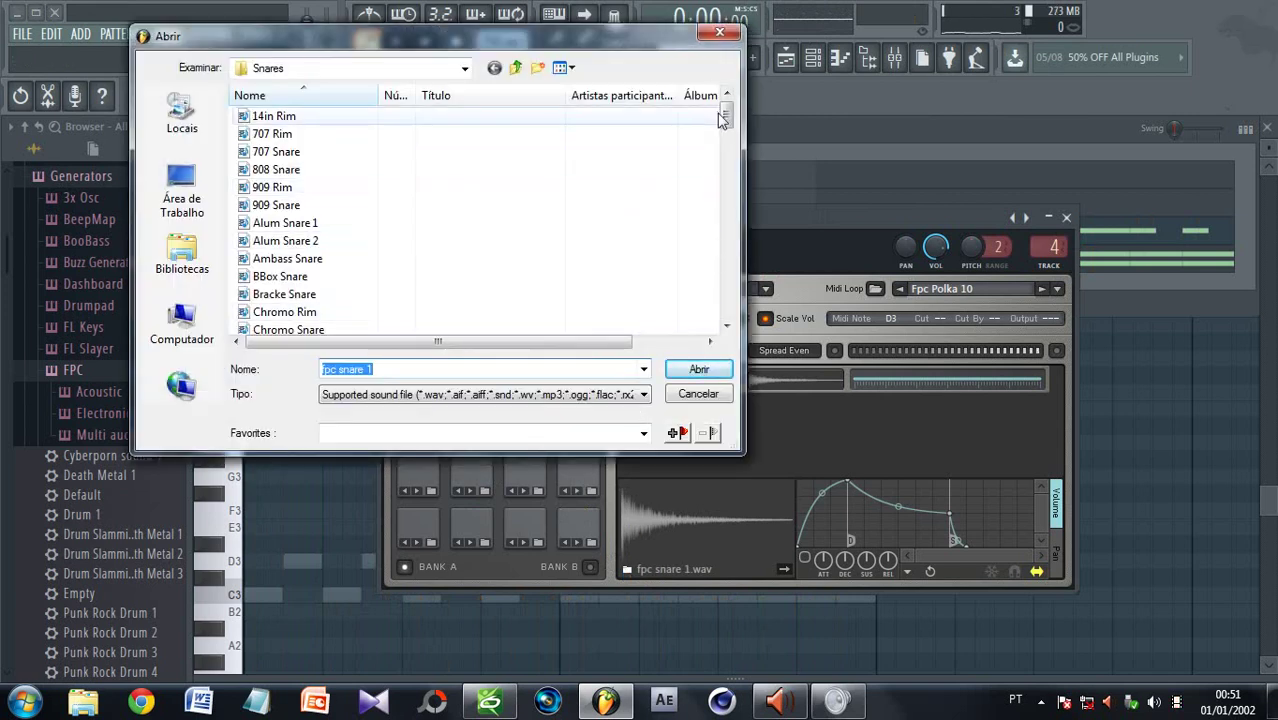
pyautogui.moveTo(727, 117); pyautogui.dragTo(730, 156)
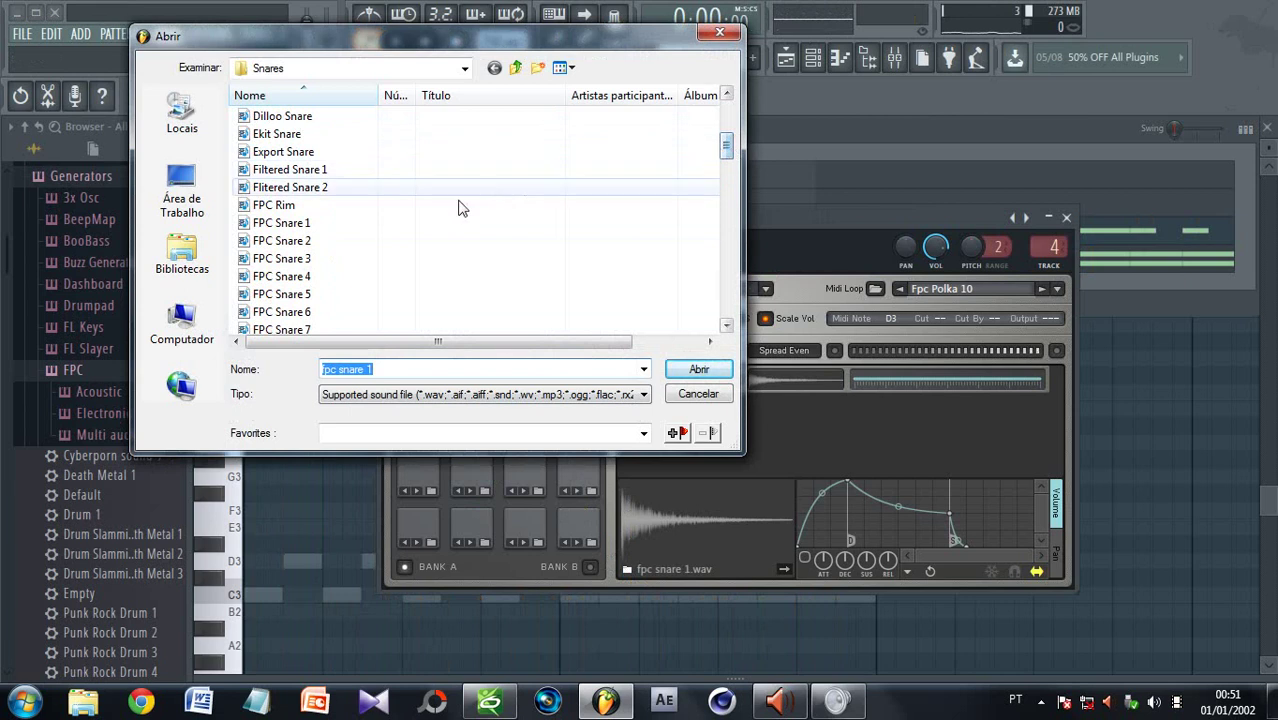
pyautogui.click(433, 236)
pyautogui.click(414, 242)
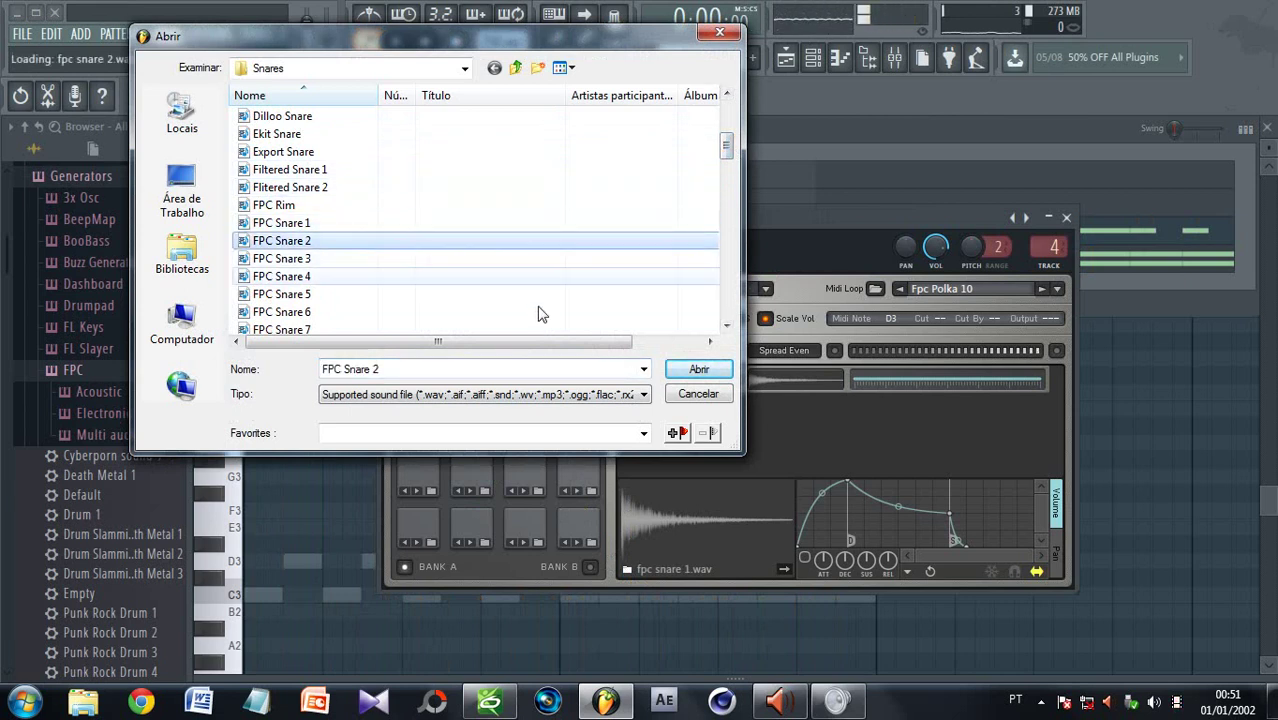
pyautogui.click(332, 260)
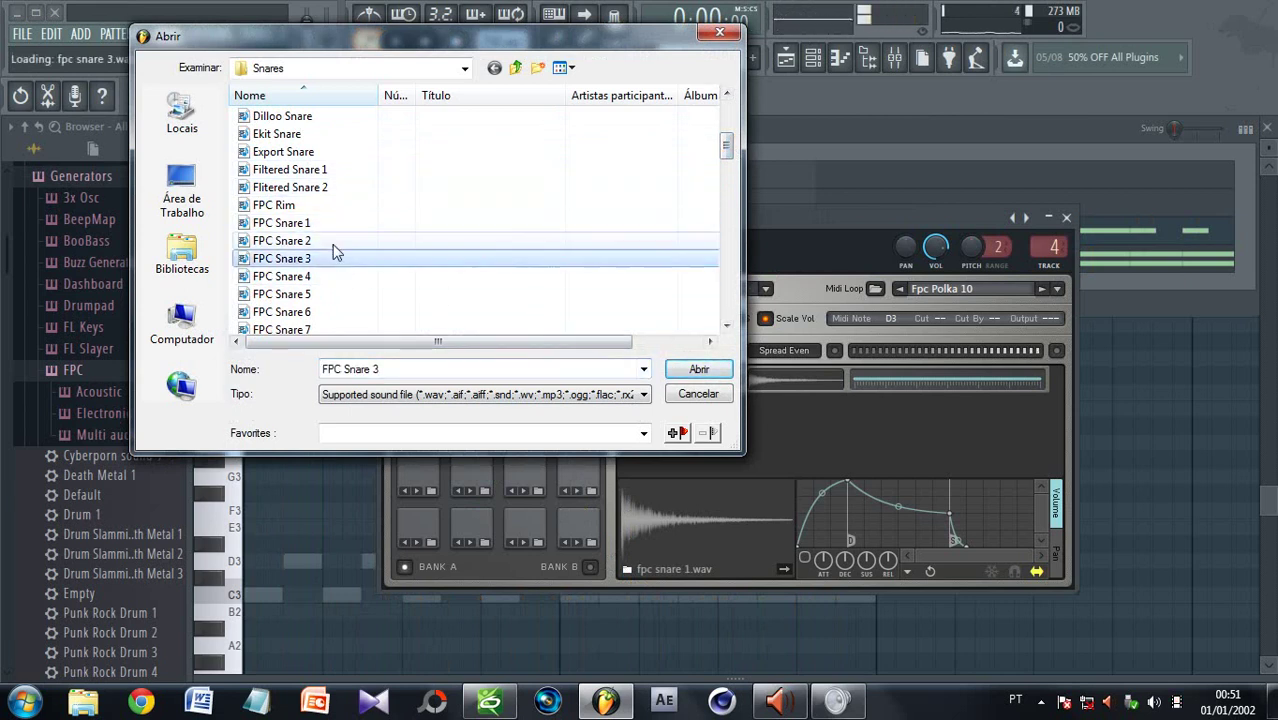
pyautogui.click(332, 244)
pyautogui.click(676, 367)
# Audition the drums alone, unmute the DIST Metal channel and briefly play the full pattern
pyautogui.click(395, 41)
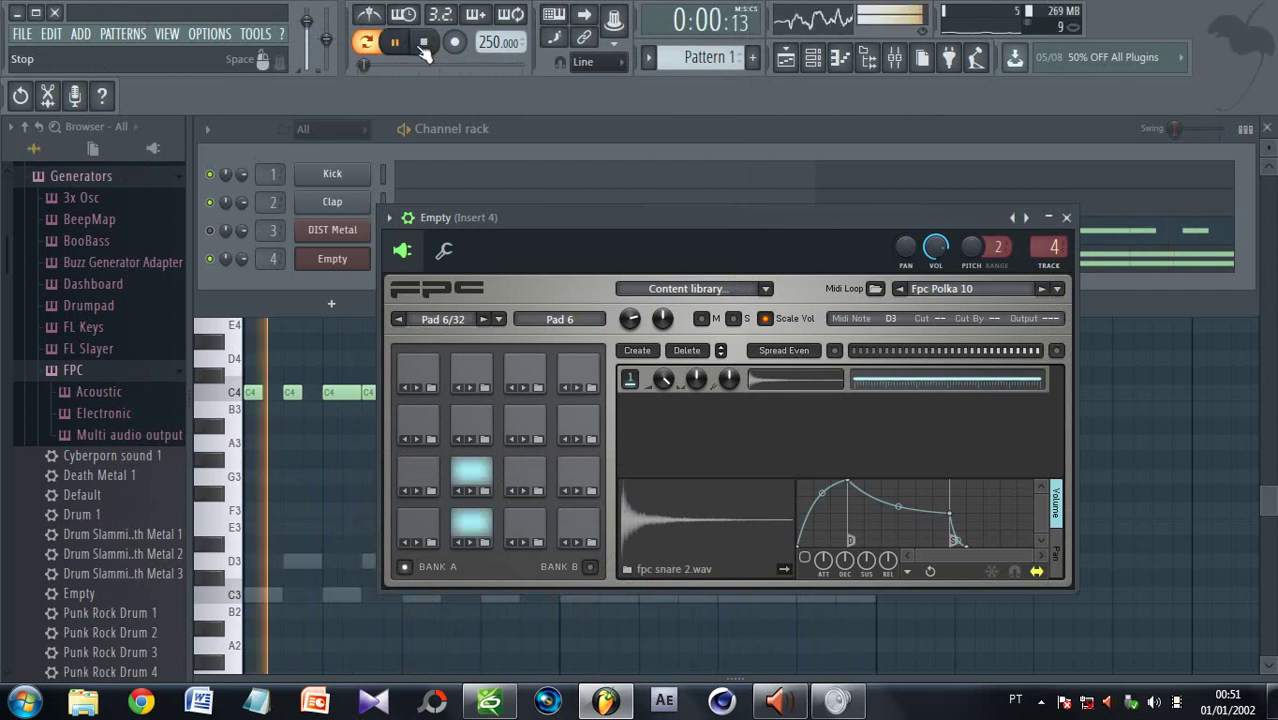
pyautogui.click(424, 43)
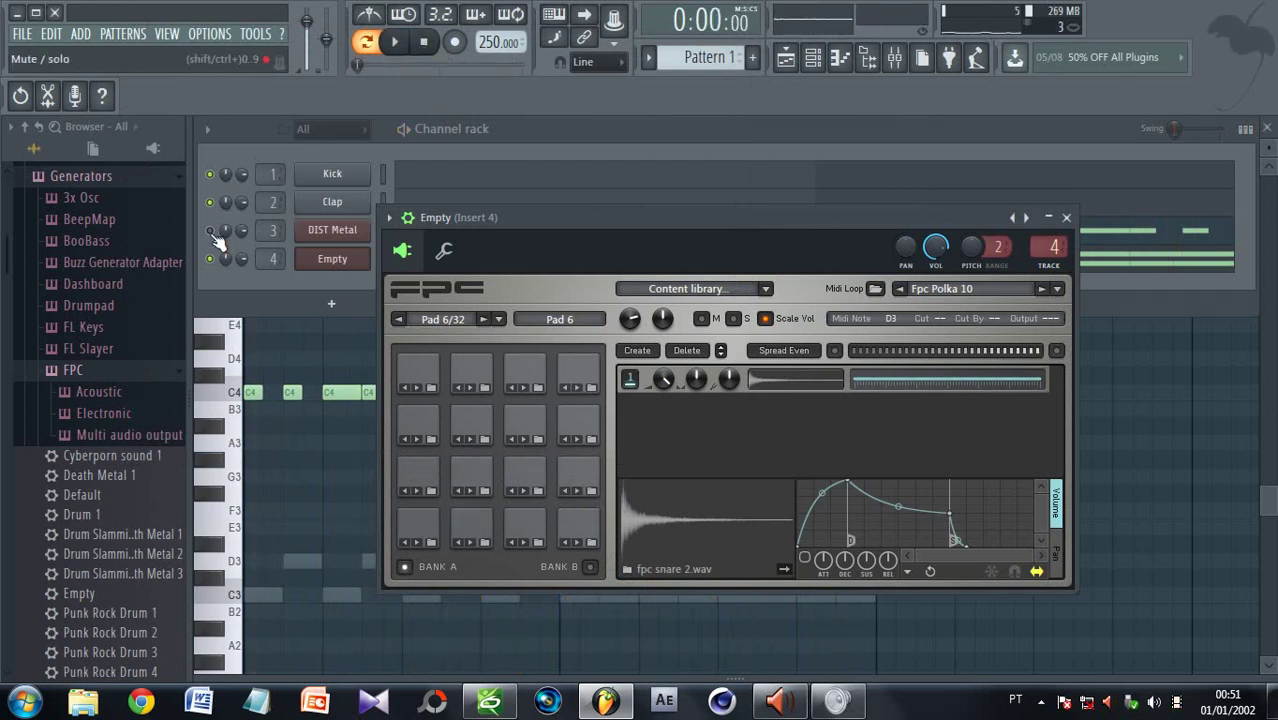
pyautogui.click(218, 243)
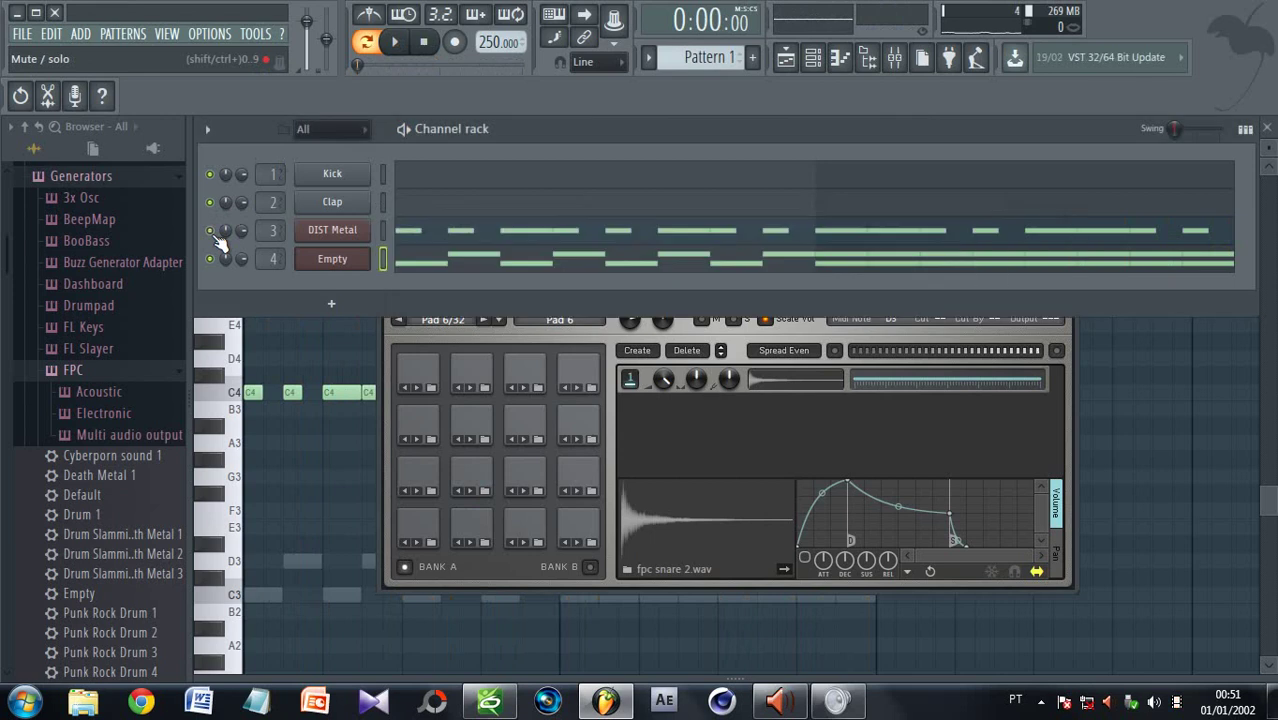
pyautogui.click(407, 45)
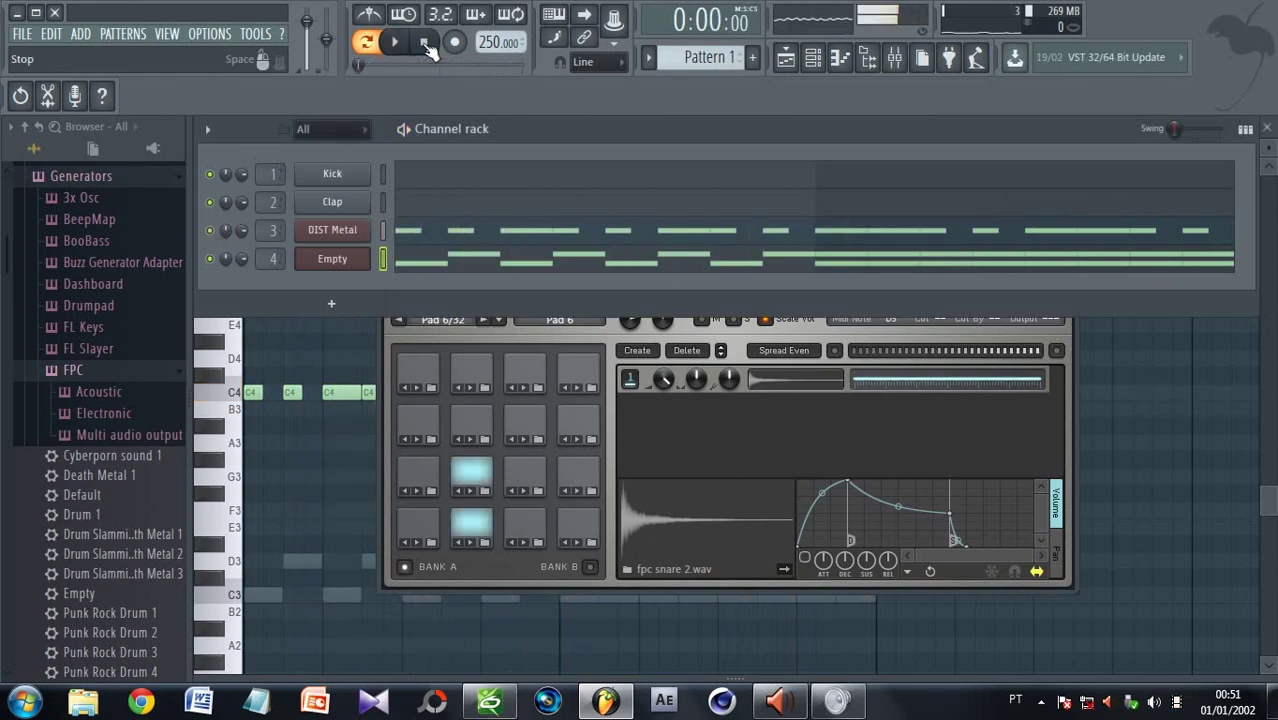
pyautogui.click(424, 43)
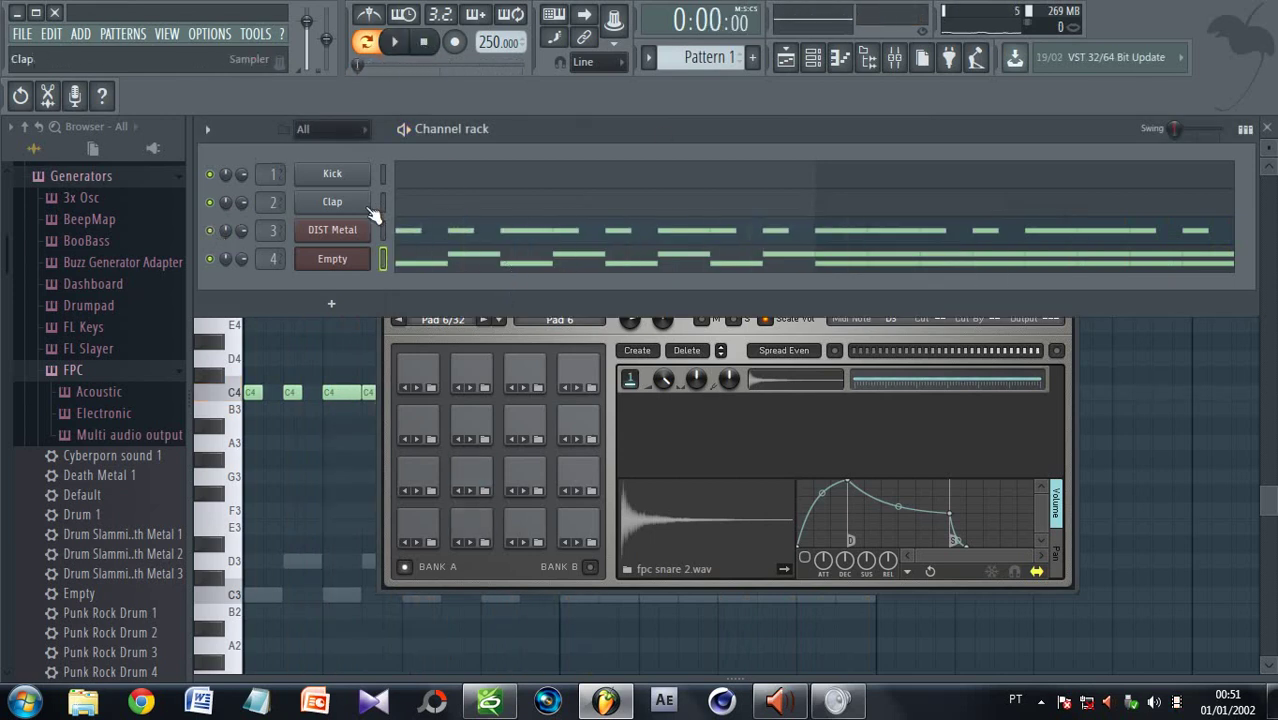
# Open the DIST Metal channel's Slayer plugin and listen to the guitar with the drums, stopping playback at the end
pyautogui.click(335, 230)
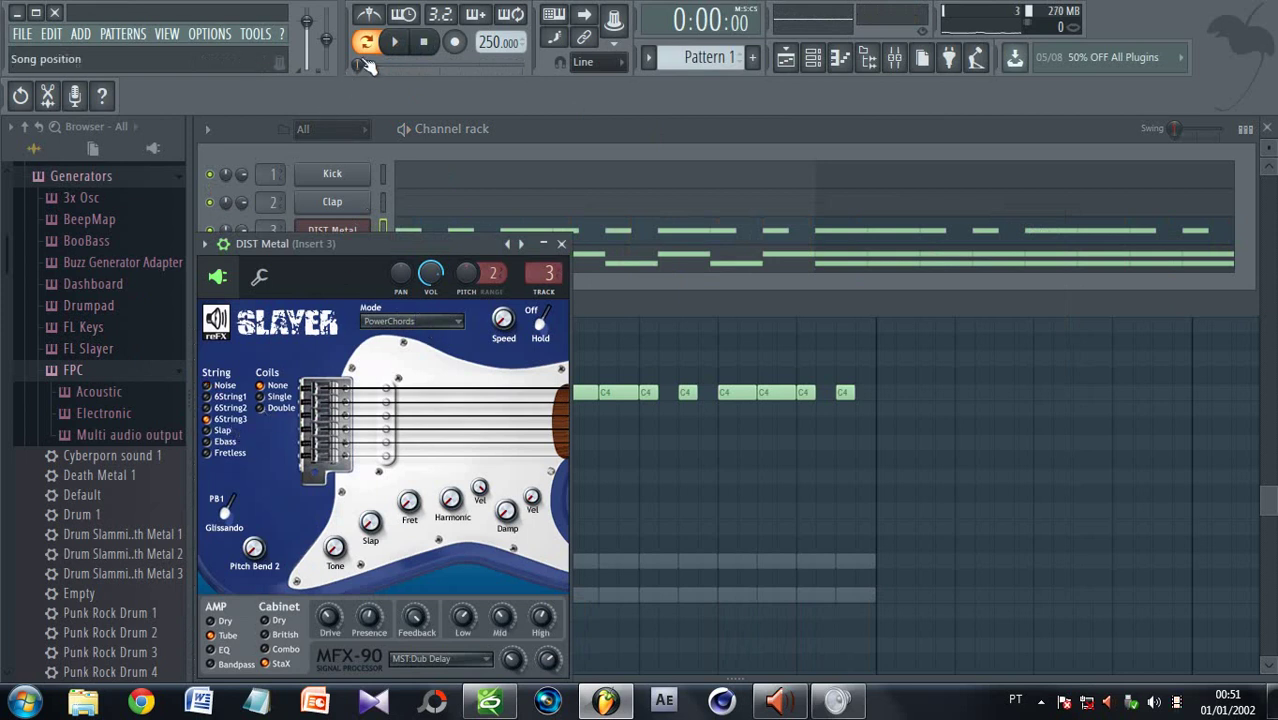
pyautogui.click(394, 42)
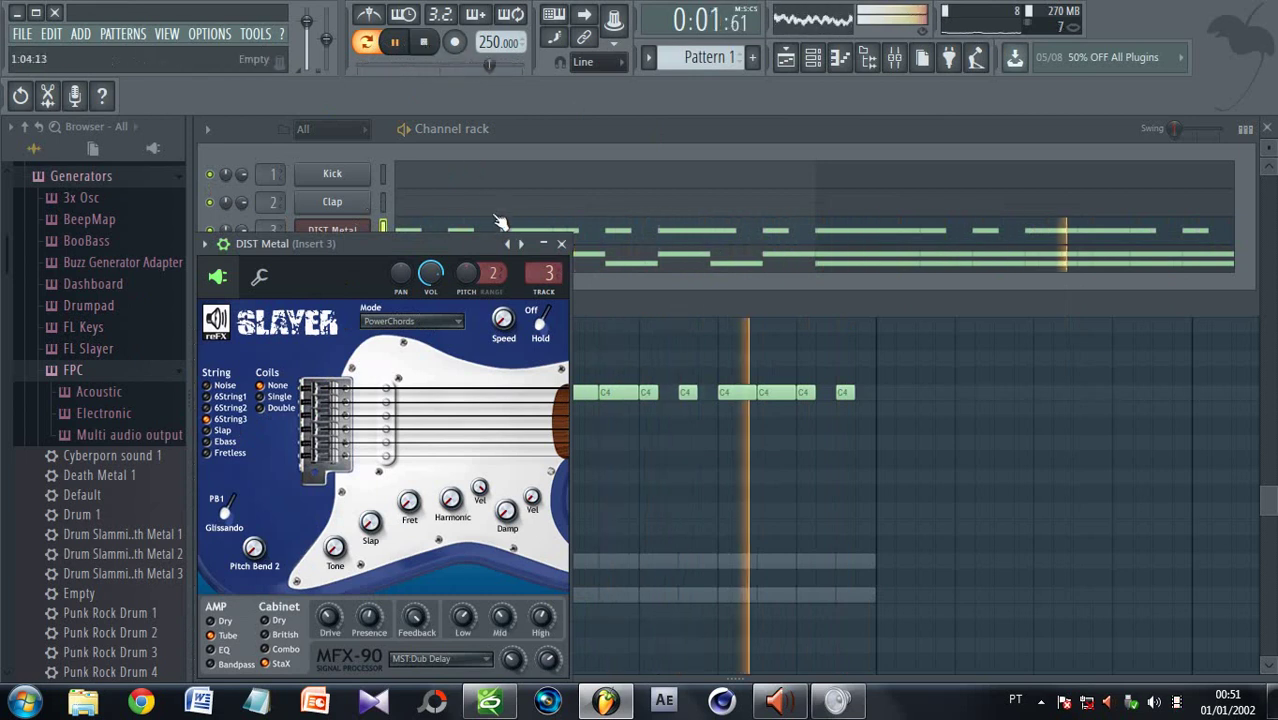
pyautogui.click(426, 43)
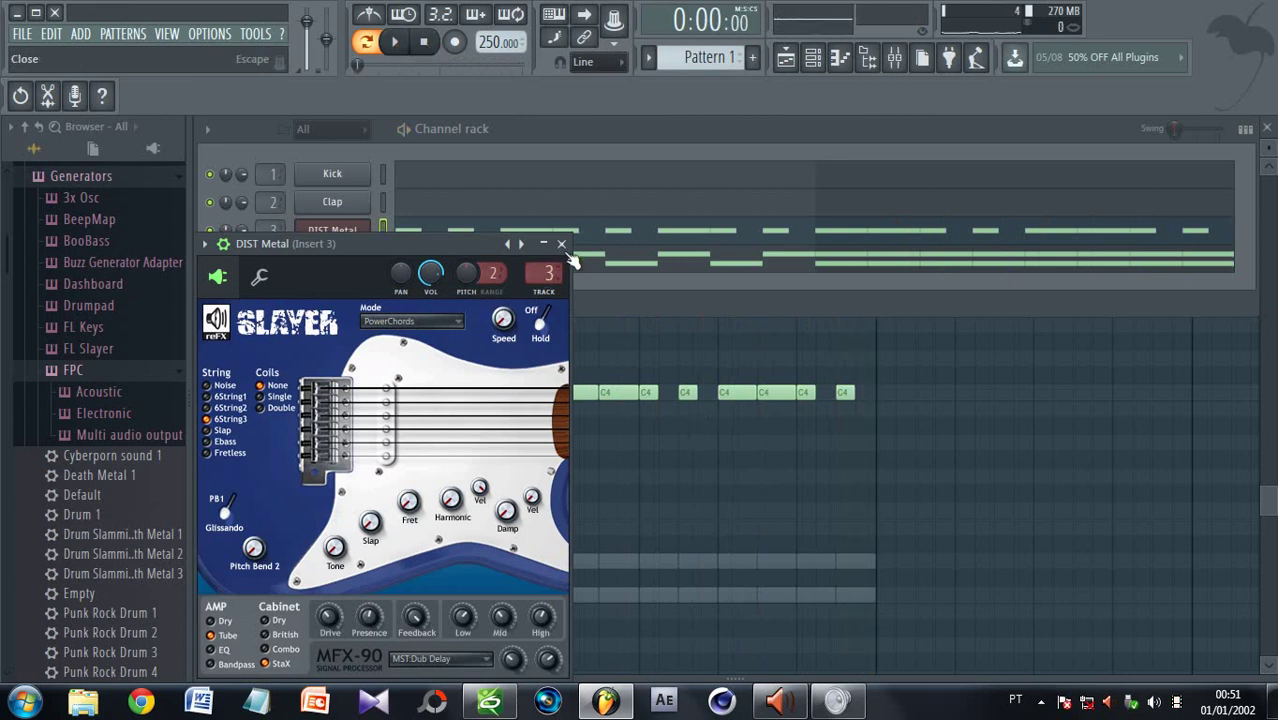
# Close the DIST Metal channel's Slayer plugin window
pyautogui.click(562, 244)
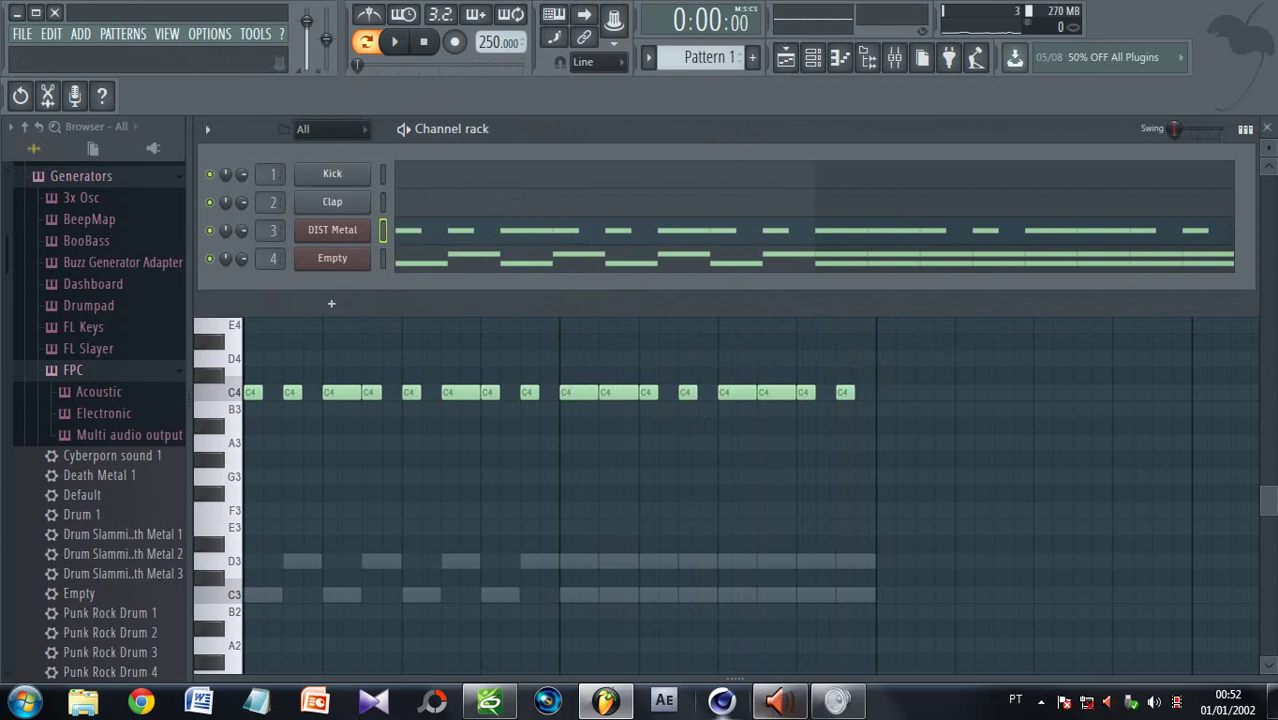
pyautogui.click(628, 709)
pyautogui.click(622, 708)
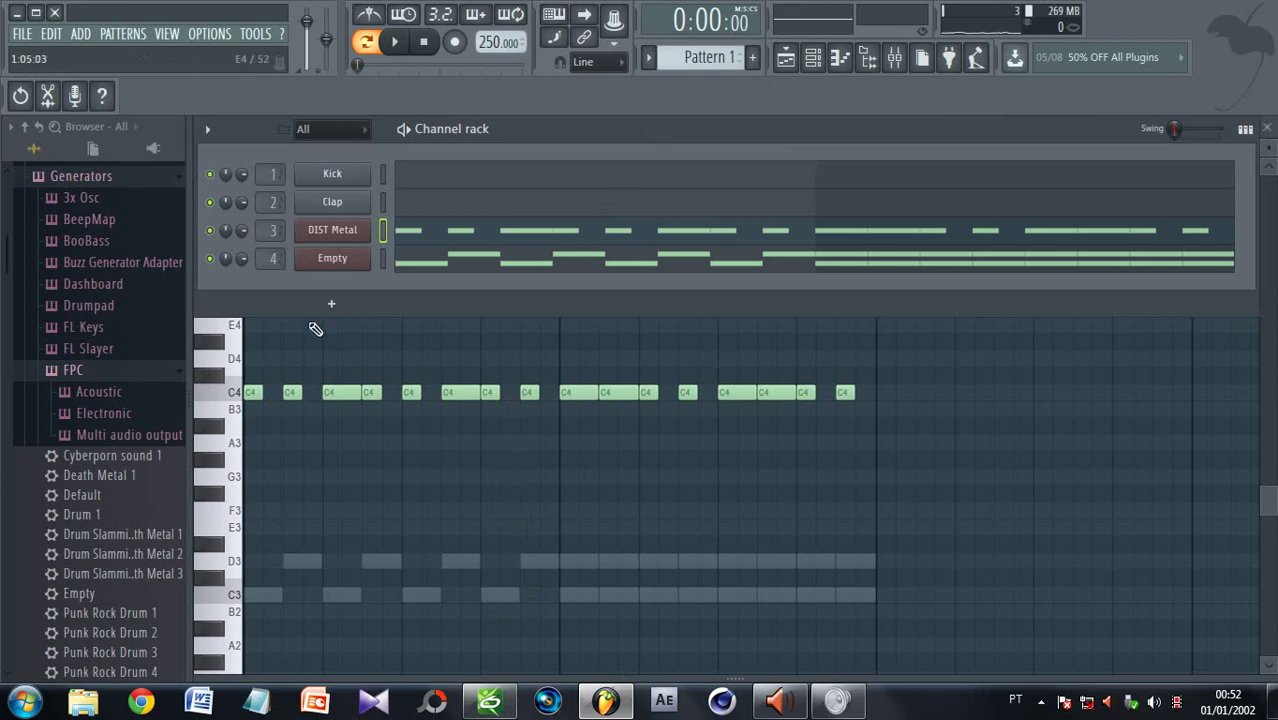
# Browse the plugin database and the generator plugin presets, collapse the FPC presets and look through the list of generators
pyautogui.click(23, 34)
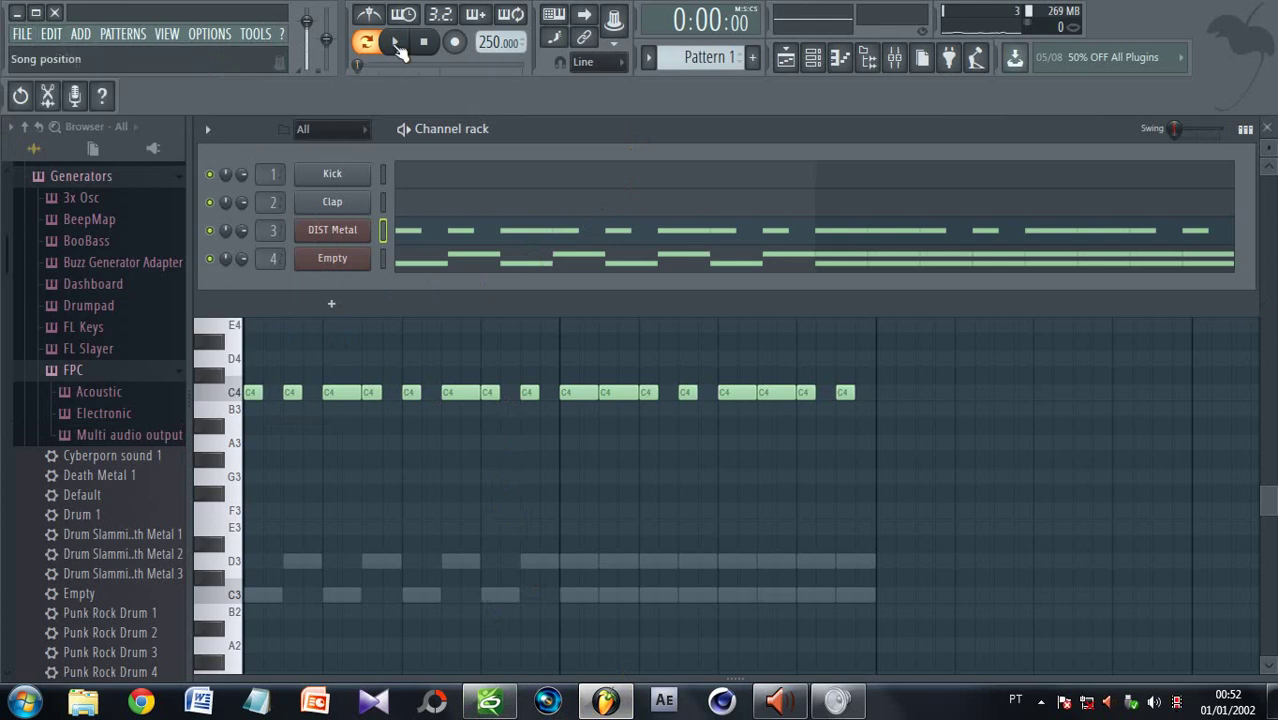
pyautogui.click(53, 175)
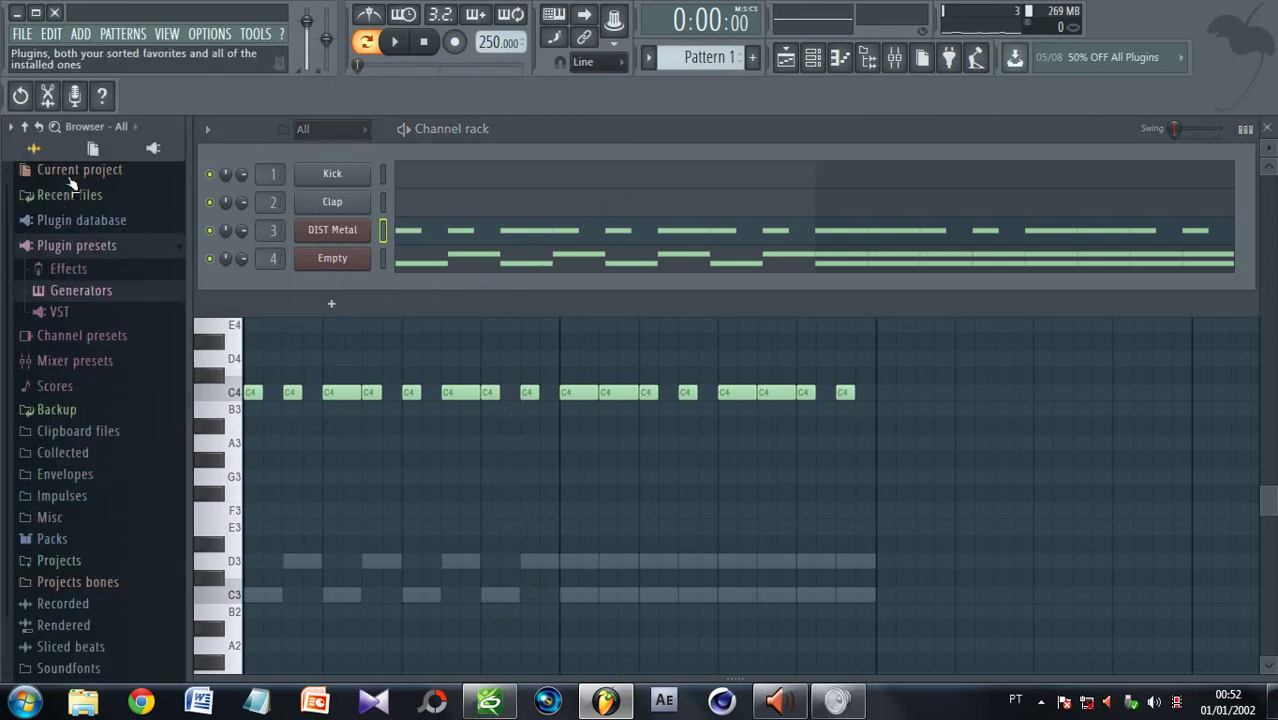
pyautogui.click(108, 227)
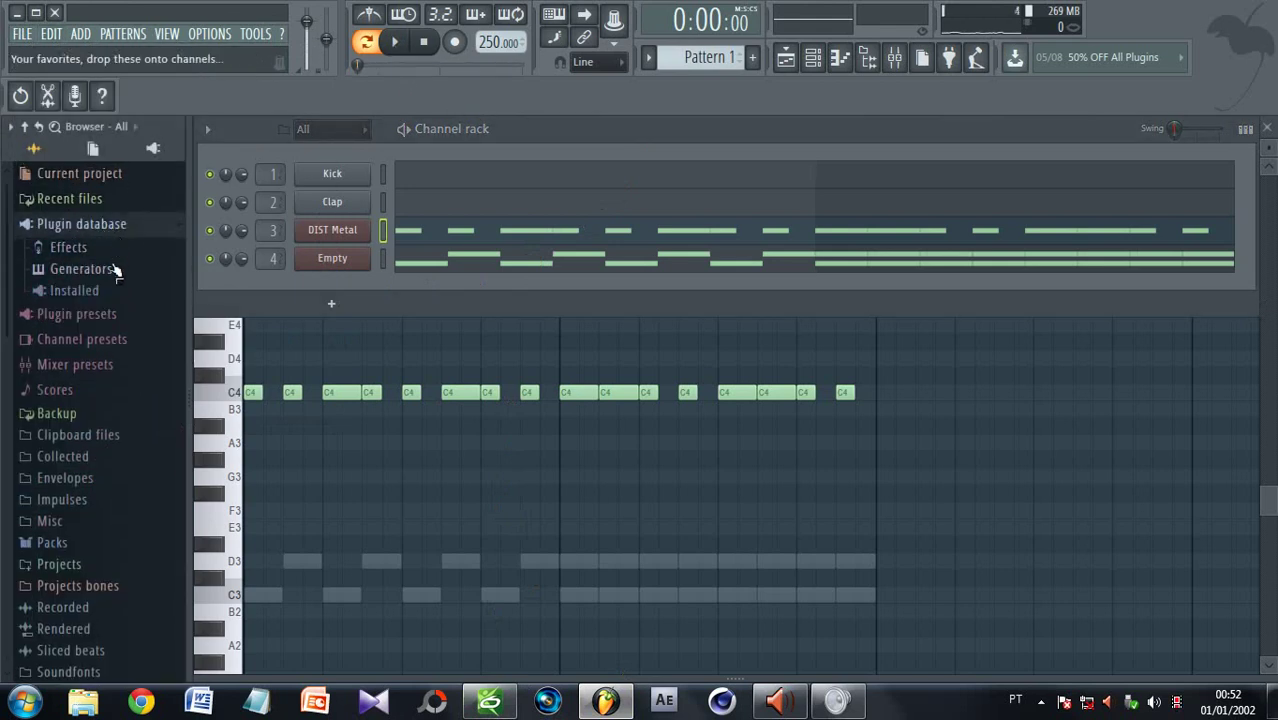
pyautogui.click(120, 226)
pyautogui.click(115, 250)
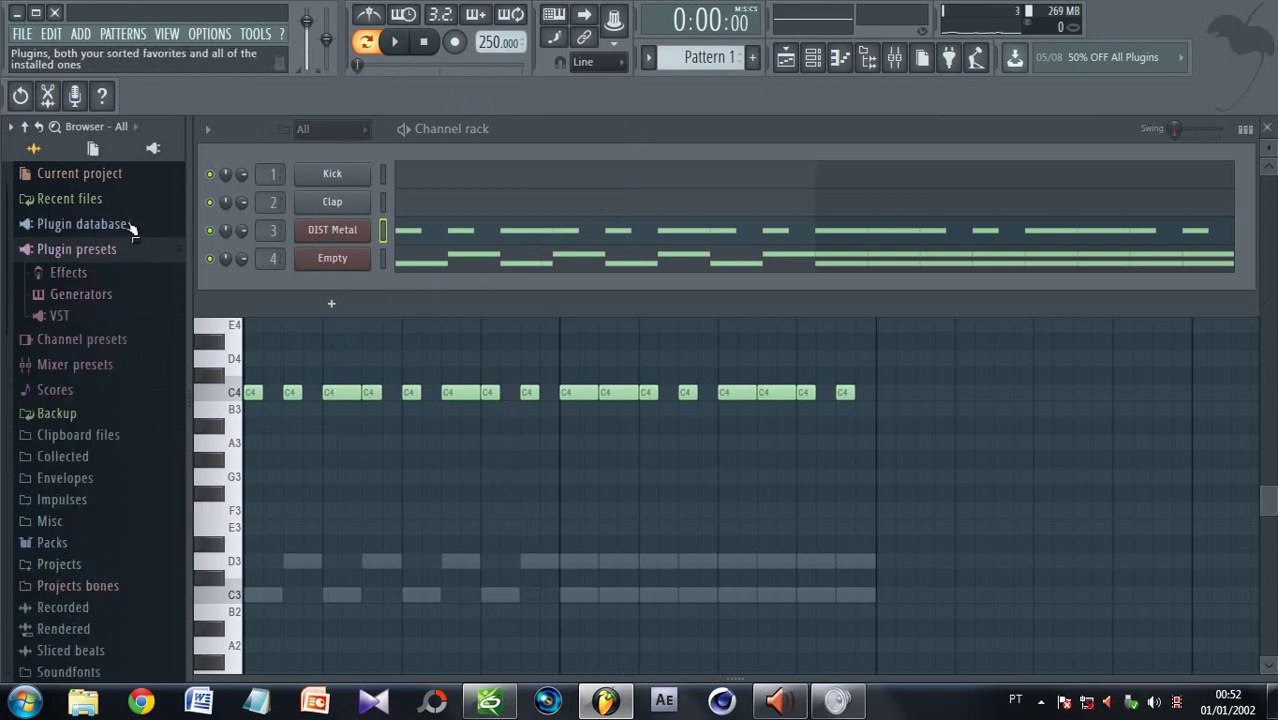
pyautogui.click(119, 292)
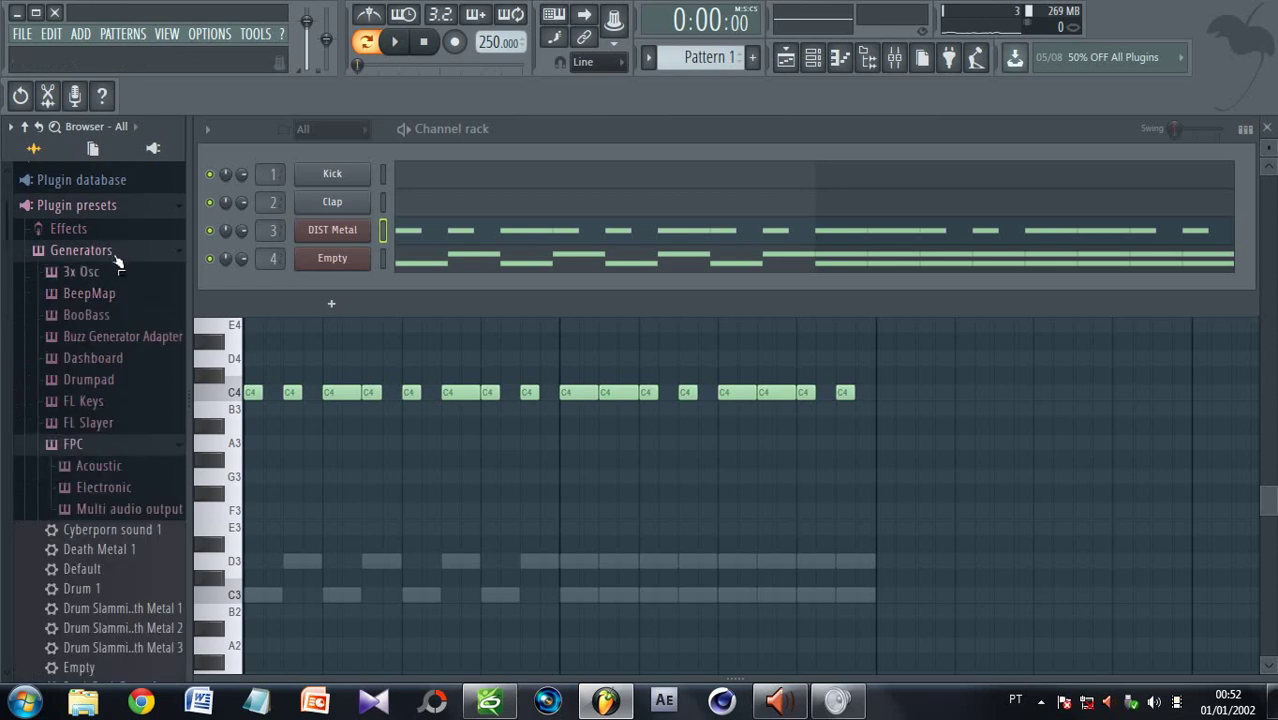
pyautogui.click(100, 444)
pyautogui.scroll(-5, 105, 305)
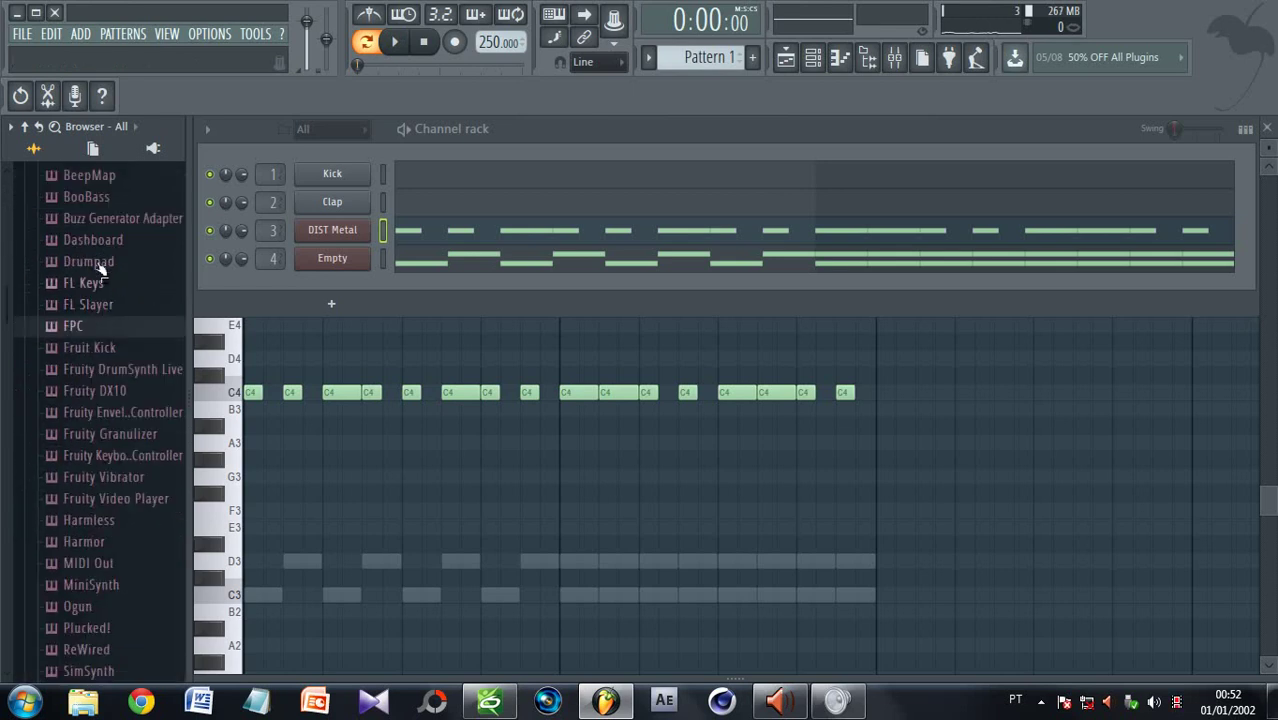
pyautogui.scroll(-5, 98, 400)
pyautogui.scroll(-15, 110, 428)
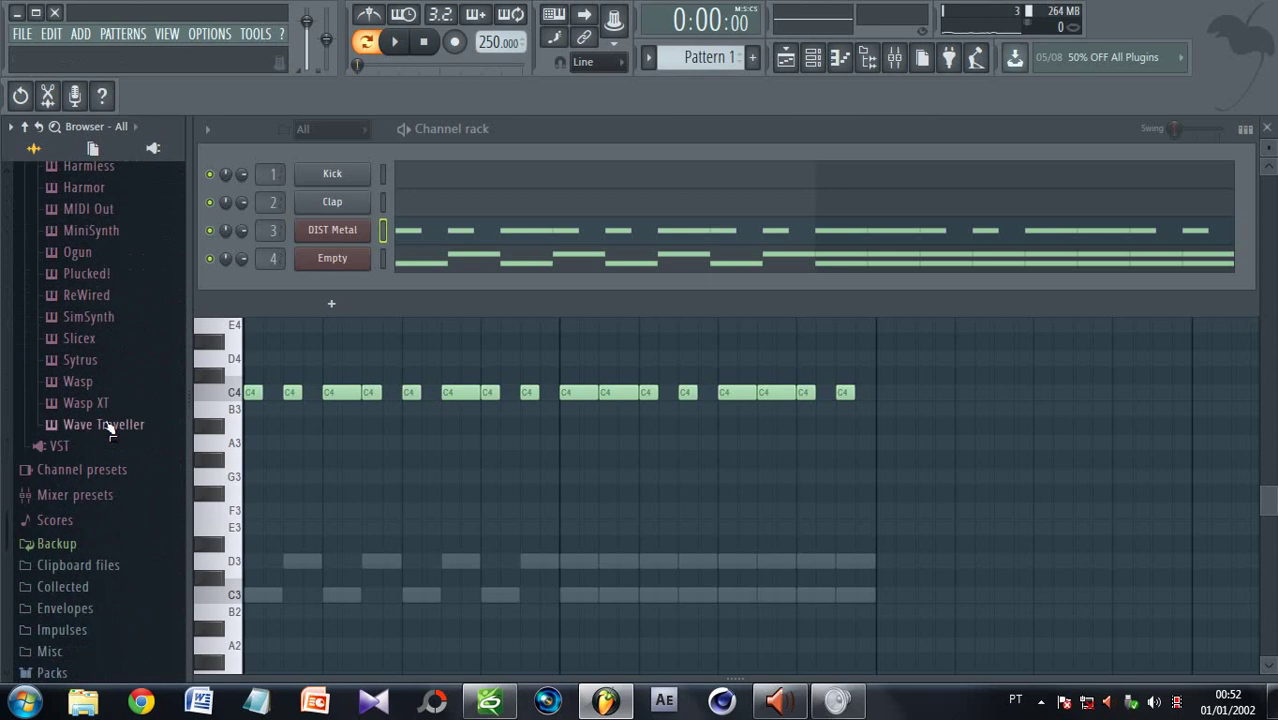
pyautogui.scroll(20, 86, 312)
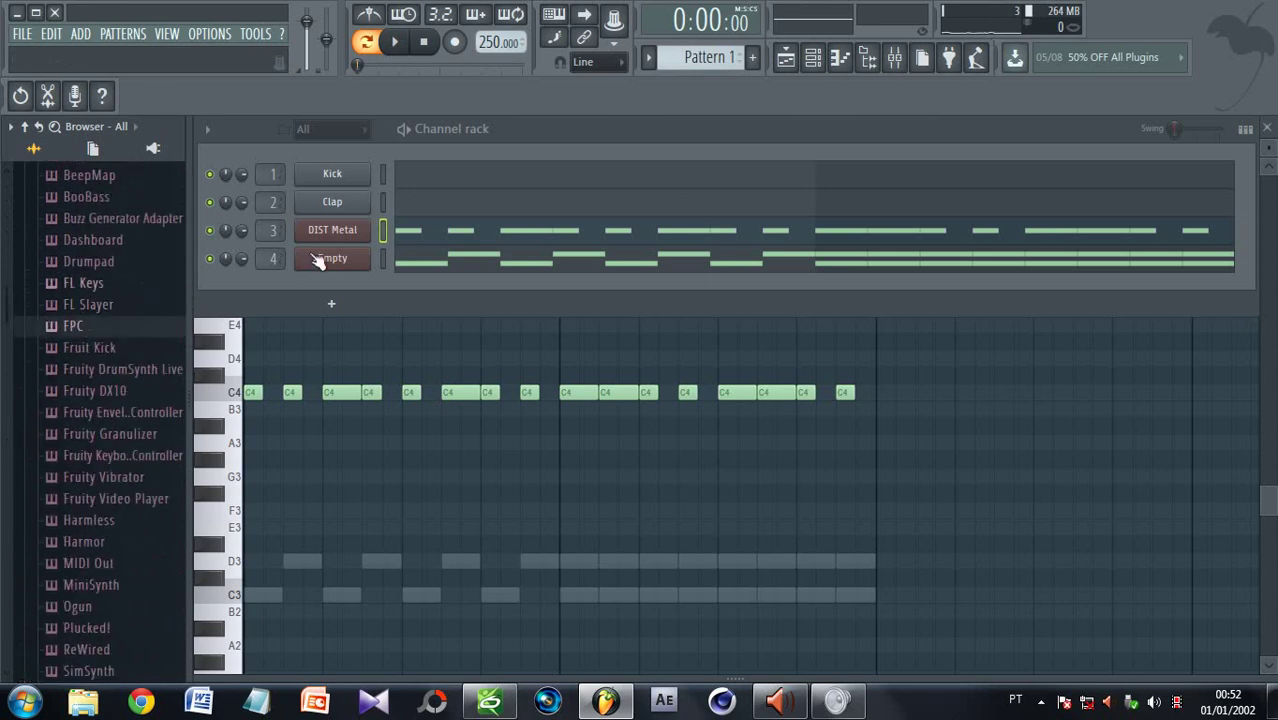
# Try lengthening the first C4 guitar note to two steps and the last one to the end of bar 2, auditioning the pattern
pyautogui.click(398, 42)
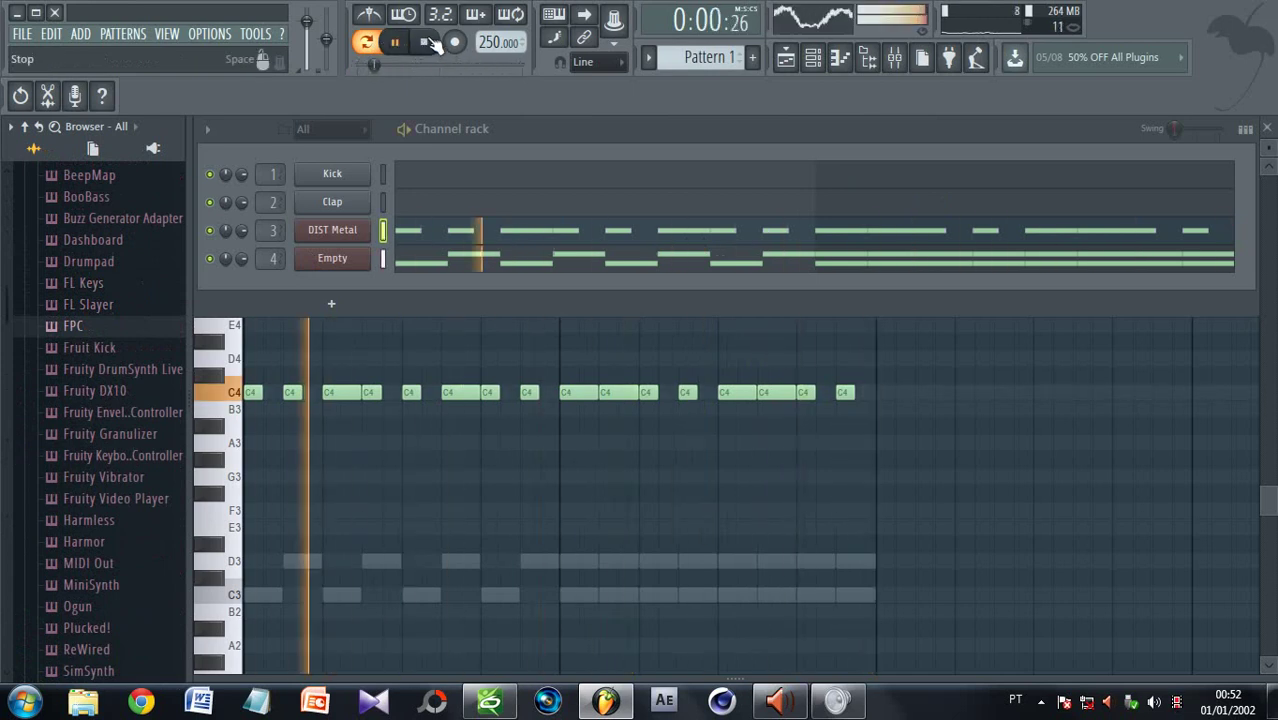
pyautogui.click(429, 41)
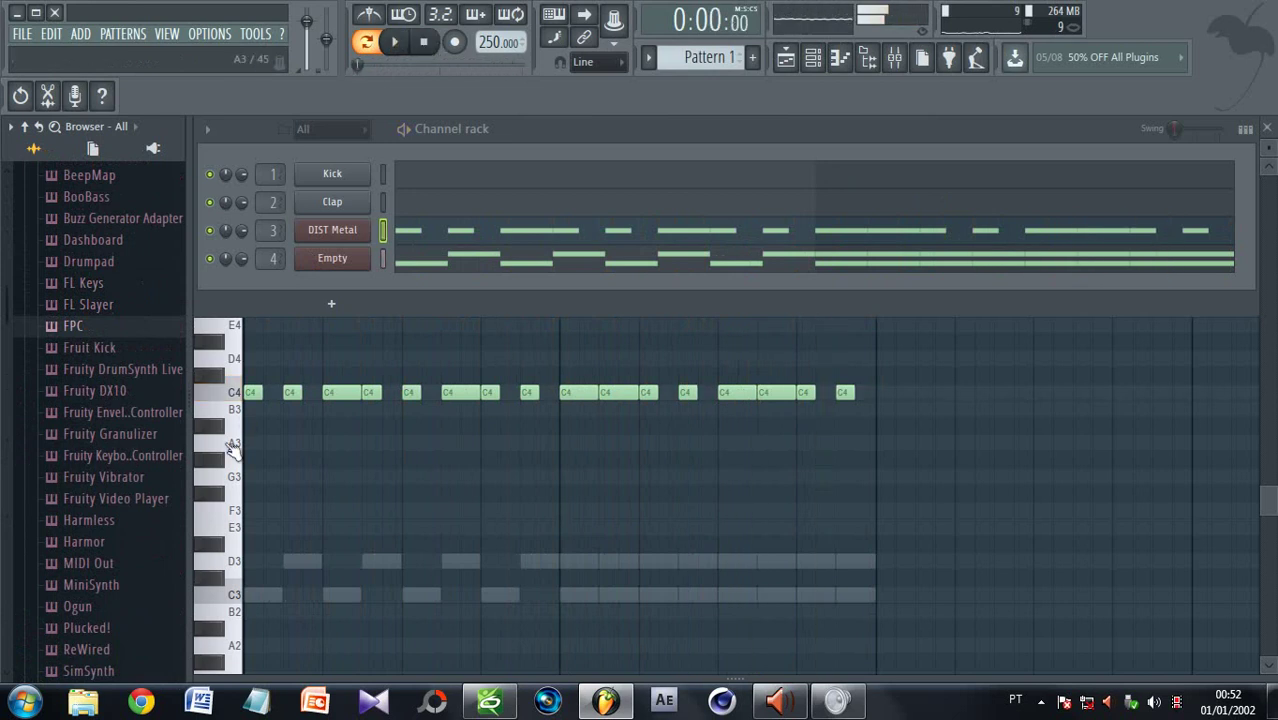
pyautogui.click(257, 393)
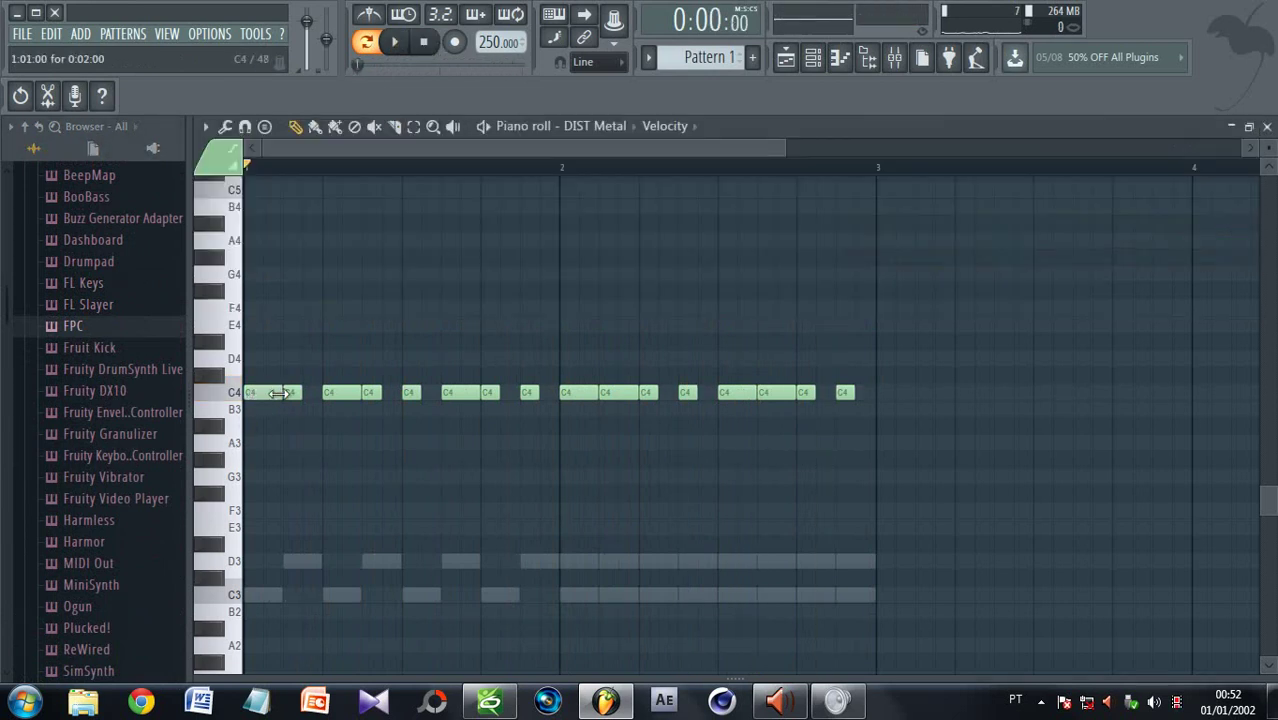
pyautogui.click(396, 42)
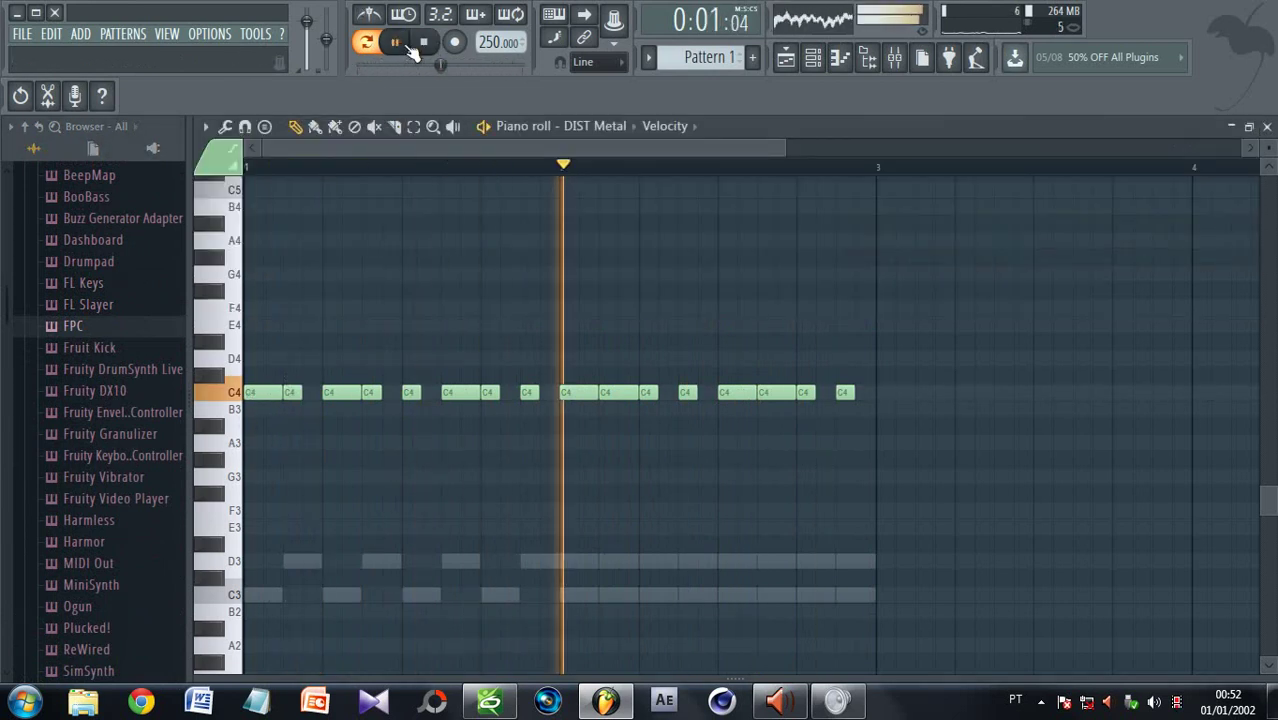
pyautogui.click(424, 42)
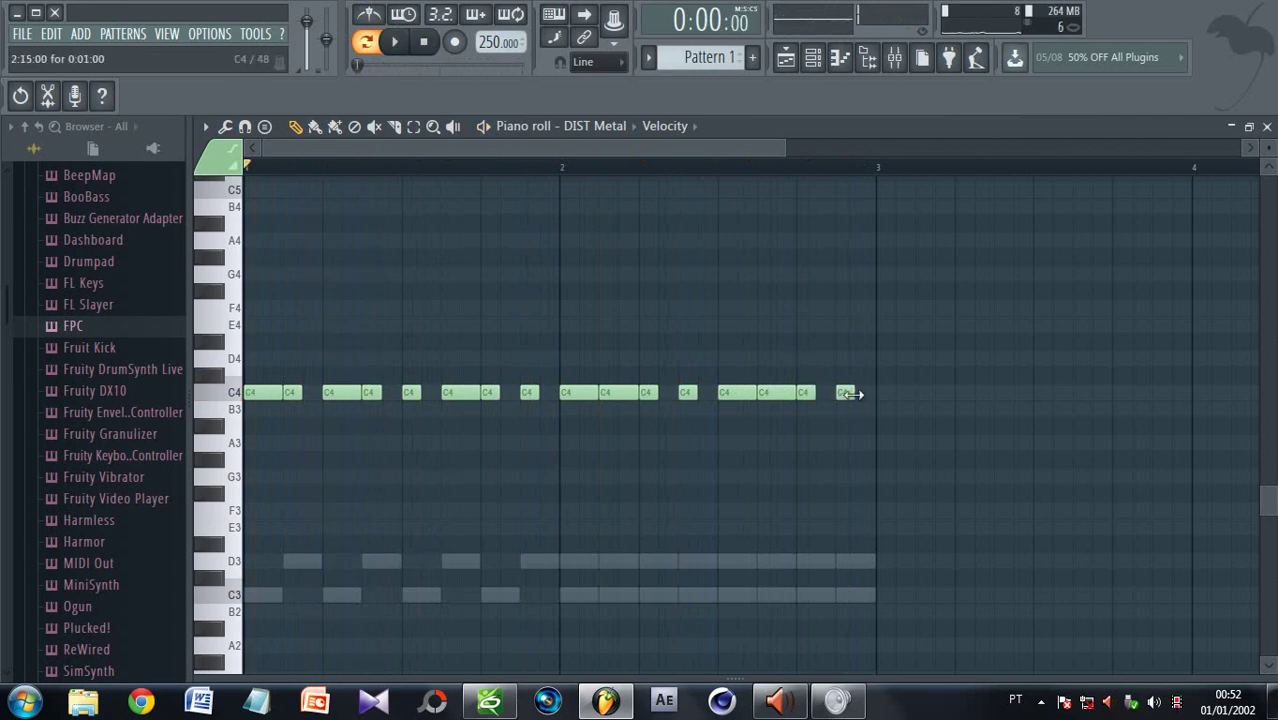
pyautogui.click(396, 44)
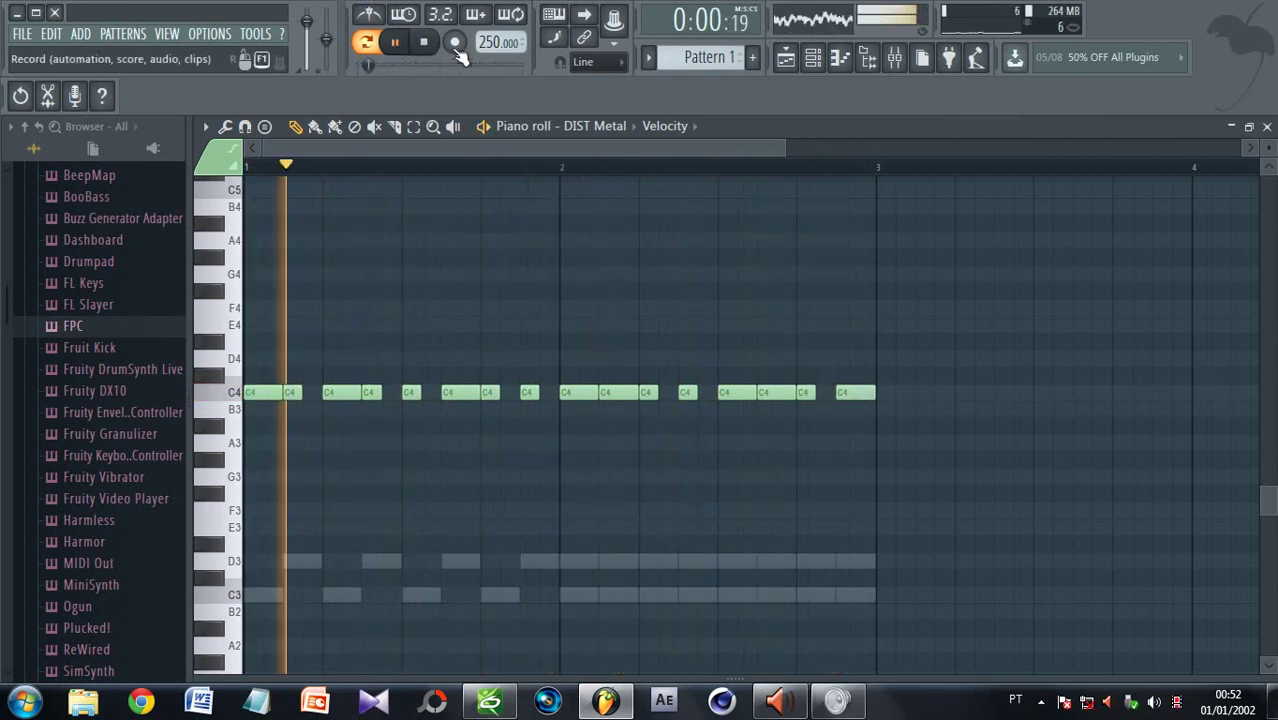
pyautogui.click(426, 48)
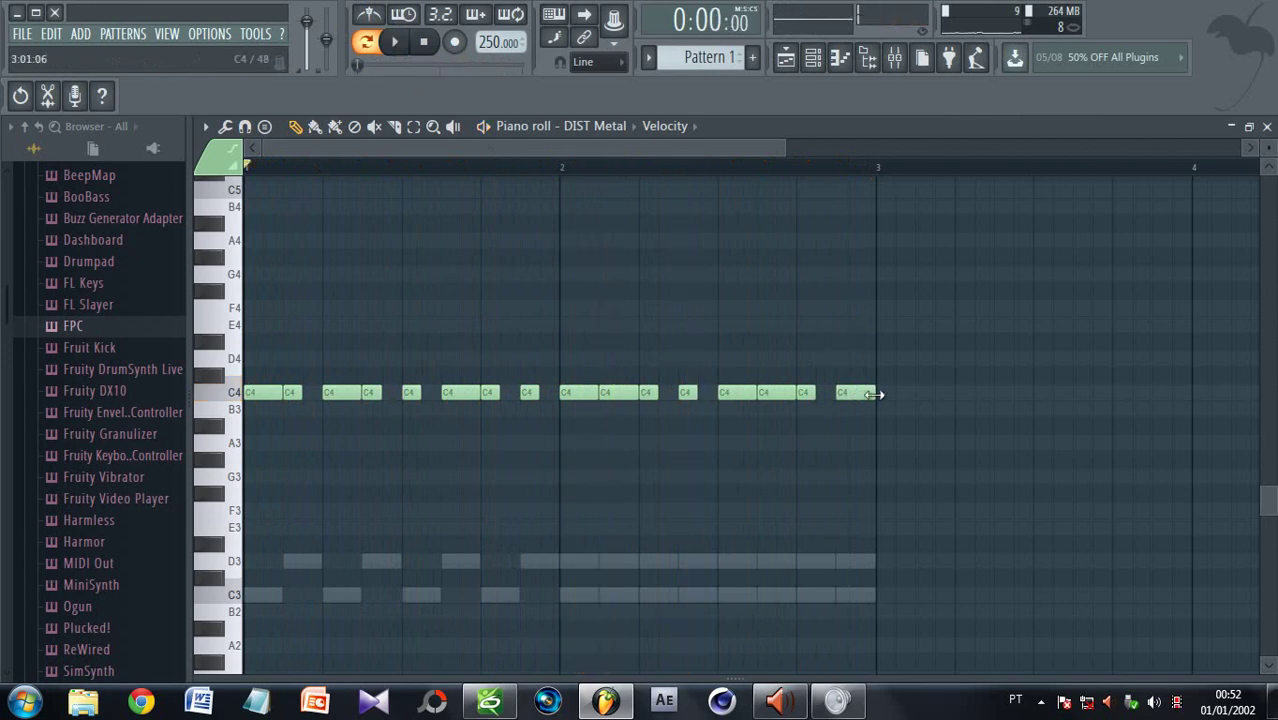
# Shorten the last and first C4 guitar notes back to one step each and briefly play the pattern
pyautogui.moveTo(875, 393); pyautogui.dragTo(854, 393)
pyautogui.moveTo(281, 393); pyautogui.dragTo(258, 393)
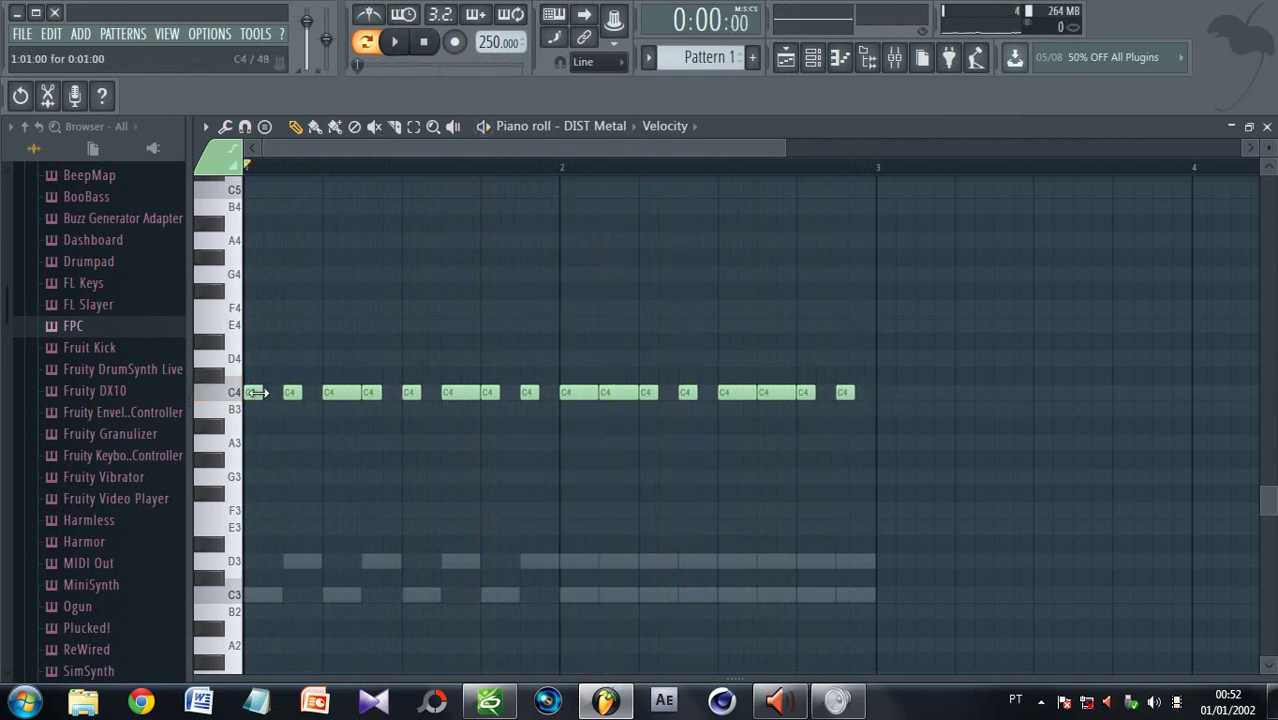
pyautogui.click(402, 42)
pyautogui.click(424, 44)
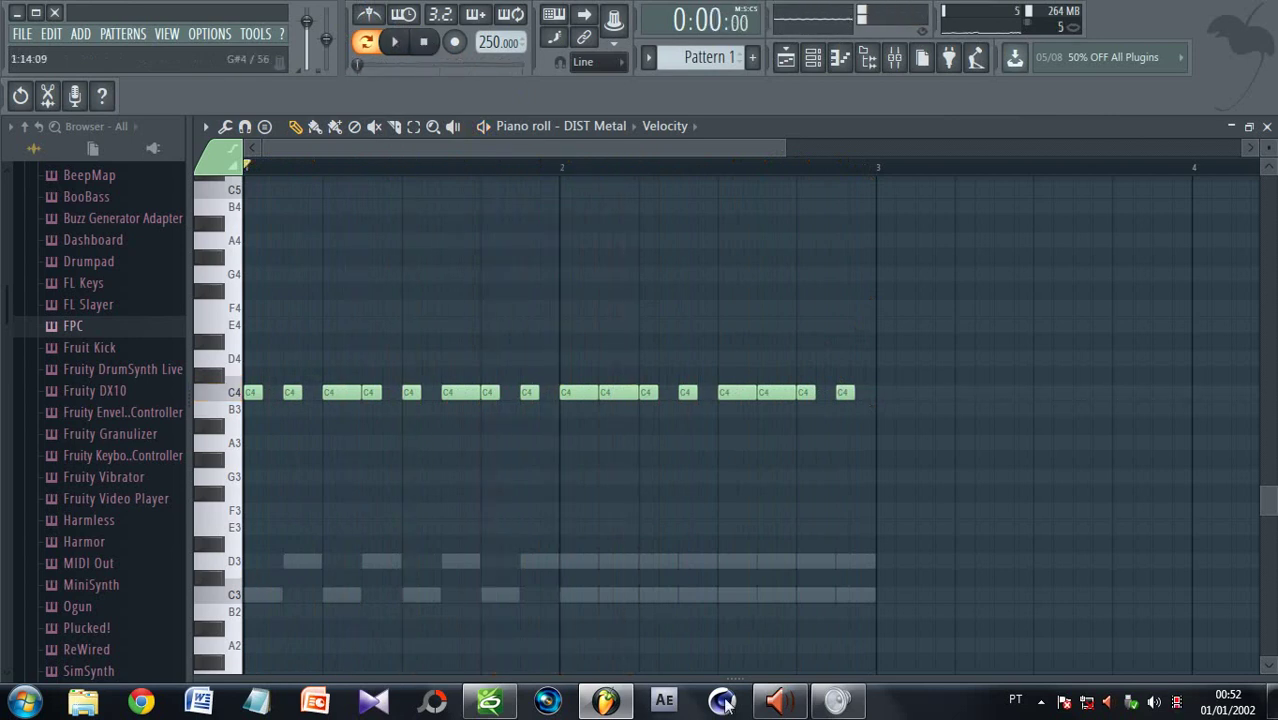
pyautogui.moveTo(838, 700)
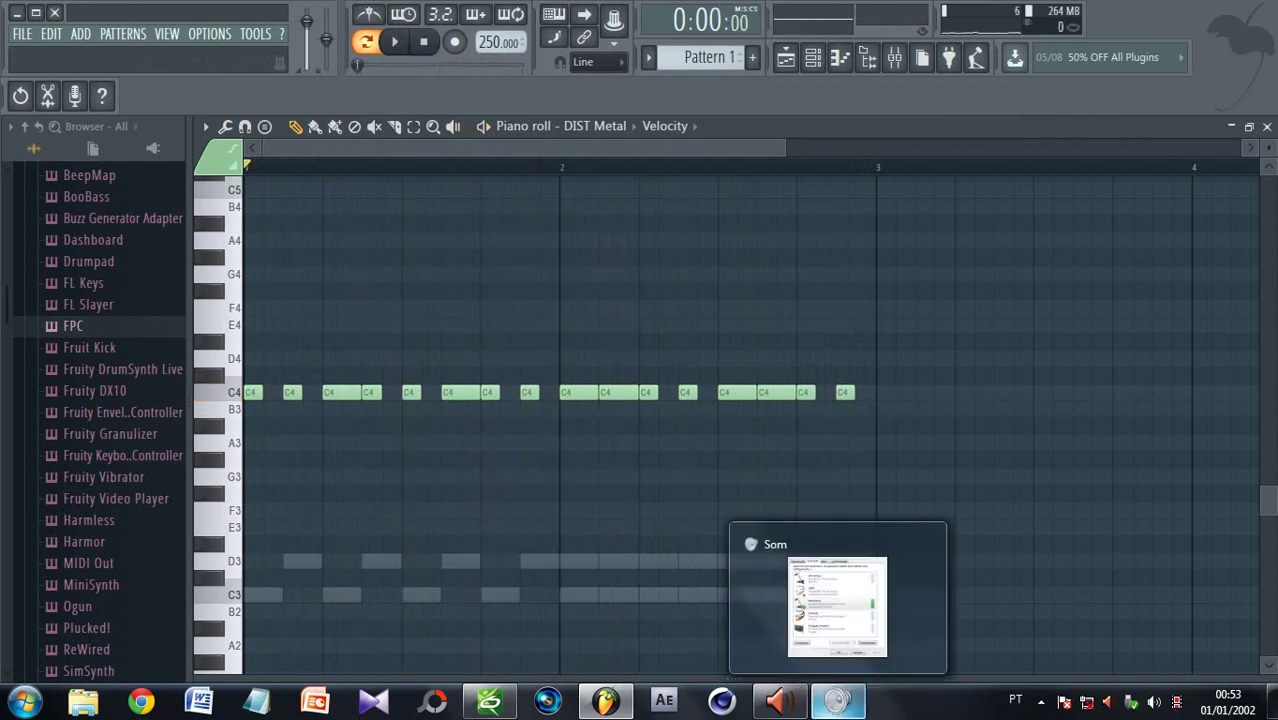